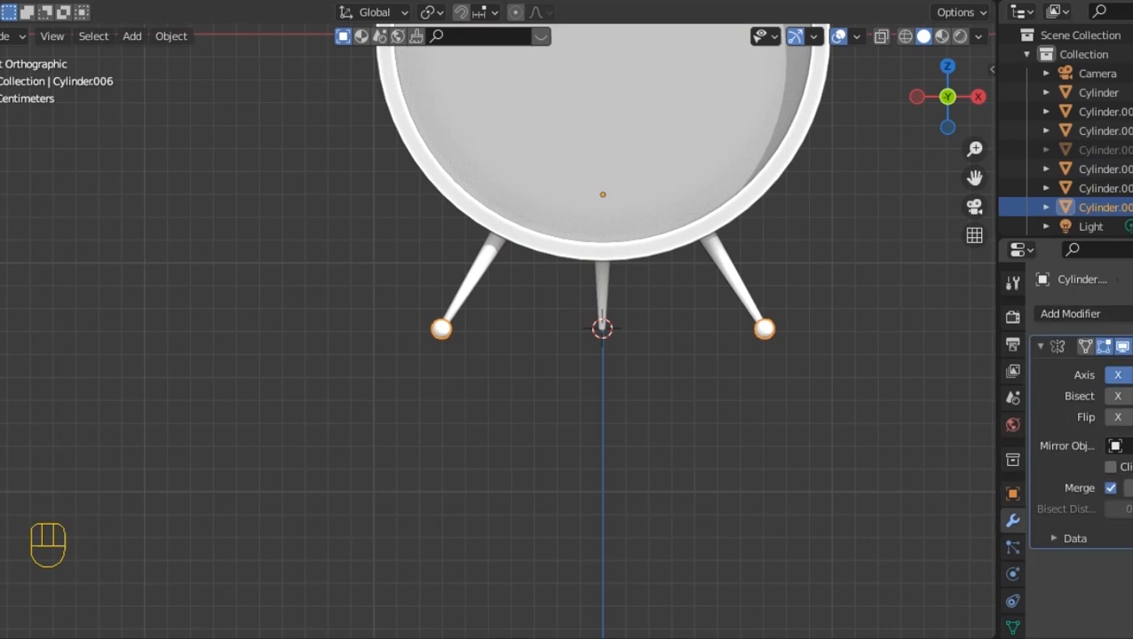
Move the whole ball mesh about 0.706 m along X and 1.052 m along Y to the rear leg's tip.
{"action": "key", "text": "Tab"}
{"action": "key", "text": "Tab"}
{"action": "key", "text": "Tab"}
{"action": "key", "text": "a"}
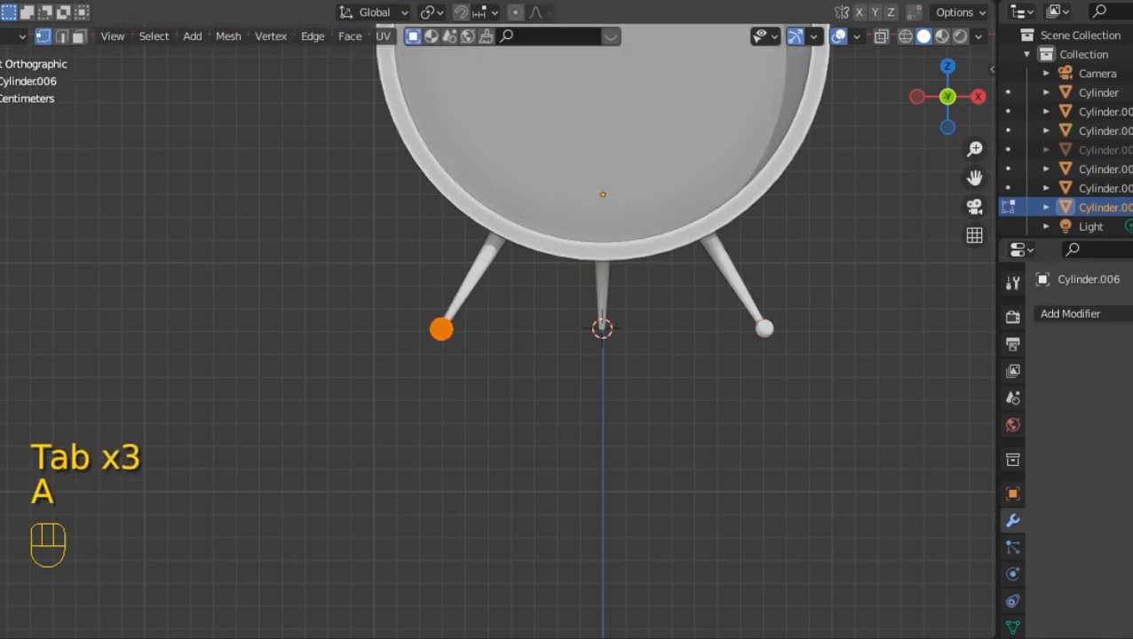
{"action": "key", "text": "g"}
{"action": "key", "text": "x"}
{"action": "left_click", "coordinate": [1065, 130]}
{"action": "left_click", "coordinate": [977, 96]}
{"action": "scroll", "coordinate": [978, 96], "scroll_direction": "up", "scroll_amount": 4}
{"action": "key", "text": "g"}
{"action": "key", "text": "y"}
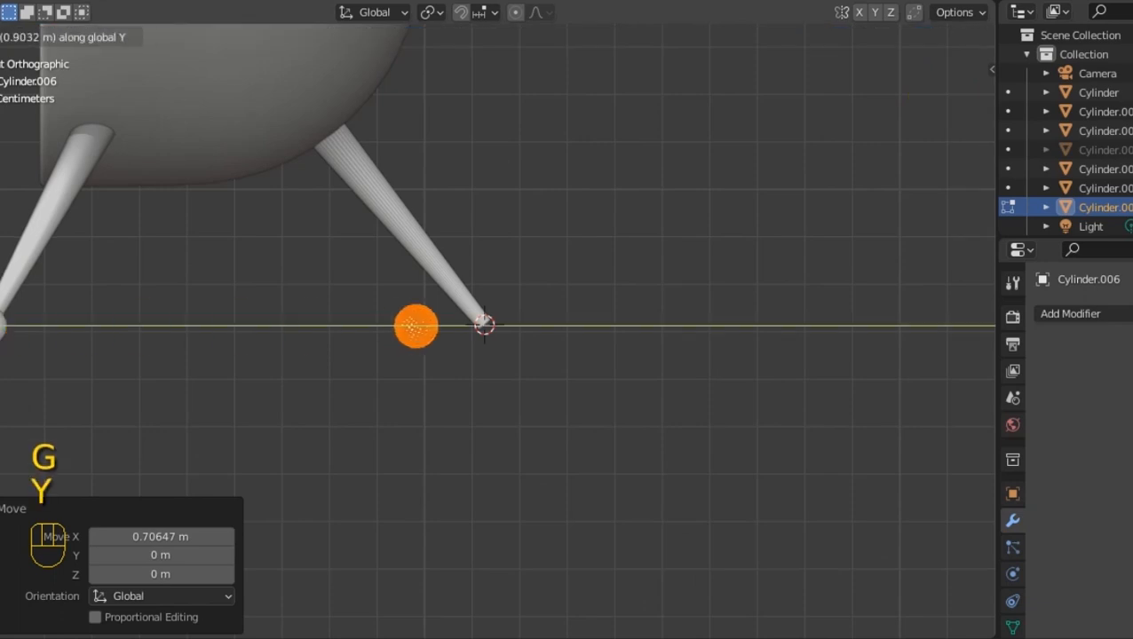
{"action": "left_click", "coordinate": [450, 329]}
Rotate the rear foot ball -72.7° in the side view and 40.4° in the back view to line up with the leg.
{"action": "scroll", "coordinate": [450, 329], "scroll_direction": "up", "scroll_amount": 8}
{"action": "key", "text": "r"}
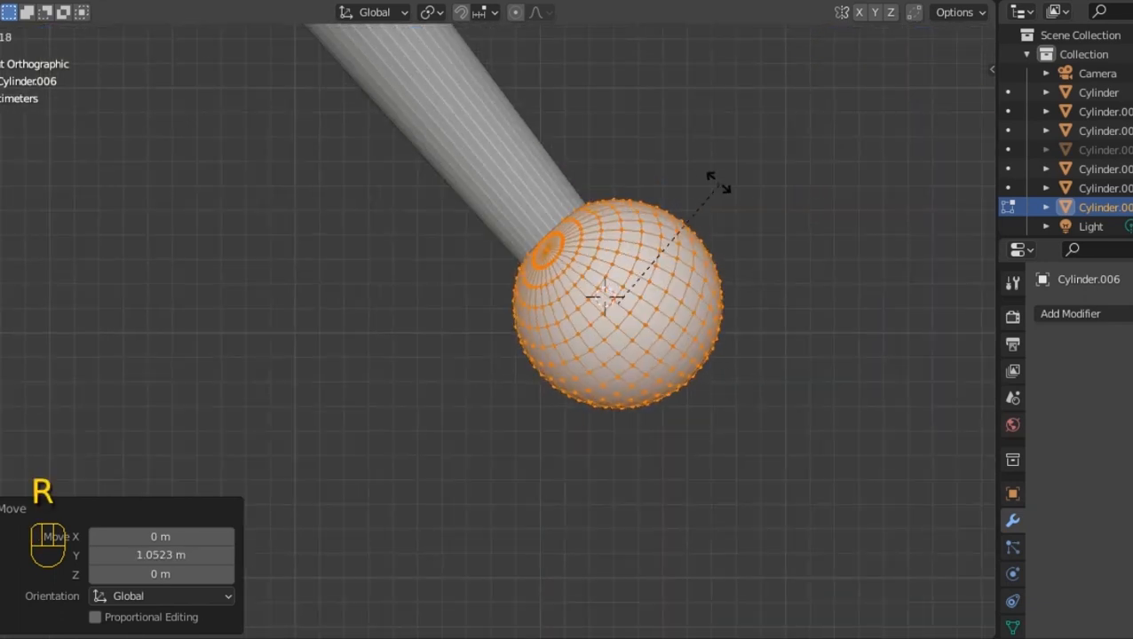
{"action": "left_click", "coordinate": [721, 215]}
{"action": "scroll", "coordinate": [452, 332], "scroll_direction": "down", "scroll_amount": 6}
{"action": "left_click", "coordinate": [978, 96]}
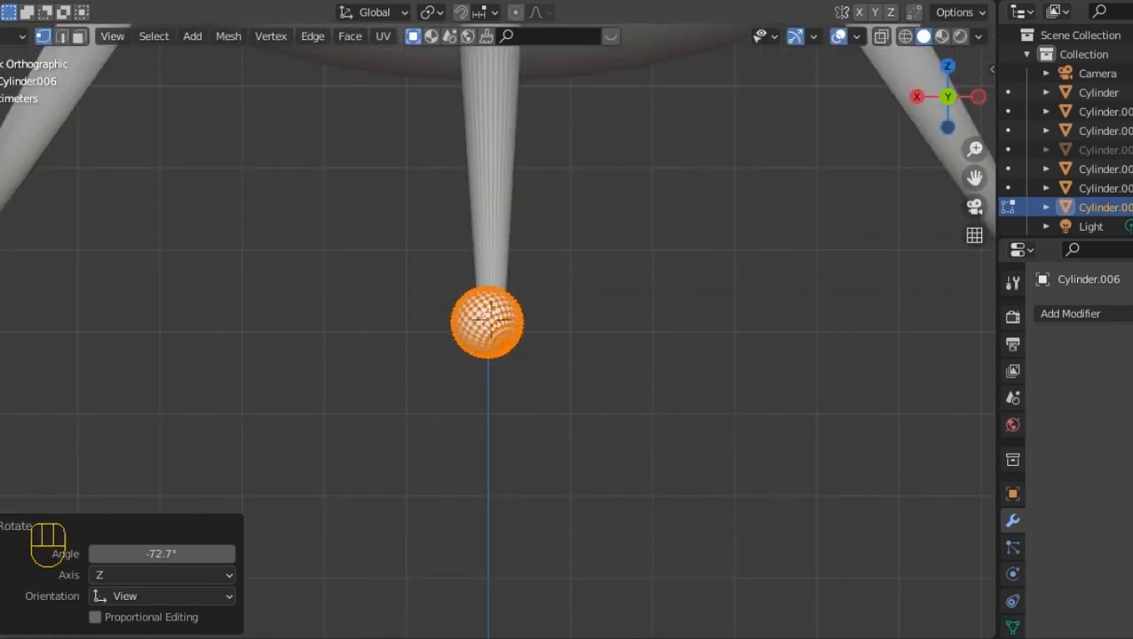
{"action": "scroll", "coordinate": [745, 310], "scroll_direction": "up", "scroll_amount": 3}
{"action": "key", "text": "r"}
{"action": "left_click", "coordinate": [646, 414]}
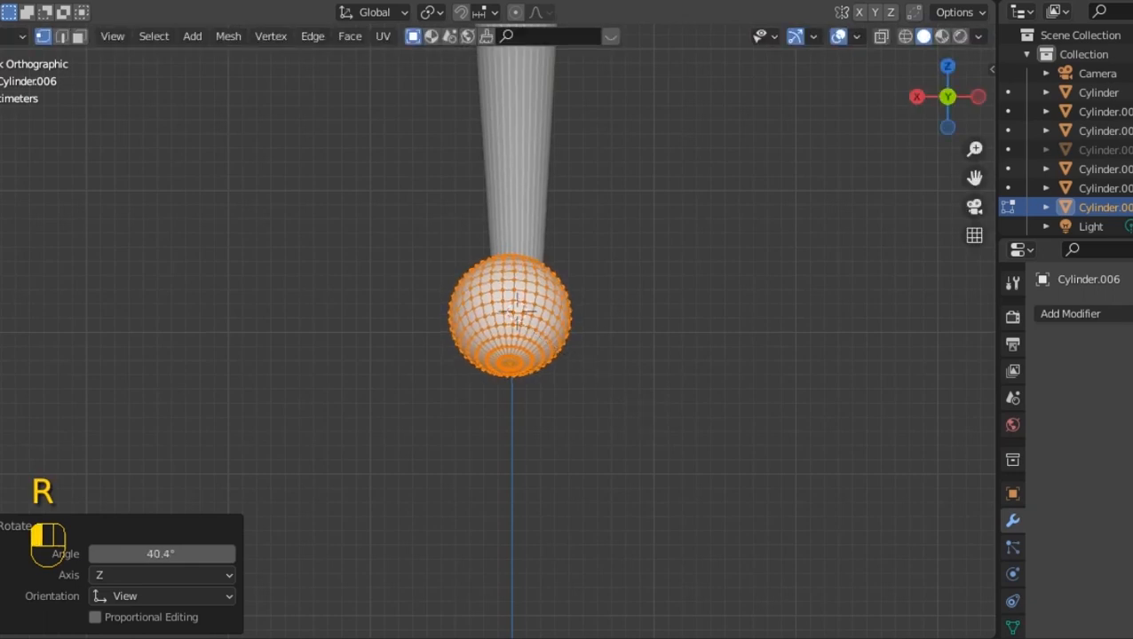
Fine-position the ball on the rear leg's tip from the front view and save the file.
{"action": "key", "text": "KP_1"}
{"action": "scroll", "coordinate": [498, 329], "scroll_direction": "up", "scroll_amount": 2}
{"action": "key", "text": "g"}
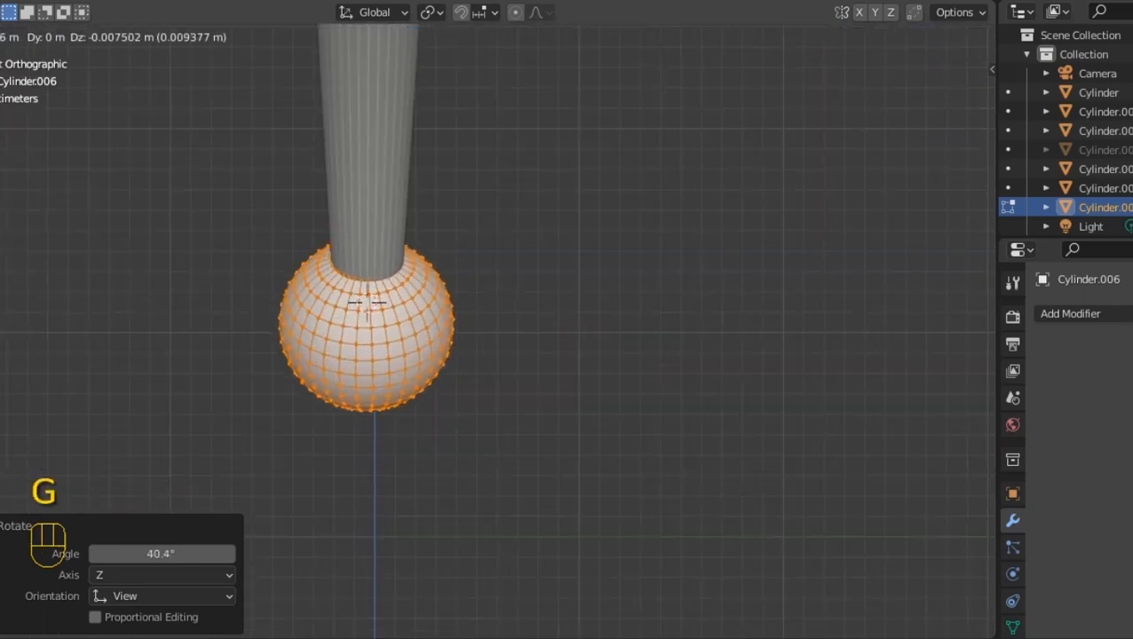
{"action": "left_click", "coordinate": [369, 304]}
{"action": "scroll", "coordinate": [419, 322], "scroll_direction": "down", "scroll_amount": 5}
{"action": "key", "text": "Tab"}
{"action": "scroll", "coordinate": [461, 329], "scroll_direction": "down", "scroll_amount": 5}
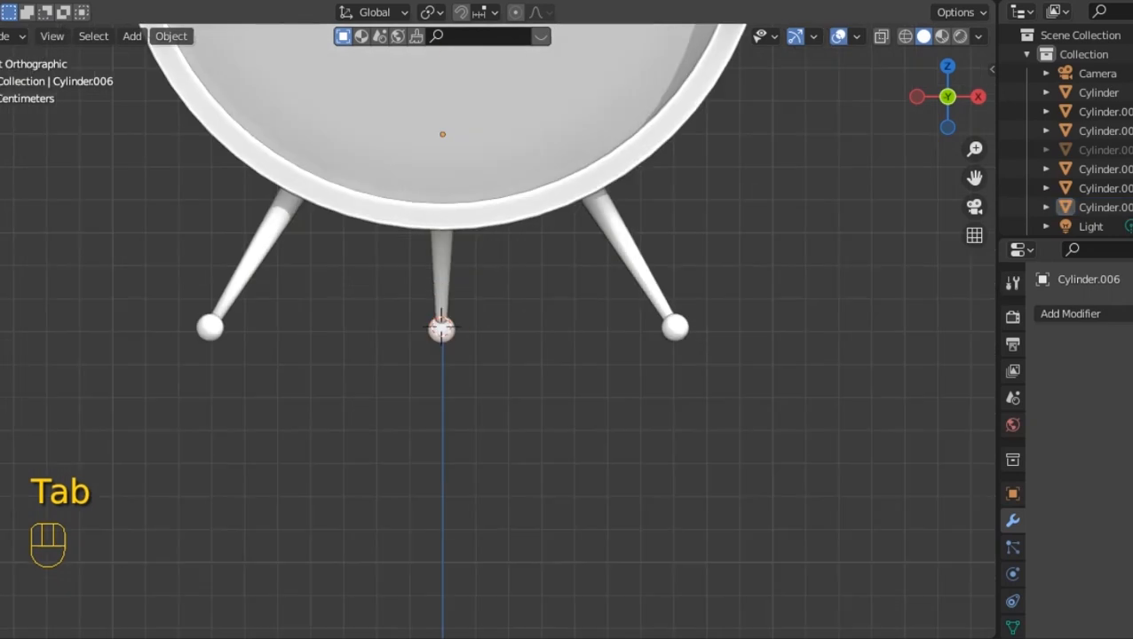
{"action": "scroll", "coordinate": [461, 329], "scroll_direction": "up", "scroll_amount": 2}
{"action": "key", "text": "ctrl+s"}
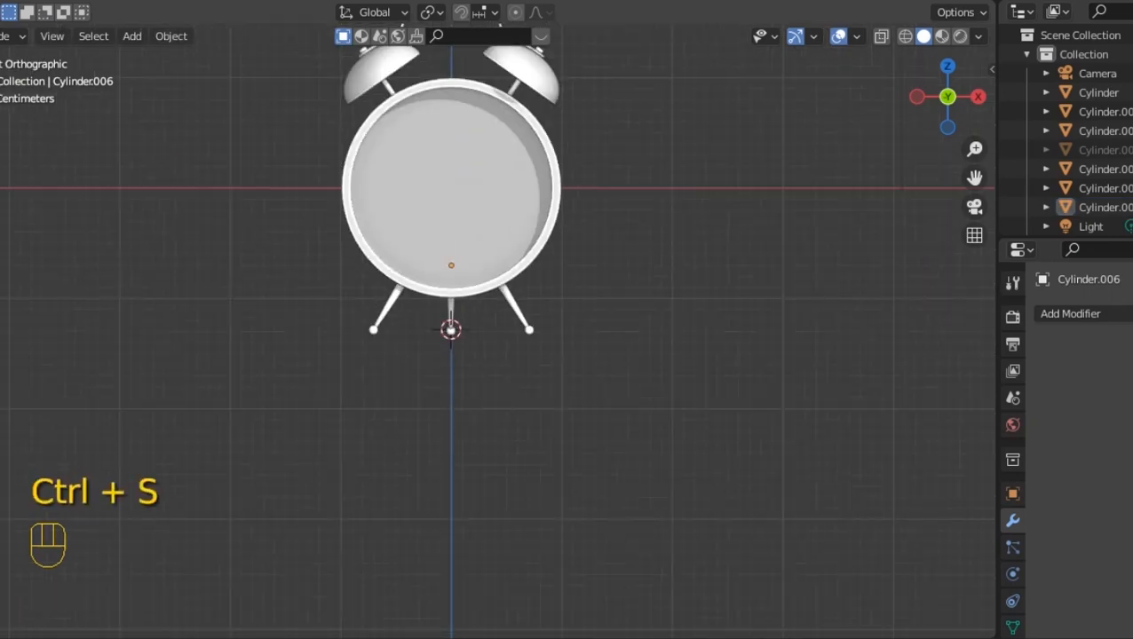
Shorten the clock's legs by raising their lower ends and ball feet about 0.067 m along Z, and turn off X-ray.
{"action": "scroll", "coordinate": [450, 331], "scroll_direction": "up", "scroll_amount": 2}
{"action": "left_click", "coordinate": [385, 308]}
{"action": "left_click", "coordinate": [450, 305], "text": "shift"}
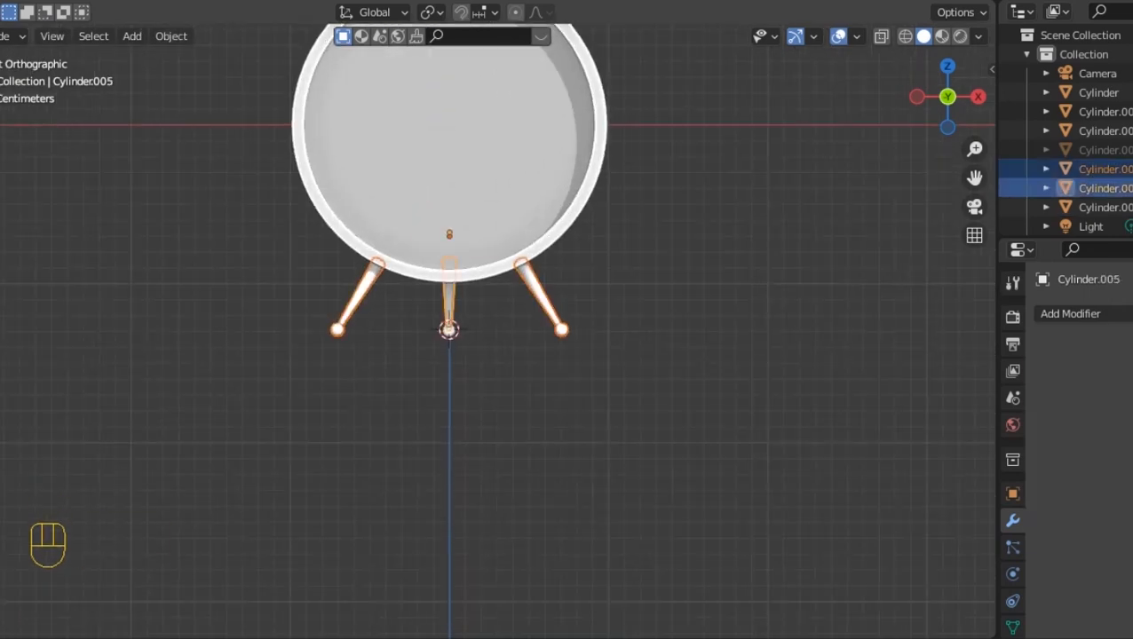
{"action": "key", "text": "Tab"}
{"action": "key", "text": "alt+z"}
{"action": "key", "text": "Tab"}
{"action": "scroll", "coordinate": [456, 329], "scroll_direction": "up", "scroll_amount": 4}
{"action": "left_click", "coordinate": [450, 318], "text": "shift"}
{"action": "scroll", "coordinate": [456, 329], "scroll_direction": "down", "scroll_amount": 2}
{"action": "key", "text": "Tab"}
{"action": "left_click_drag", "start_coordinate": [194, 285], "coordinate": [687, 445]}
{"action": "key", "text": "g"}
{"action": "key", "text": "z"}
{"action": "left_click", "coordinate": [686, 430]}
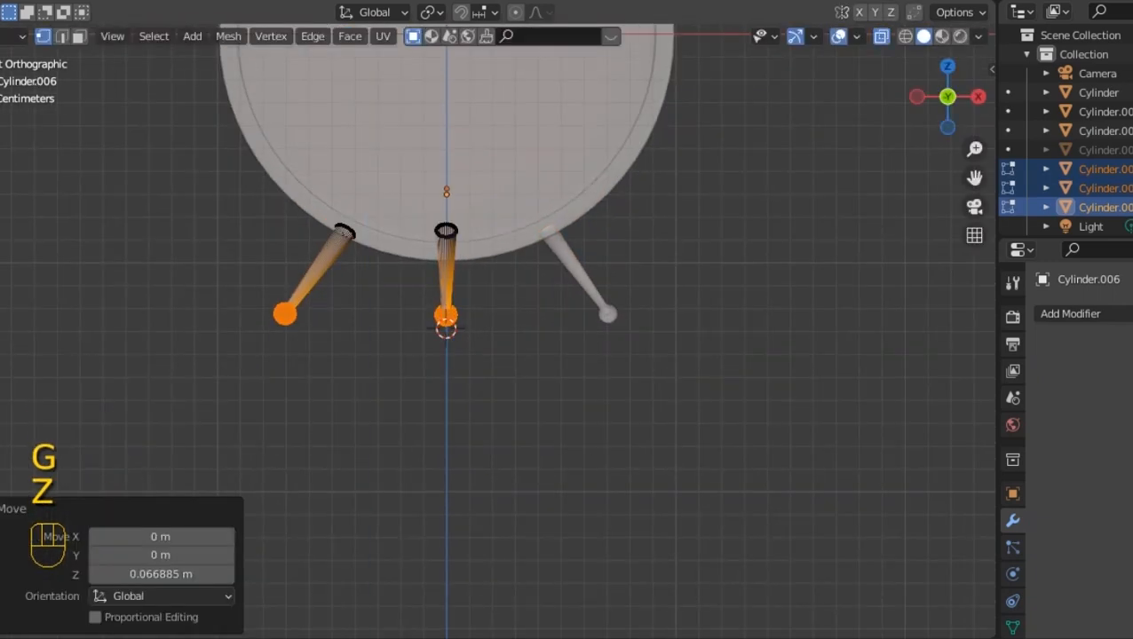
{"action": "key", "text": "Tab"}
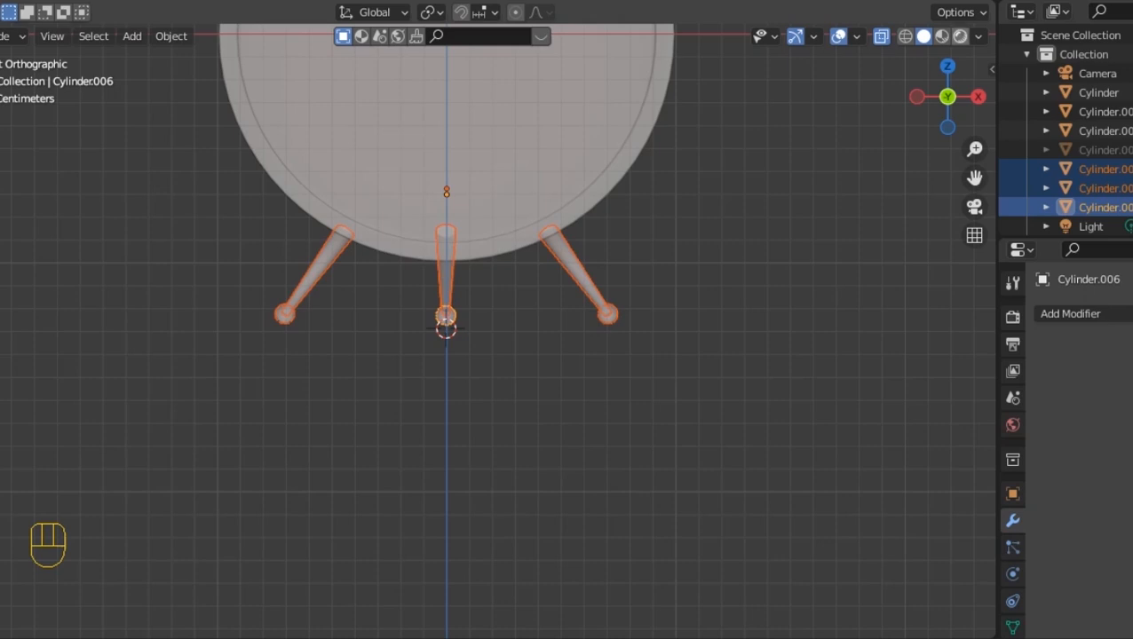
{"action": "left_click", "coordinate": [881, 36]}
Examine the shortened legs, their ball feet and the whole clock from close up and from different angles.
{"action": "scroll", "coordinate": [457, 334], "scroll_direction": "up", "scroll_amount": 4}
{"action": "scroll", "coordinate": [456, 333], "scroll_direction": "down", "scroll_amount": 6}
{"action": "key", "text": "Tab"}
{"action": "scroll", "coordinate": [456, 334], "scroll_direction": "up", "scroll_amount": 6}
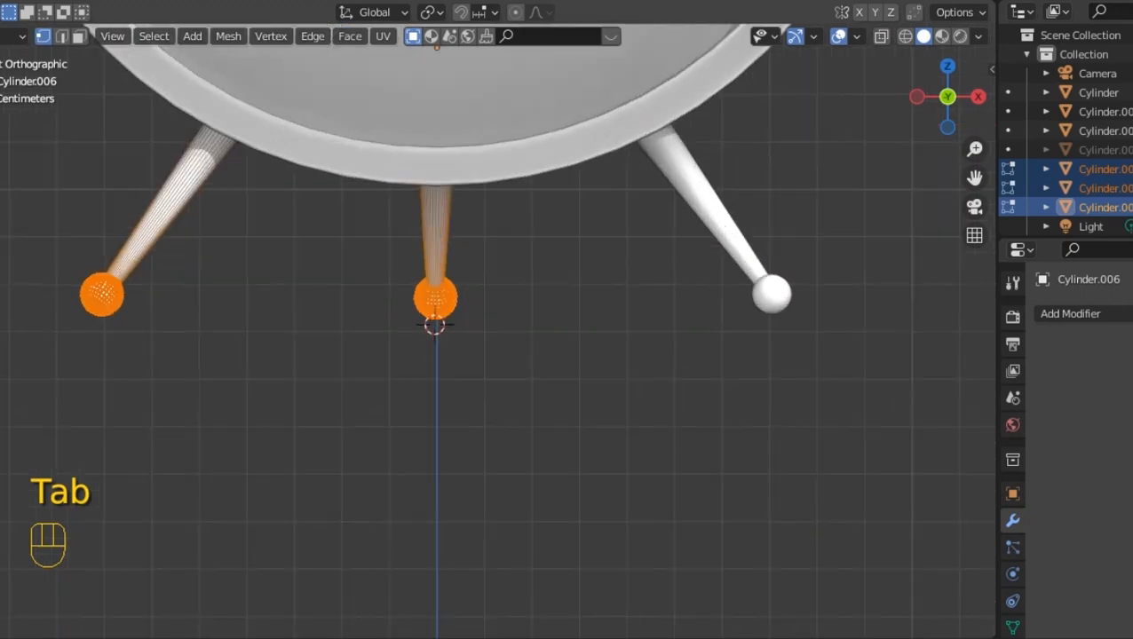
{"action": "key", "text": "Tab"}
{"action": "left_click", "coordinate": [541, 382]}
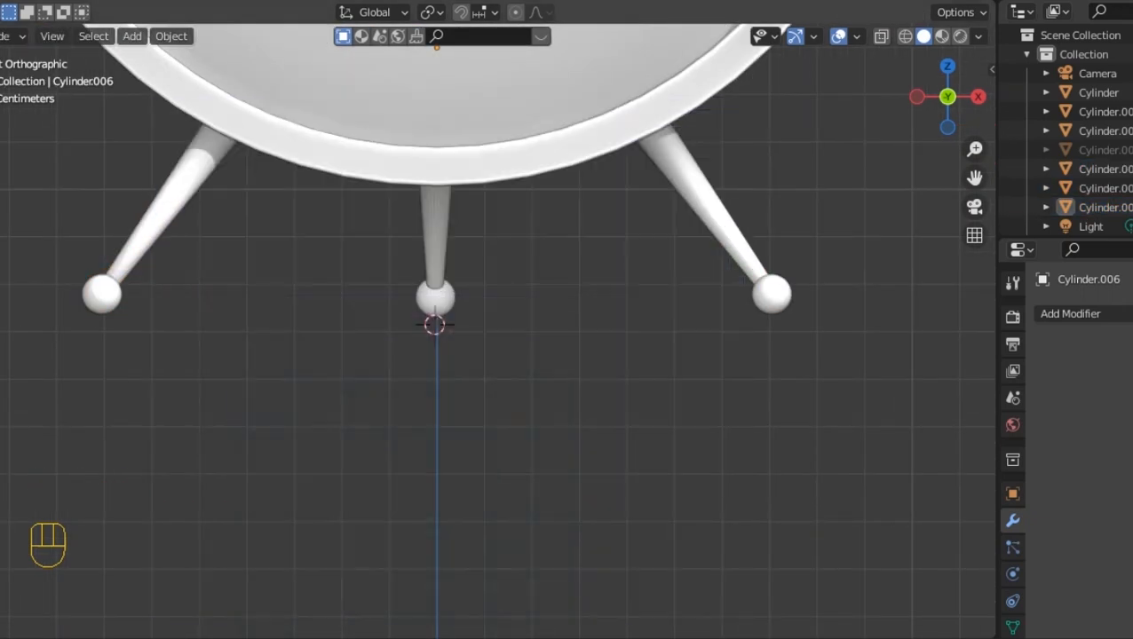
{"action": "left_click", "coordinate": [434, 223]}
{"action": "right_click", "coordinate": [434, 224]}
{"action": "left_click", "coordinate": [434, 223]}
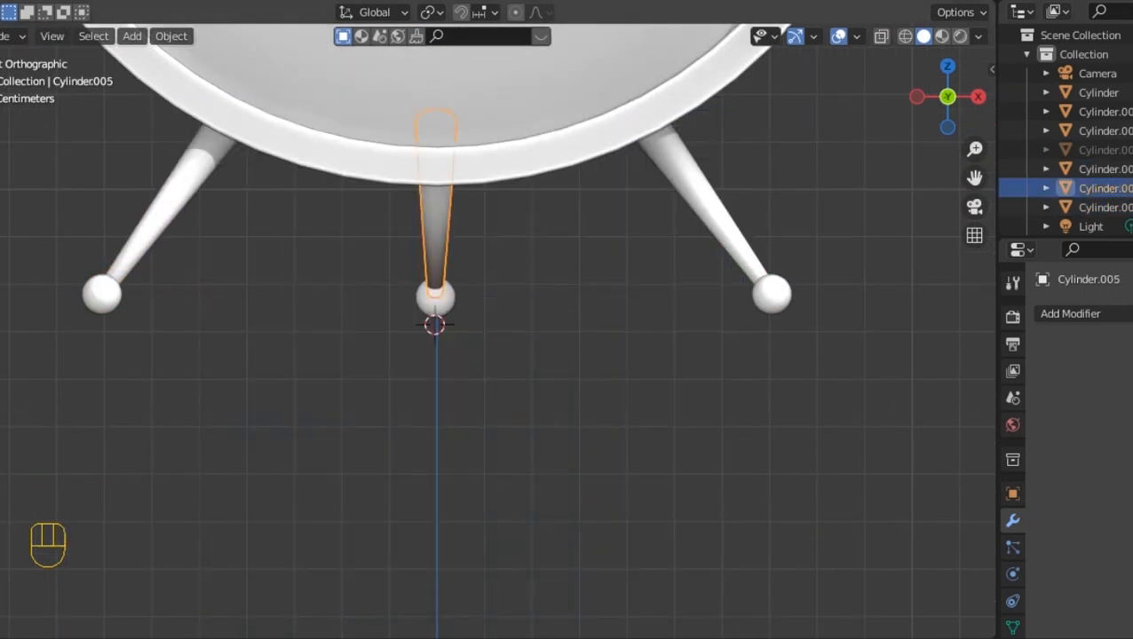
{"action": "scroll", "coordinate": [457, 334], "scroll_direction": "down", "scroll_amount": 1}
{"action": "left_click", "coordinate": [542, 381]}
{"action": "scroll", "coordinate": [456, 334], "scroll_direction": "down", "scroll_amount": 7}
{"action": "left_click_drag", "start_coordinate": [975, 178], "coordinate": [1020, 276]}
{"action": "left_click_drag", "start_coordinate": [947, 97], "coordinate": [1123, 108]}
{"action": "key", "text": "KP_1"}
{"action": "scroll", "coordinate": [456, 333], "scroll_direction": "up", "scroll_amount": 3}
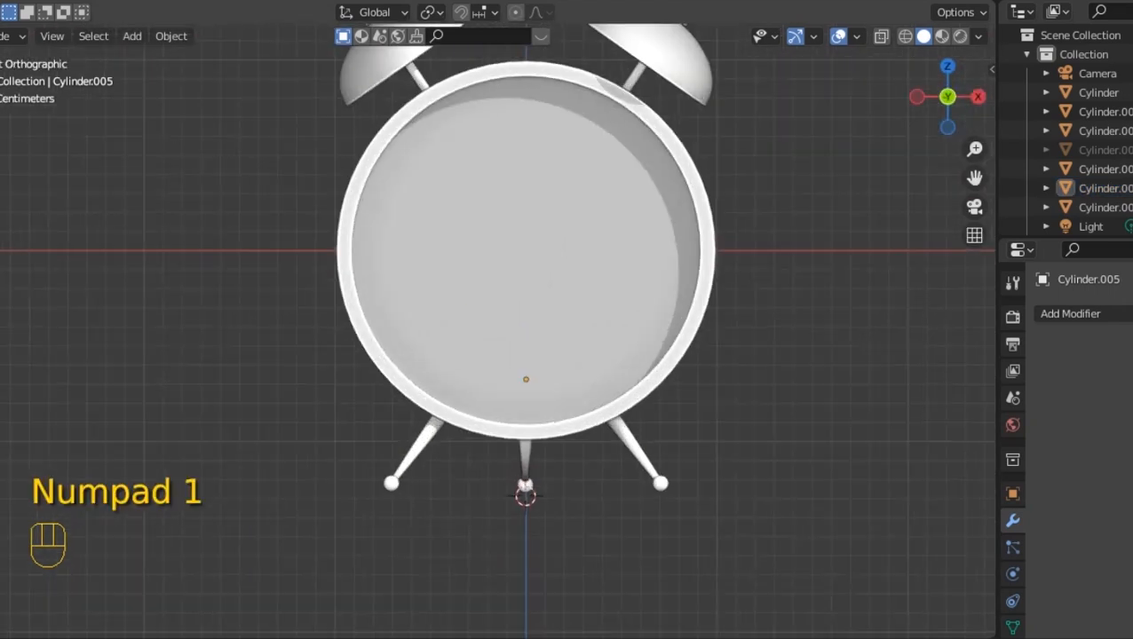
{"action": "scroll", "coordinate": [454, 335], "scroll_direction": "down", "scroll_amount": 3}
{"action": "left_click_drag", "start_coordinate": [975, 178], "coordinate": [1008, 250]}
Snap the 3D cursor to the clock body and add a cylinder there with 32 vertices, 1 m radius and 2 m depth.
{"action": "left_click", "coordinate": [426, 332]}
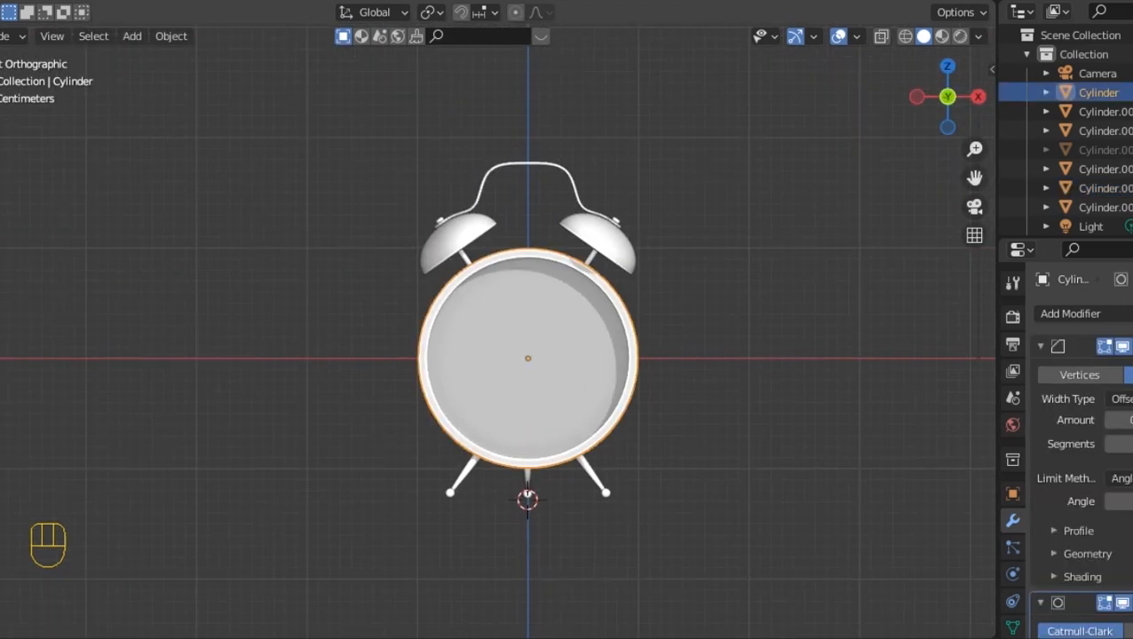
{"action": "key", "text": "Tab"}
{"action": "key", "text": "shift+s"}
{"action": "key", "text": "shift+a"}
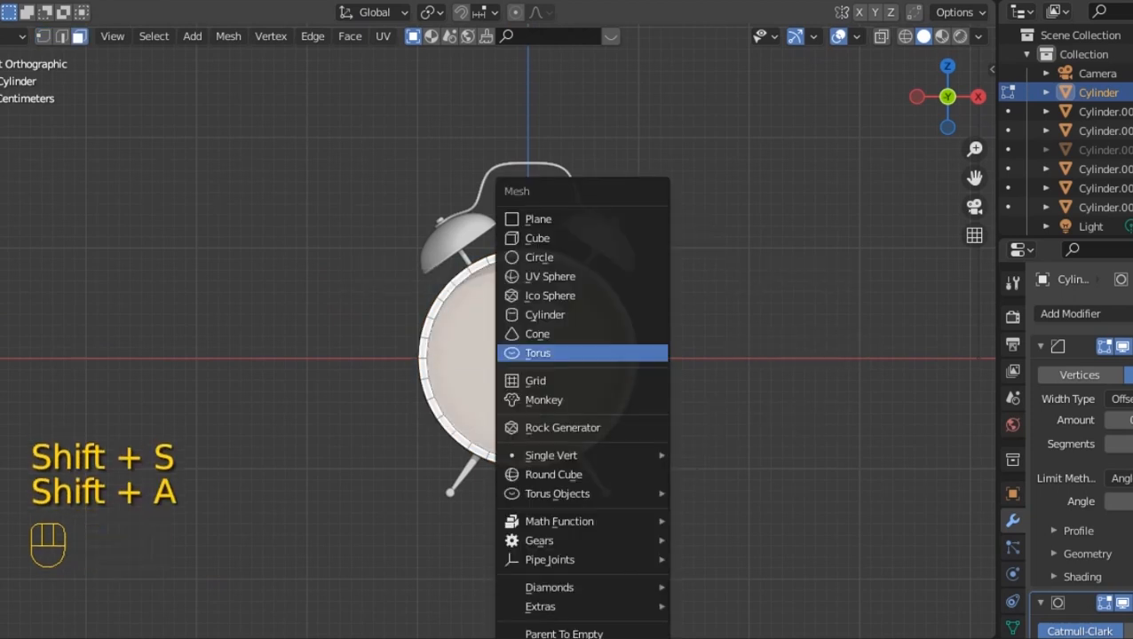
{"action": "left_click", "coordinate": [535, 316]}
Separate the new cylinder into its own object and scale it down by 0.238, followed by 0.358.
{"action": "key", "text": "p"}
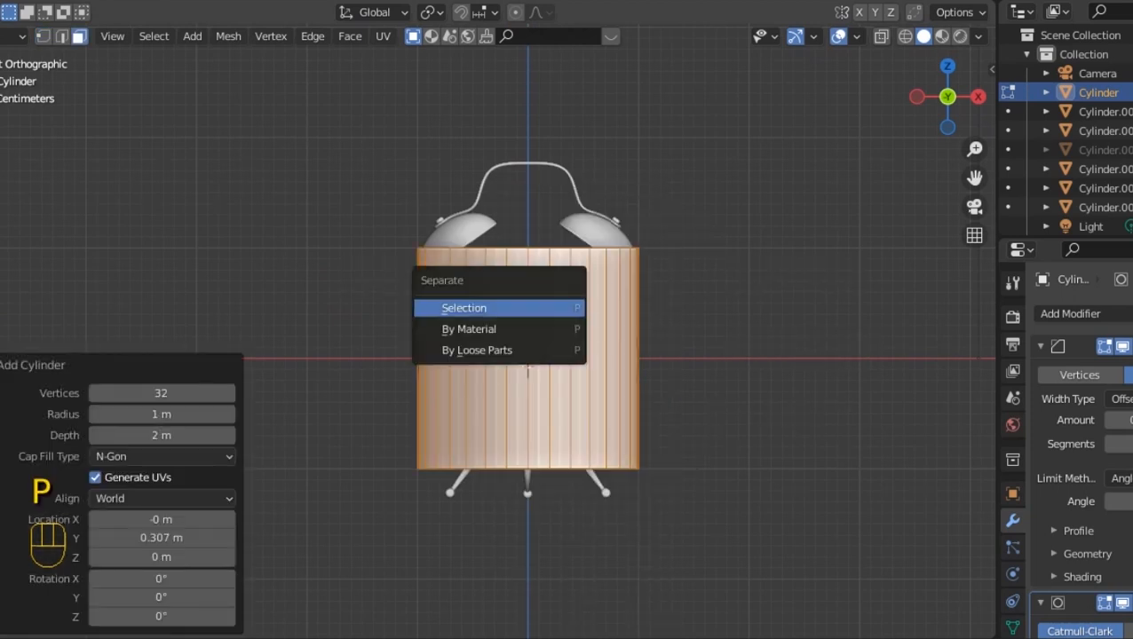
{"action": "left_click", "coordinate": [534, 307]}
{"action": "key", "text": "Tab"}
{"action": "left_click", "coordinate": [535, 309]}
{"action": "key", "text": "s"}
{"action": "left_click", "coordinate": [590, 356]}
{"action": "key", "text": "s"}
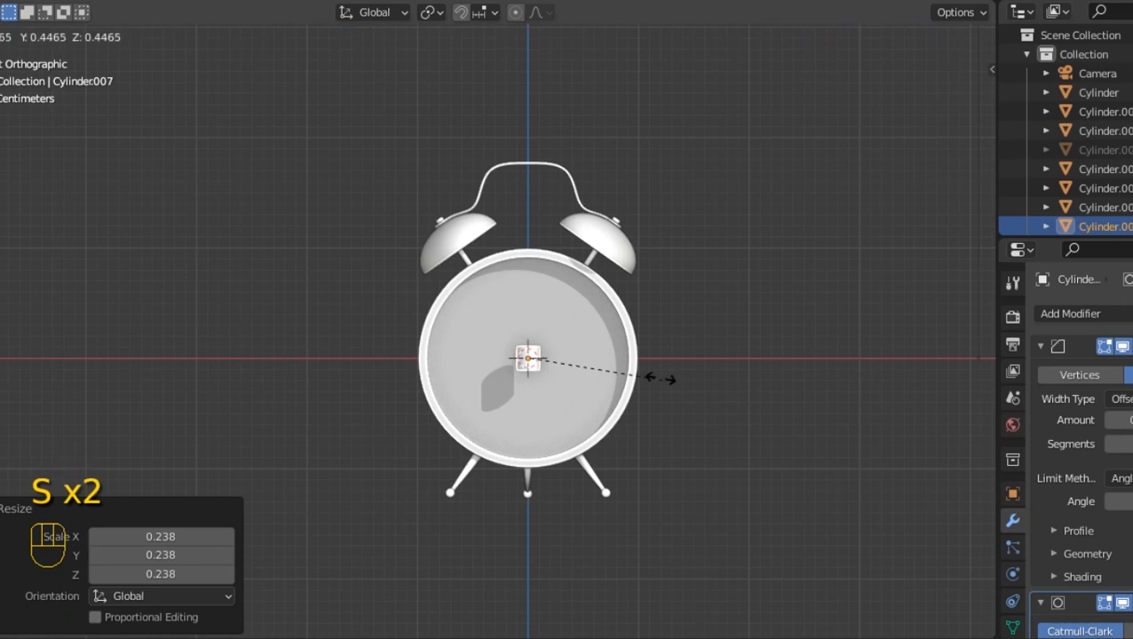
{"action": "left_click", "coordinate": [634, 375]}
Move the small cylinder about 0.447 m along Y and 0.927 m along Z to the top of the clock's rim.
{"action": "scroll", "coordinate": [634, 375], "scroll_direction": "up", "scroll_amount": 5}
{"action": "middle_click_drag", "start_coordinate": [634, 374], "coordinate": [675, 355]}
{"action": "key", "text": "g"}
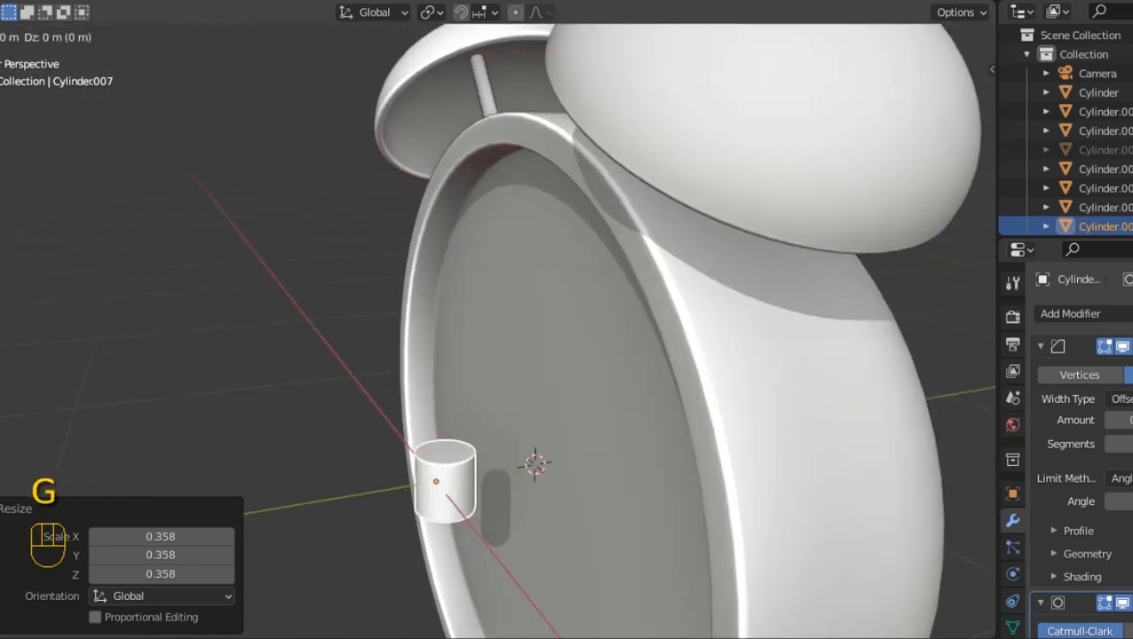
{"action": "key", "text": "y"}
{"action": "key", "text": "Return"}
{"action": "key", "text": "KP_1"}
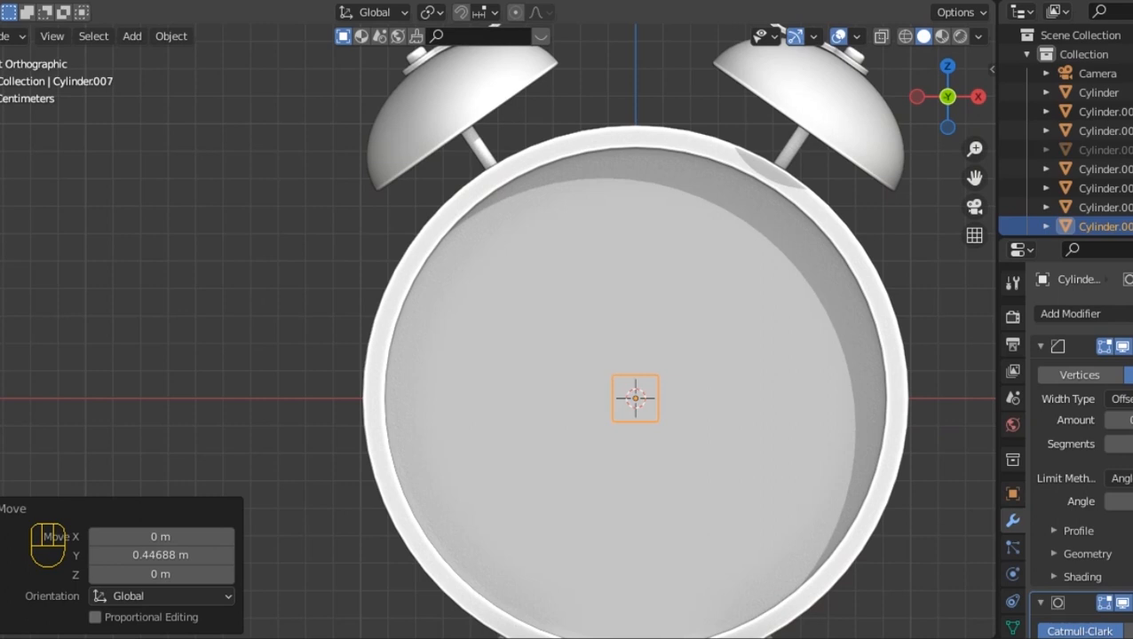
{"action": "key", "text": "g"}
{"action": "key", "text": "z"}
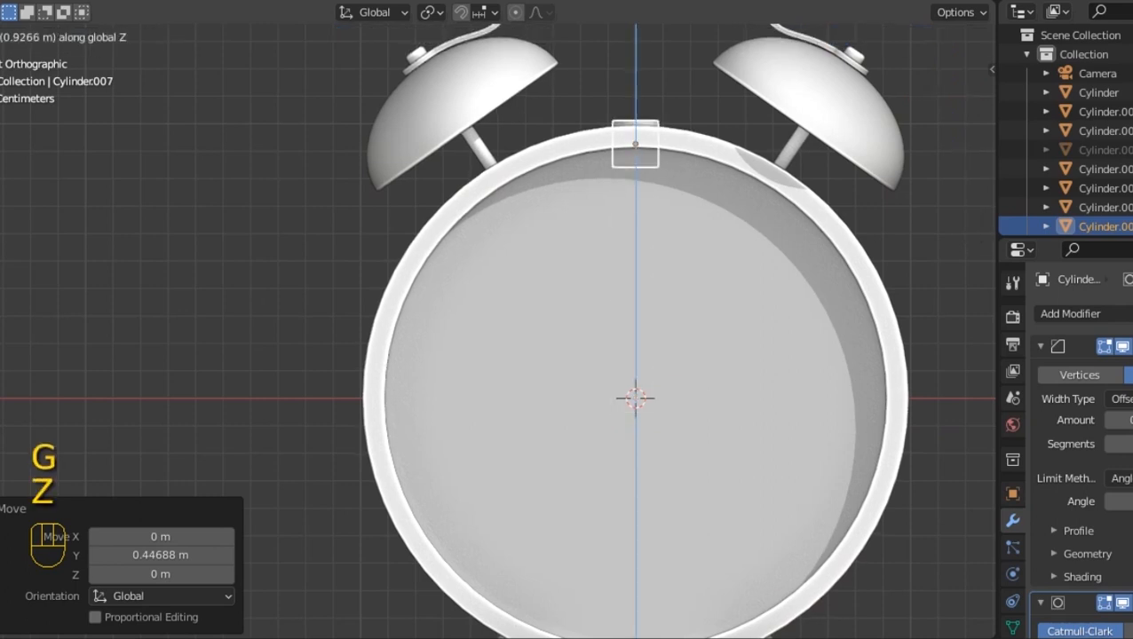
{"action": "key", "text": "Return"}
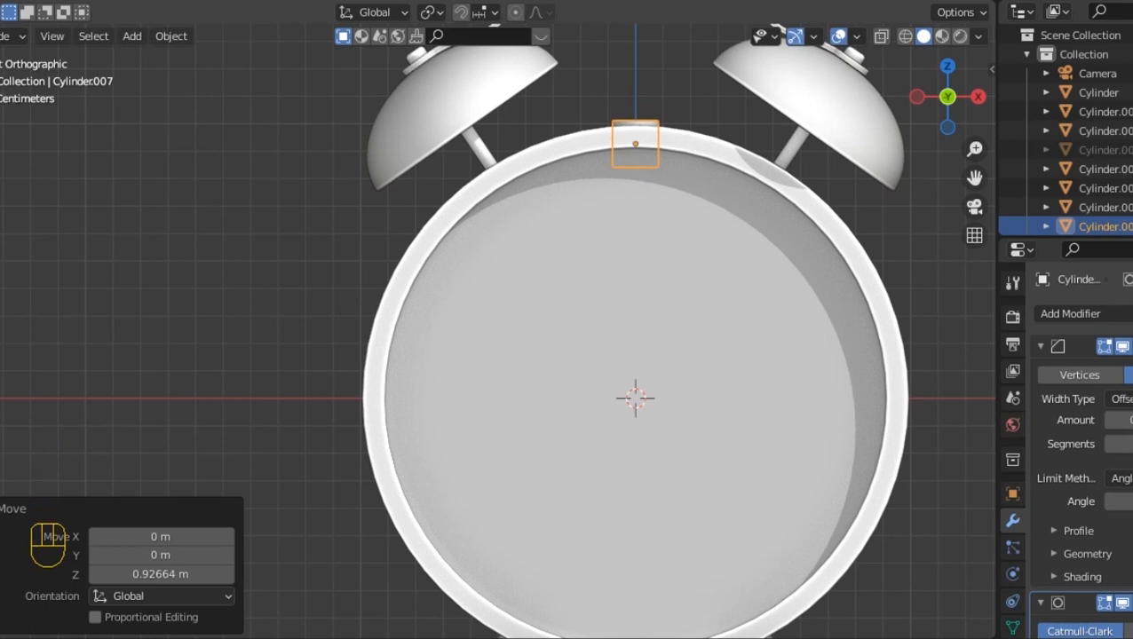
Scale the small cylinder's whole mesh down to about 0.36 with X-ray on.
{"action": "scroll", "coordinate": [497, 331], "scroll_direction": "down", "scroll_amount": 2}
{"action": "left_click_drag", "start_coordinate": [975, 177], "coordinate": [948, 274]}
{"action": "scroll", "coordinate": [948, 273], "scroll_direction": "up", "scroll_amount": 3}
{"action": "key", "text": "Tab"}
{"action": "key", "text": "alt+z"}
{"action": "key", "text": "a"}
{"action": "key", "text": "s"}
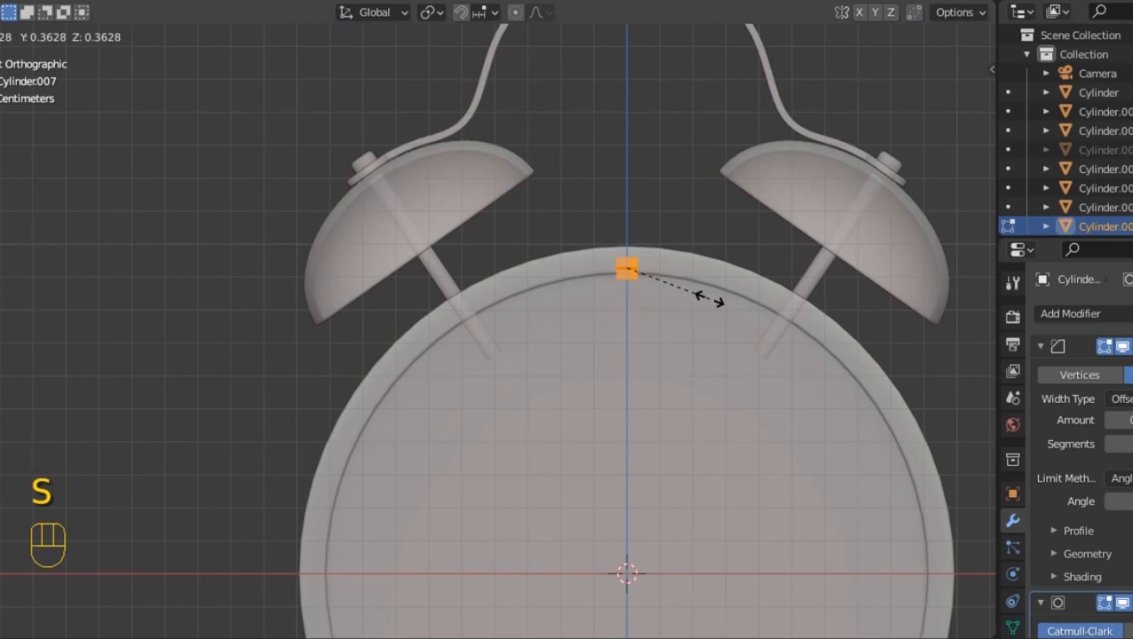
{"action": "left_click", "coordinate": [711, 298]}
{"action": "key", "text": "Tab"}
{"action": "key", "text": "Tab"}
{"action": "key", "text": "alt+z"}
{"action": "key", "text": "alt+z"}
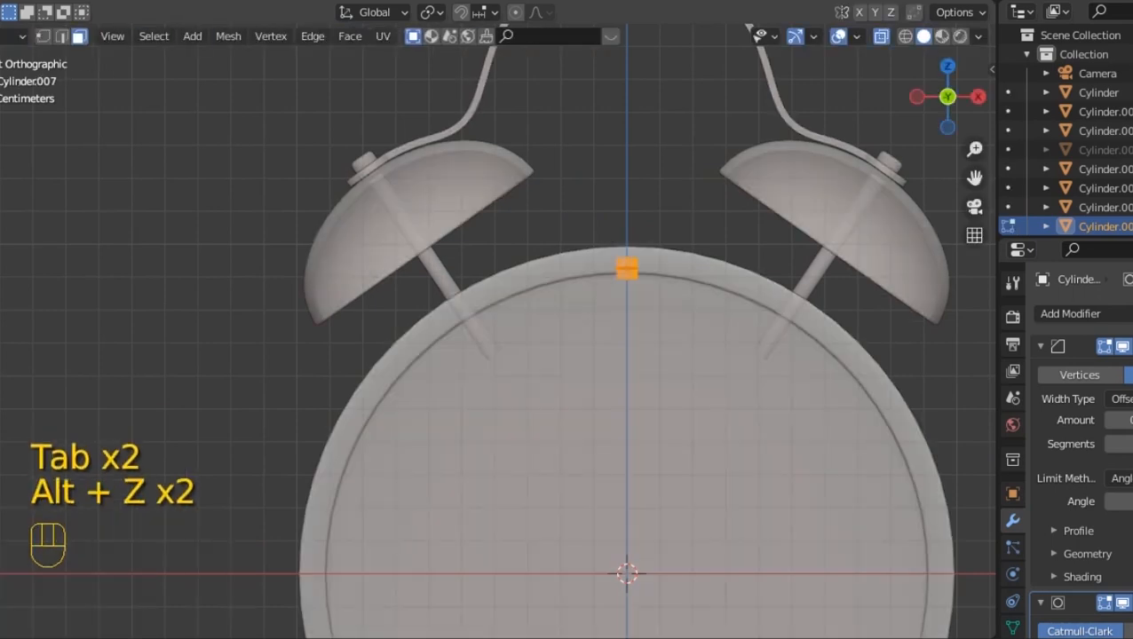
Raise the cylinder's top end about 0.295 m along Z to form a post between the bells, and turn off X-ray.
{"action": "left_click", "coordinate": [582, 214]}
{"action": "scroll", "coordinate": [596, 202], "scroll_direction": "up", "scroll_amount": 2}
{"action": "left_click_drag", "start_coordinate": [596, 200], "coordinate": [756, 232]}
{"action": "scroll", "coordinate": [756, 232], "scroll_direction": "down", "scroll_amount": 1}
{"action": "key", "text": "g"}
{"action": "key", "text": "z"}
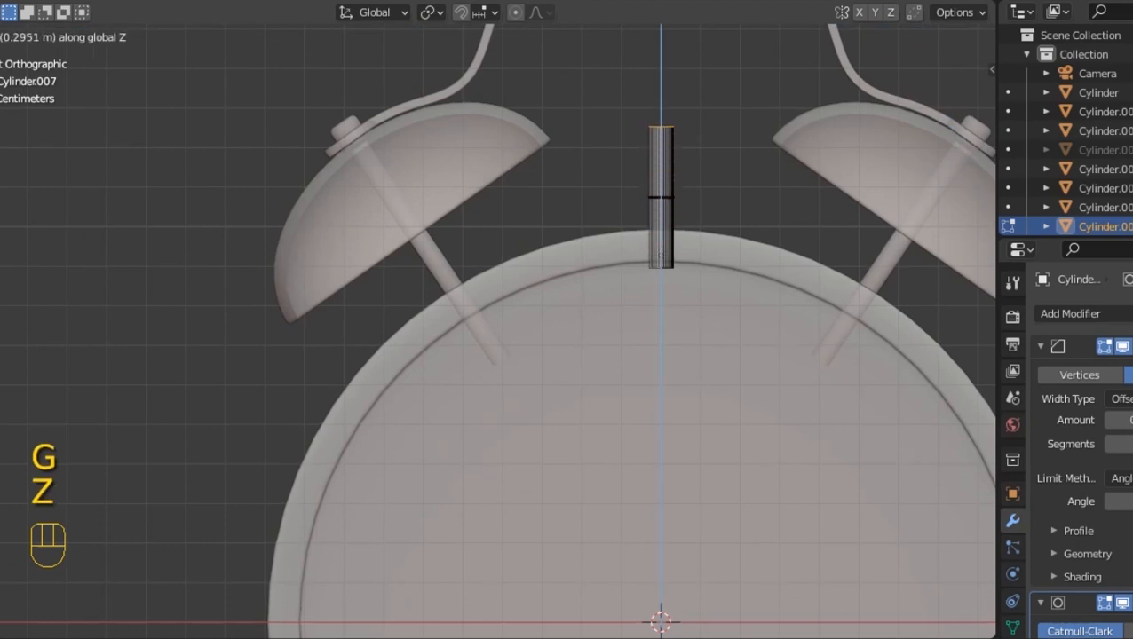
{"action": "left_click", "coordinate": [756, 169]}
{"action": "scroll", "coordinate": [755, 169], "scroll_direction": "down", "scroll_amount": 4}
{"action": "key", "text": "Tab"}
{"action": "left_click", "coordinate": [881, 36]}
Scale the whole post mesh down to make it thinner.
{"action": "middle_click_drag", "start_coordinate": [919, 88], "coordinate": [892, 133]}
{"action": "key", "text": "KP_1"}
{"action": "scroll", "coordinate": [661, 266], "scroll_direction": "up", "scroll_amount": 4}
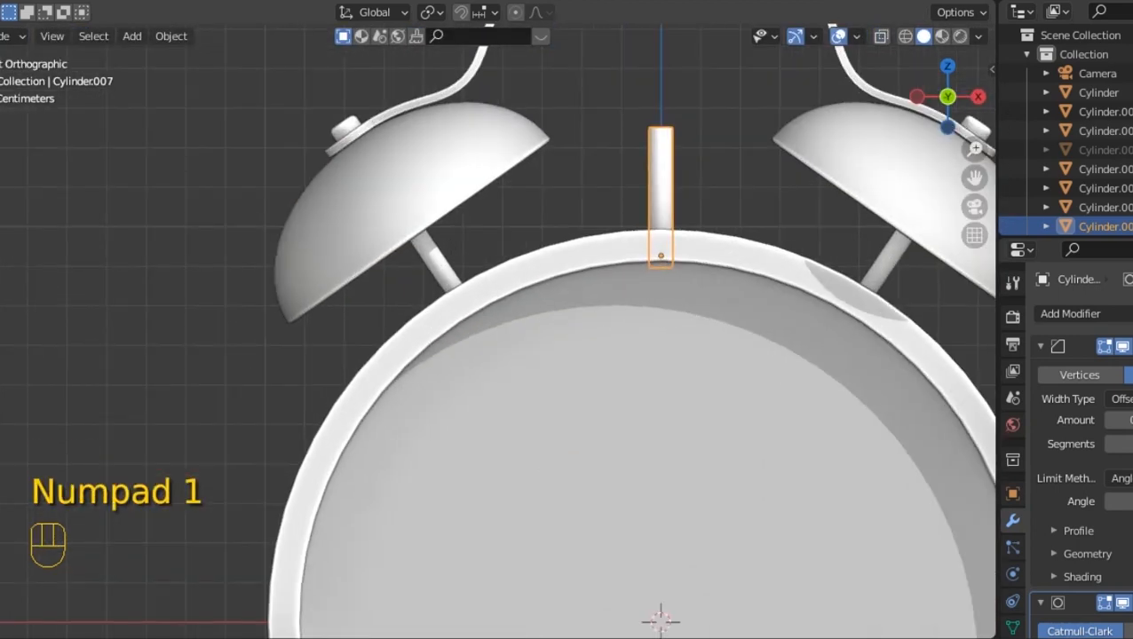
{"action": "middle_click_drag", "start_coordinate": [660, 266], "coordinate": [485, 360], "text": "shift"}
{"action": "key", "text": "alt+z"}
{"action": "key", "text": "Tab"}
{"action": "key", "text": "a"}
{"action": "key", "text": "s"}
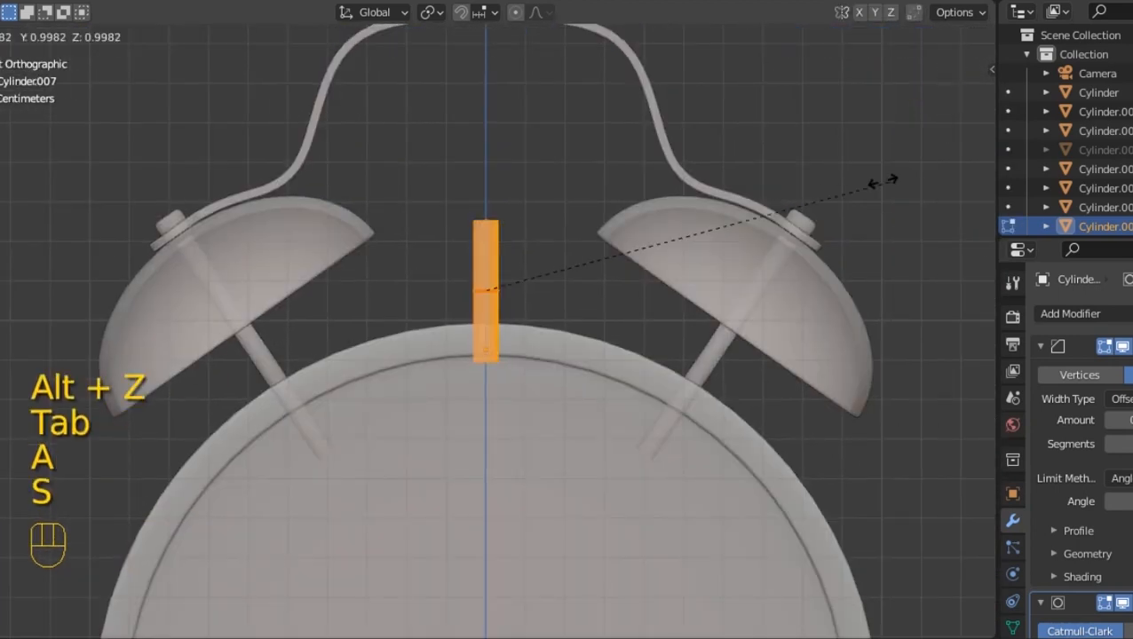
{"action": "left_click", "coordinate": [739, 165]}
Raise the post's top vertices along Z to lengthen it.
{"action": "key", "text": "1"}
{"action": "left_click_drag", "start_coordinate": [413, 213], "coordinate": [542, 271]}
{"action": "key", "text": "g"}
{"action": "key", "text": "z"}
{"action": "left_click", "coordinate": [542, 245]}
Snap the 3D cursor to the post's top, add a 32-vertex cylinder as a separate object and rotate it 90°.
{"action": "key", "text": "shift+s"}
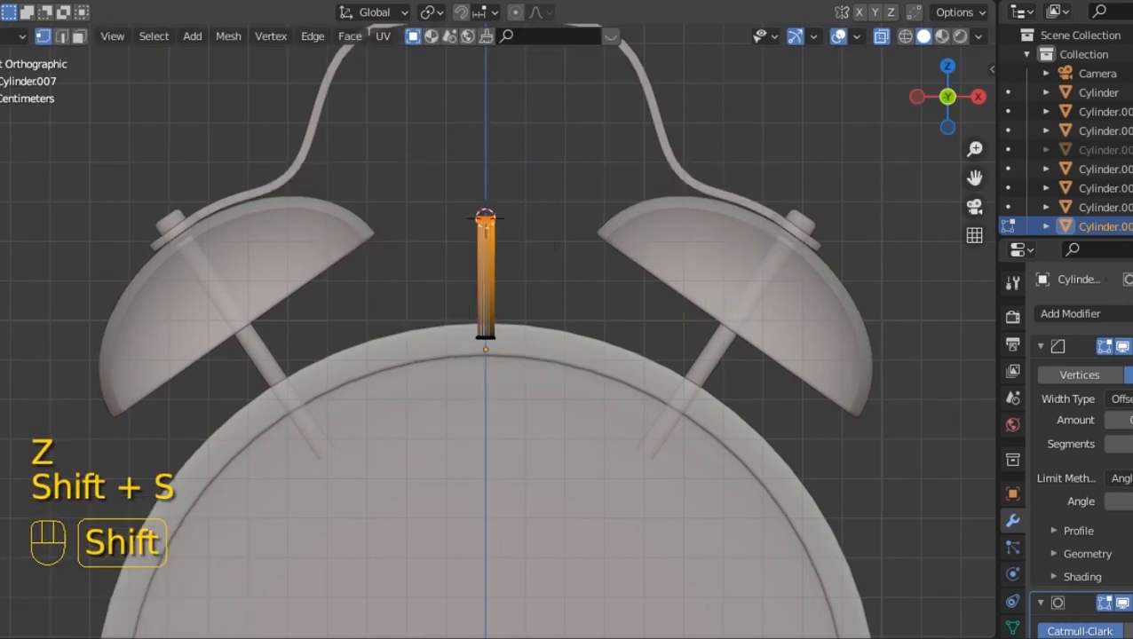
{"action": "key", "text": "Tab"}
{"action": "key", "text": "shift+a"}
{"action": "left_click", "coordinate": [619, 341]}
{"action": "scroll", "coordinate": [619, 341], "scroll_direction": "down", "scroll_amount": 4}
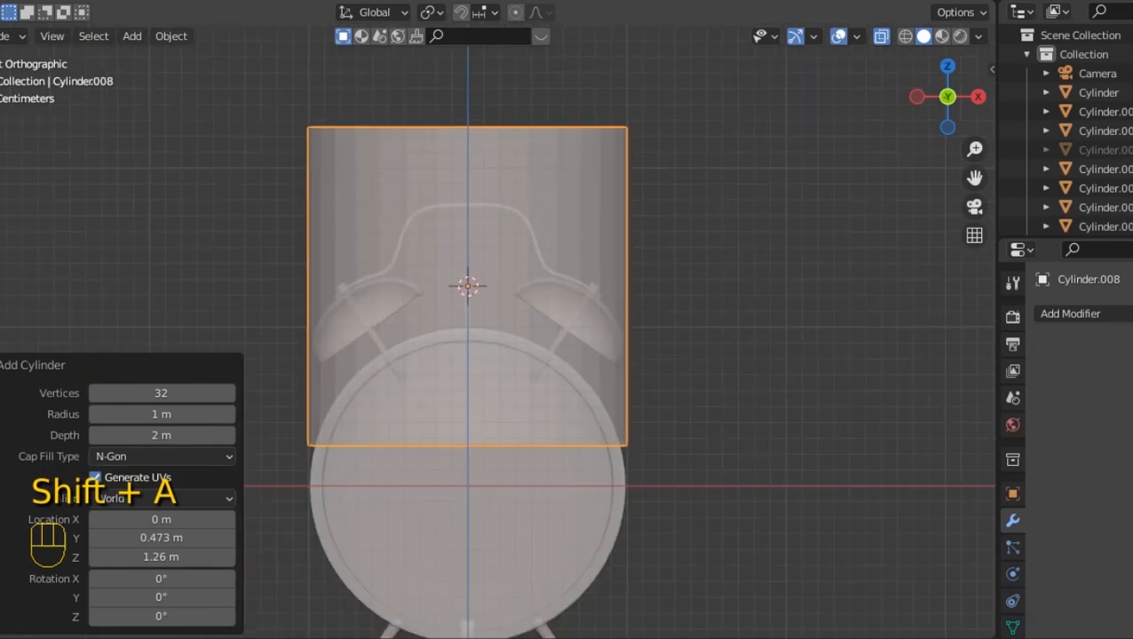
{"action": "key", "text": "r"}
{"action": "key", "text": "KP_9"}
{"action": "key", "text": "KP_0"}
{"action": "key", "text": "Return"}
Scale the horizontal cylinder down to hammer-head size on top of the post, ending with a 0.611 resize.
{"action": "scroll", "coordinate": [957, 402], "scroll_direction": "up", "scroll_amount": 5}
{"action": "key", "text": "s"}
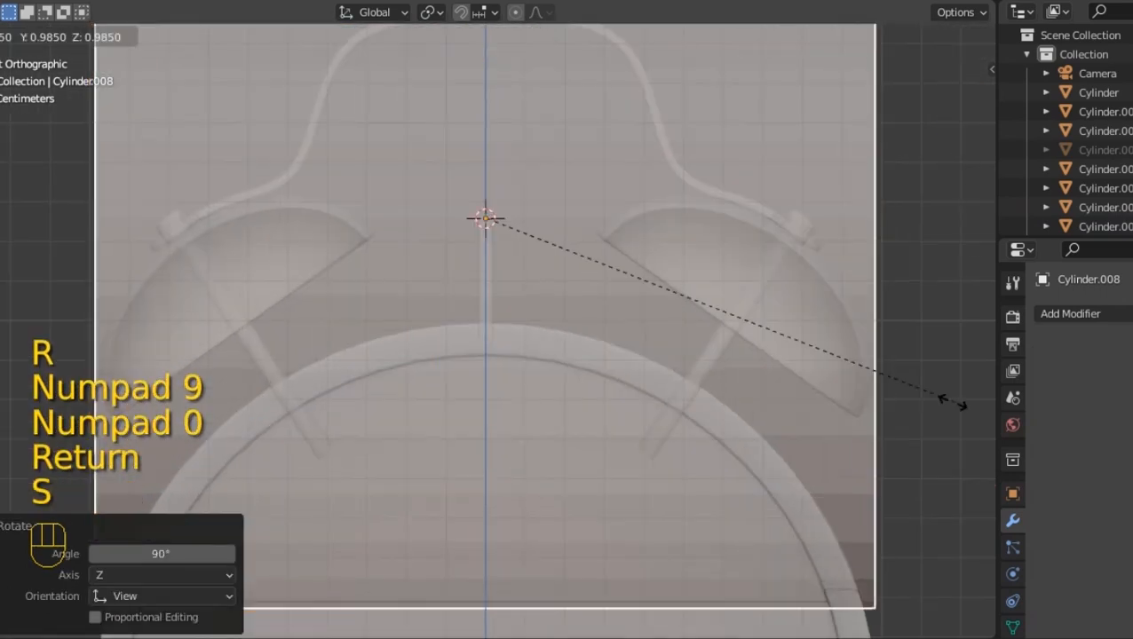
{"action": "left_click", "coordinate": [622, 303]}
{"action": "scroll", "coordinate": [622, 304], "scroll_direction": "up", "scroll_amount": 4}
{"action": "key", "text": "s"}
{"action": "left_click", "coordinate": [574, 200]}
{"action": "scroll", "coordinate": [575, 200], "scroll_direction": "down", "scroll_amount": 3}
{"action": "key", "text": "s"}
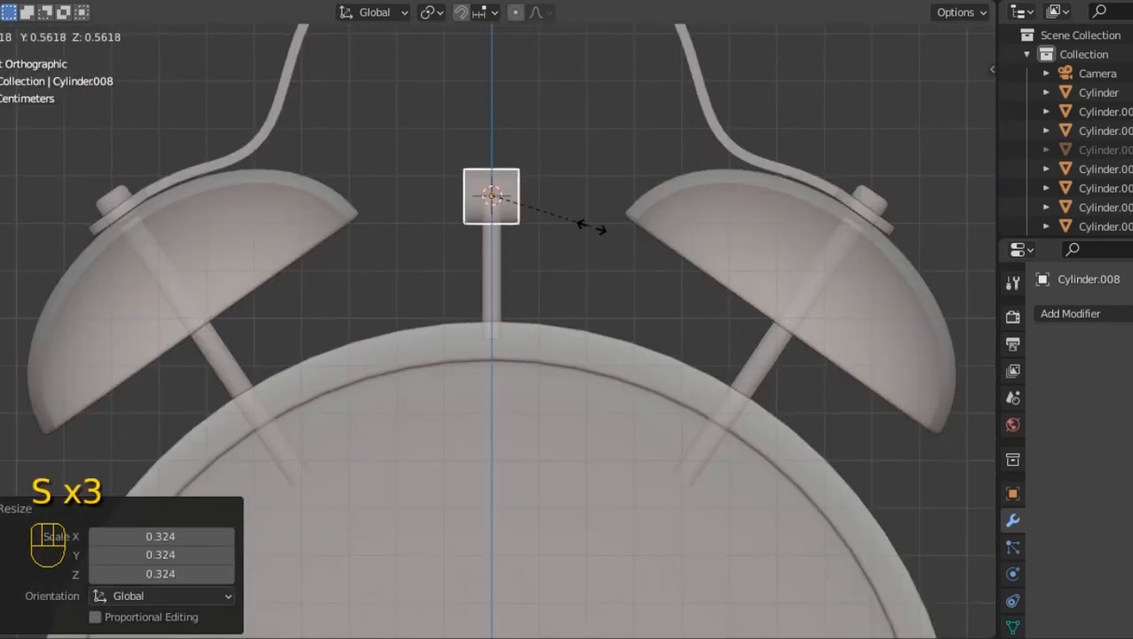
{"action": "left_click", "coordinate": [596, 233]}
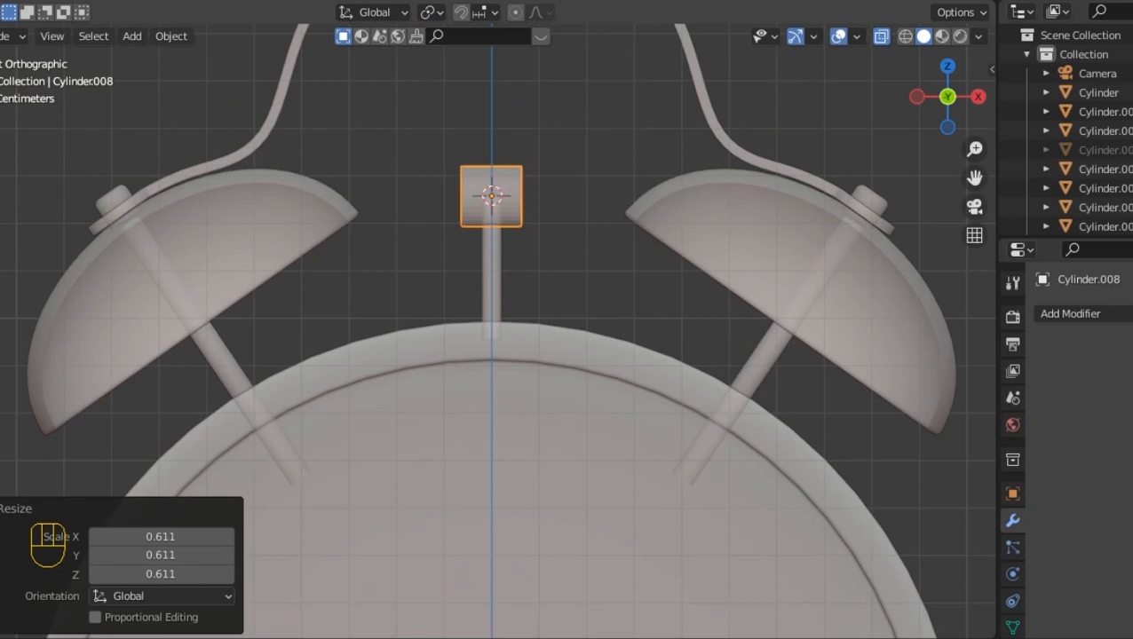
Move the hammer head up about 0.046 m along Z so it sits on the post's tip.
{"action": "key", "text": "g"}
{"action": "key", "text": "z"}
{"action": "left_click", "coordinate": [596, 211]}
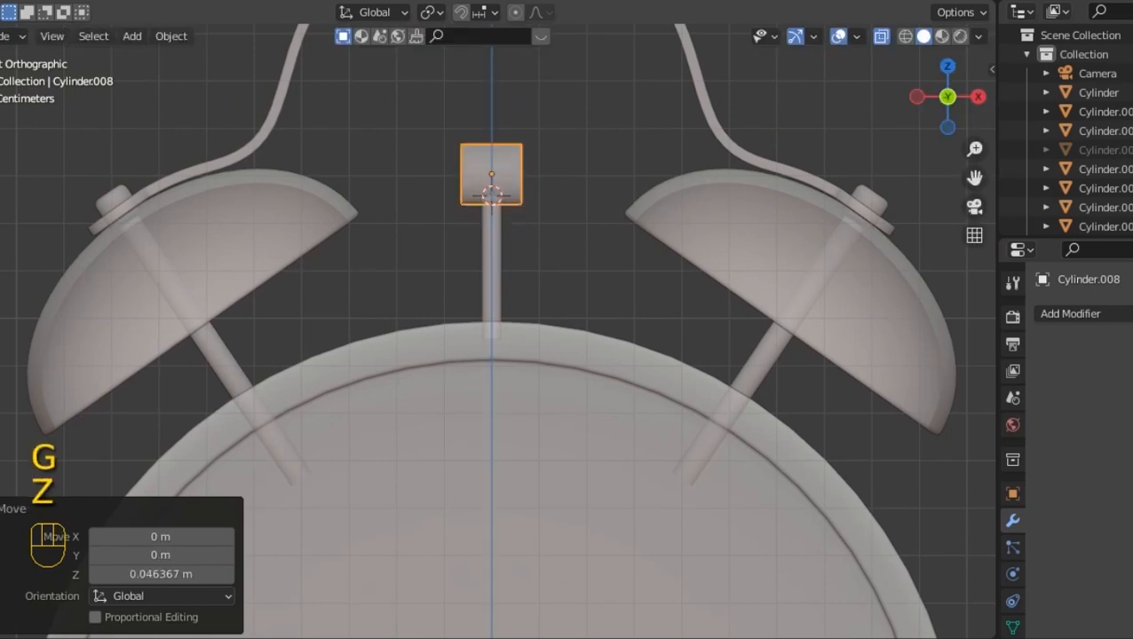
Try to lengthen the hammer head by moving the vertices of its +X end along X, undoing the moves.
{"action": "key", "text": "Tab"}
{"action": "left_click_drag", "start_coordinate": [579, 114], "coordinate": [511, 266]}
{"action": "key", "text": "g"}
{"action": "key", "text": "x"}
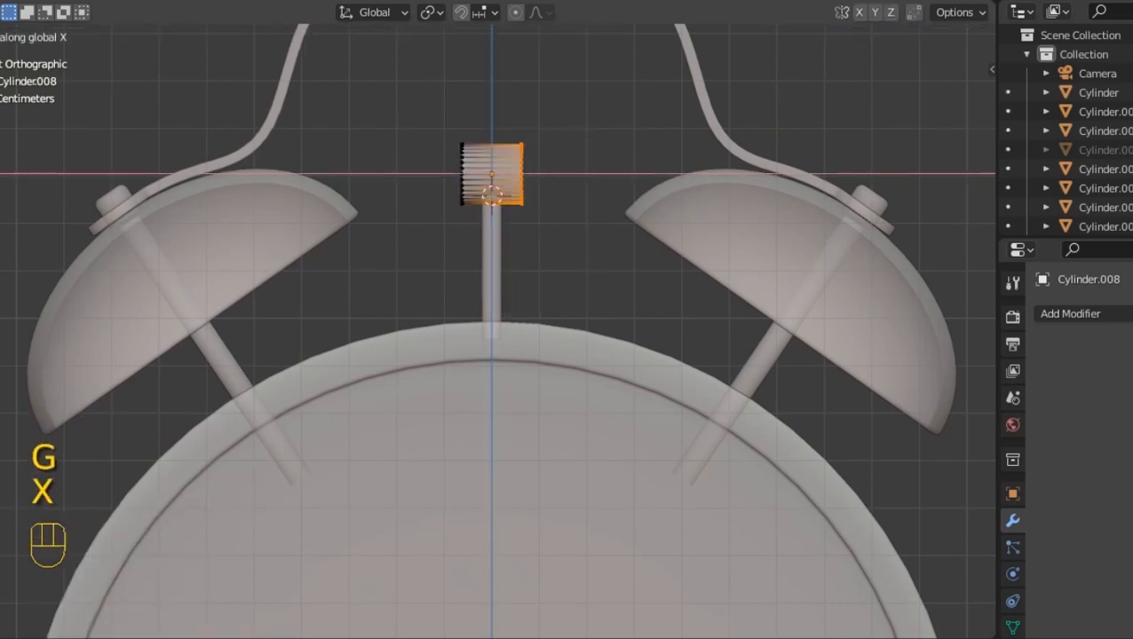
{"action": "left_click", "coordinate": [545, 266]}
{"action": "left_click_drag", "start_coordinate": [401, 114], "coordinate": [474, 281]}
{"action": "key", "text": "ctrl+z"}
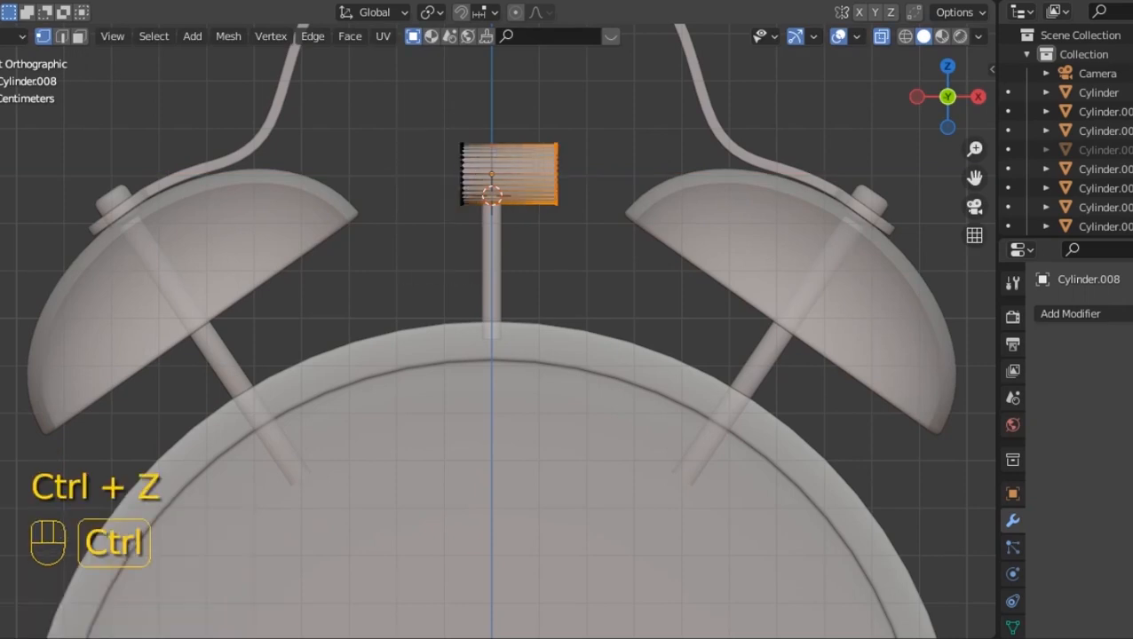
{"action": "key", "text": "ctrl+z"}
{"action": "key", "text": "g"}
{"action": "key", "text": "x"}
{"action": "key", "text": "KP_1"}
{"action": "key", "text": "ctrl+z"}
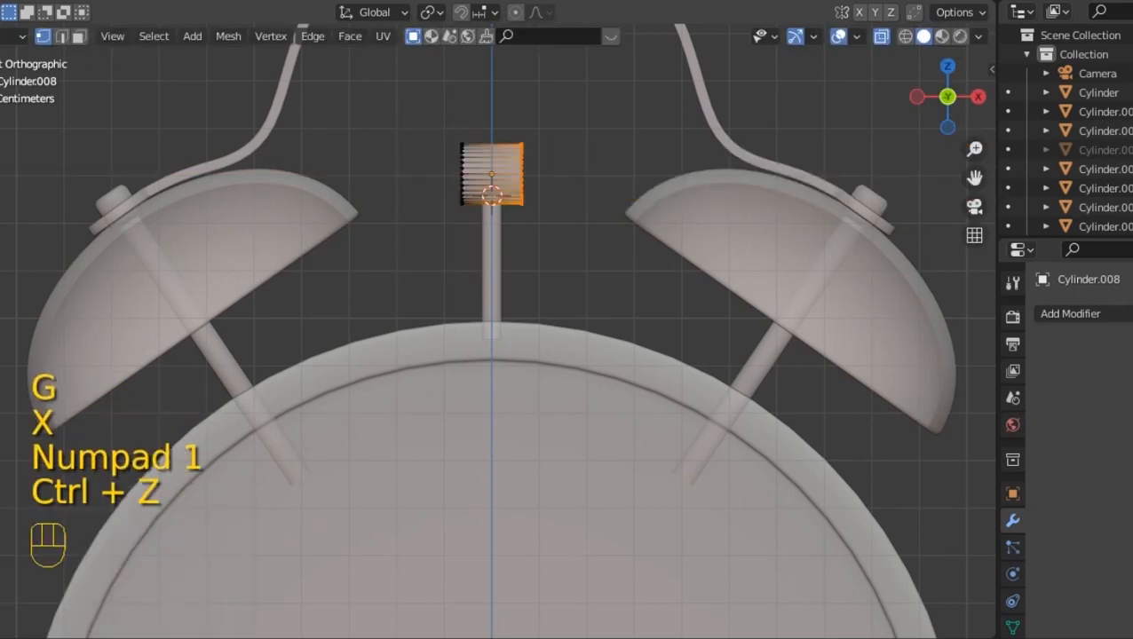
Move the vertices at the hammer head's +X end 0.1 m along X.
{"action": "key", "text": "g"}
{"action": "key", "text": "x"}
{"action": "left_click", "coordinate": [556, 257]}
{"action": "left_click", "coordinate": [162, 537]}
{"action": "type", "text": "1"}
{"action": "key", "text": "Return"}
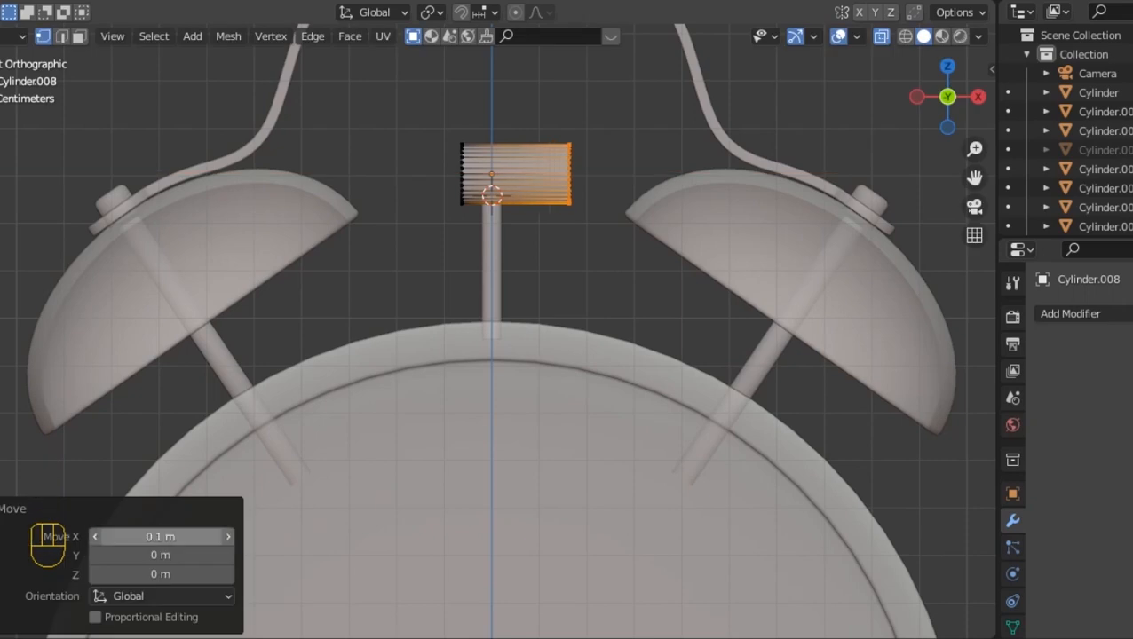
Move the vertices at the hammer head's opposite end -0.1 m along X.
{"action": "key", "text": "ctrl+z"}
{"action": "key", "text": "g"}
{"action": "key", "text": "x"}
{"action": "left_click", "coordinate": [426, 257]}
{"action": "left_click", "coordinate": [162, 536]}
{"action": "key", "text": "BackSpace"}
{"action": "type", "text": "-0.1"}
{"action": "key", "text": "Return"}
Turn off X-ray and scale the whole hammer head mesh down slightly in Edit Mode.
{"action": "left_click", "coordinate": [881, 36]}
{"action": "scroll", "coordinate": [454, 335], "scroll_direction": "down", "scroll_amount": 2}
{"action": "key", "text": "Tab"}
{"action": "scroll", "coordinate": [454, 335], "scroll_direction": "up", "scroll_amount": 4}
{"action": "key", "text": "Tab"}
{"action": "scroll", "coordinate": [663, 215], "scroll_direction": "down", "scroll_amount": 3}
{"action": "key", "text": "a"}
{"action": "key", "text": "s"}
{"action": "left_click", "coordinate": [640, 212]}
{"action": "key", "text": "Tab"}
Scale down the whole mesh of the hammer's post in Edit Mode with X-ray on to make it thinner.
{"action": "left_click", "coordinate": [491, 257]}
{"action": "key", "text": "Tab"}
{"action": "key", "text": "alt+z"}
{"action": "key", "text": "a"}
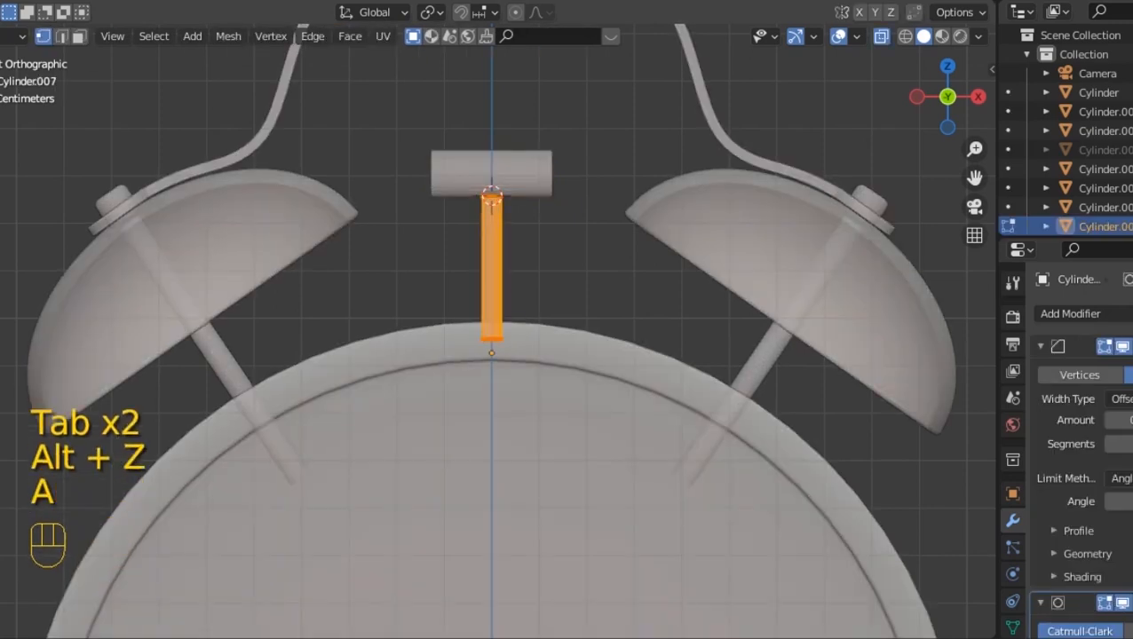
{"action": "key", "text": "s"}
{"action": "left_click", "coordinate": [679, 263]}
Move the post's bottom and top vertices along Z so it spans from the clock body to the hammer head.
{"action": "left_click_drag", "start_coordinate": [456, 295], "coordinate": [579, 429]}
{"action": "key", "text": "g"}
{"action": "key", "text": "z"}
{"action": "left_click", "coordinate": [577, 446]}
{"action": "left_click_drag", "start_coordinate": [440, 190], "coordinate": [530, 274]}
{"action": "key", "text": "g"}
{"action": "key", "text": "y"}
{"action": "key", "text": "z"}
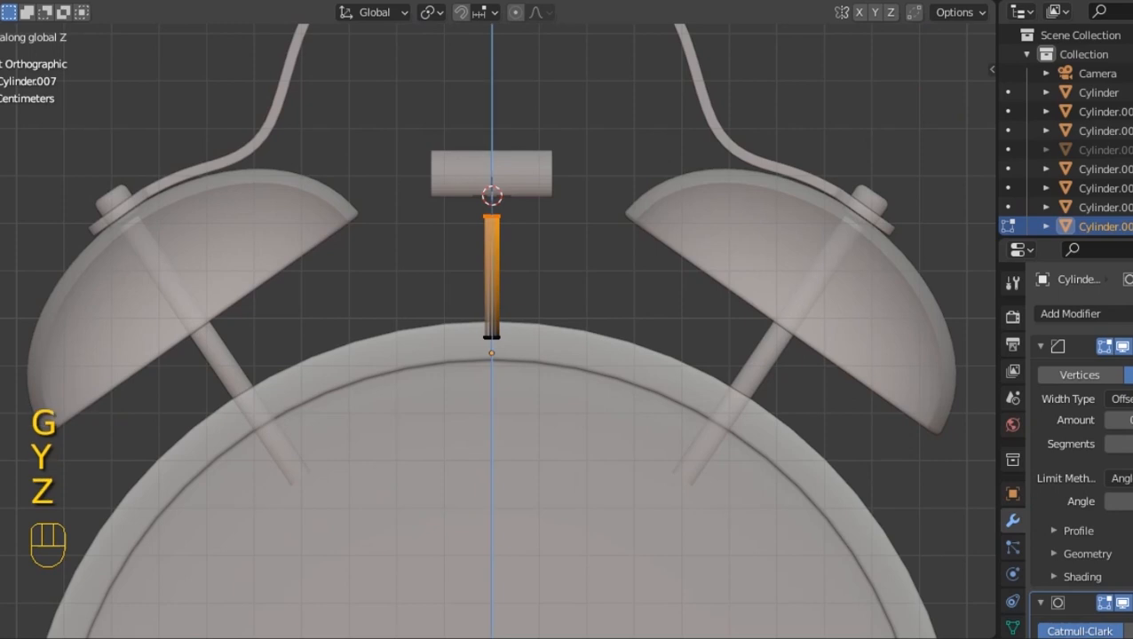
{"action": "left_click", "coordinate": [531, 252]}
{"action": "key", "text": "Tab"}
{"action": "key", "text": "alt+z"}
Shade the hammer head smooth and add a Bevel modifier to it.
{"action": "left_click", "coordinate": [529, 174]}
{"action": "scroll", "coordinate": [537, 169], "scroll_direction": "up", "scroll_amount": 3}
{"action": "right_click", "coordinate": [543, 75]}
{"action": "left_click", "coordinate": [543, 75]}
{"action": "scroll", "coordinate": [543, 79], "scroll_direction": "down", "scroll_amount": 3}
{"action": "left_click", "coordinate": [1071, 313]}
{"action": "left_click", "coordinate": [825, 388]}
Adjust the amount and segments of the hammer head's Bevel modifier to round its end edges.
{"action": "scroll", "coordinate": [497, 337], "scroll_direction": "up", "scroll_amount": 6}
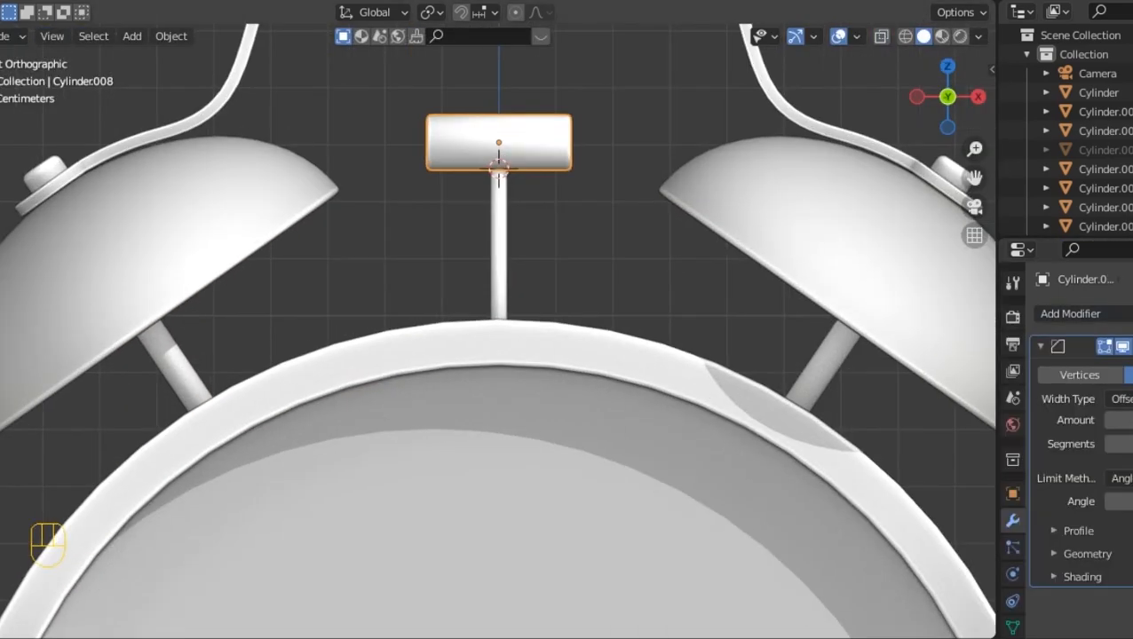
{"action": "left_click_drag", "start_coordinate": [975, 178], "coordinate": [918, 445]}
{"action": "scroll", "coordinate": [918, 426], "scroll_direction": "up", "scroll_amount": 3}
{"action": "left_click_drag", "start_coordinate": [1124, 420], "coordinate": [1128, 419]}
{"action": "left_click", "coordinate": [1131, 443]}
{"action": "left_click", "coordinate": [1131, 444]}
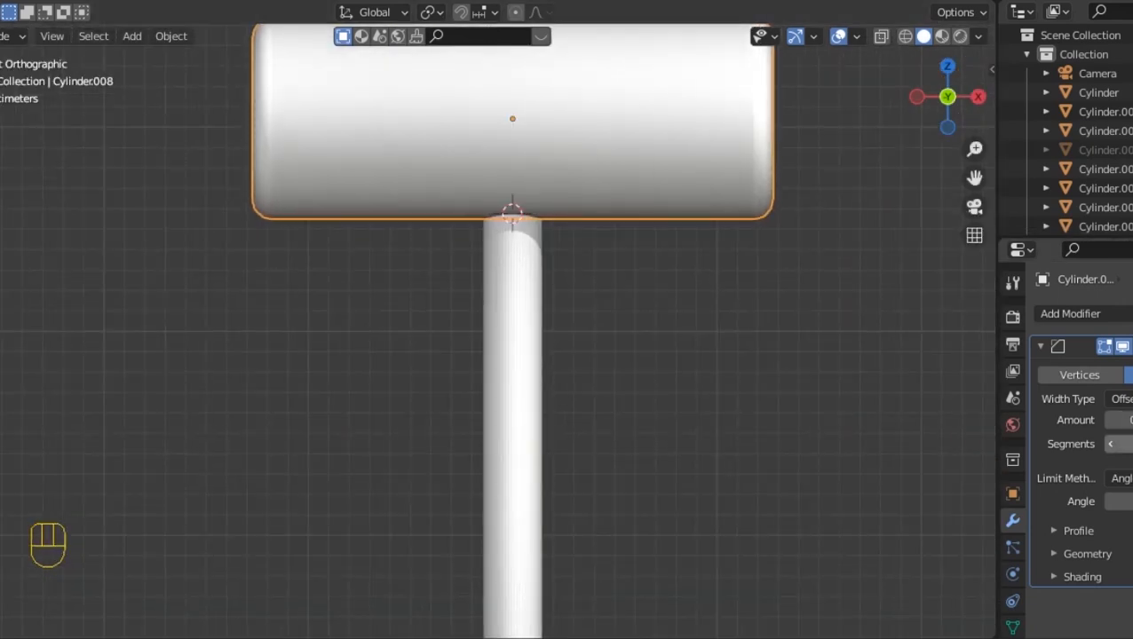
Shade the hammer's post smooth and save the file.
{"action": "scroll", "coordinate": [551, 332], "scroll_direction": "down", "scroll_amount": 3}
{"action": "left_click", "coordinate": [490, 352]}
{"action": "right_click", "coordinate": [489, 352]}
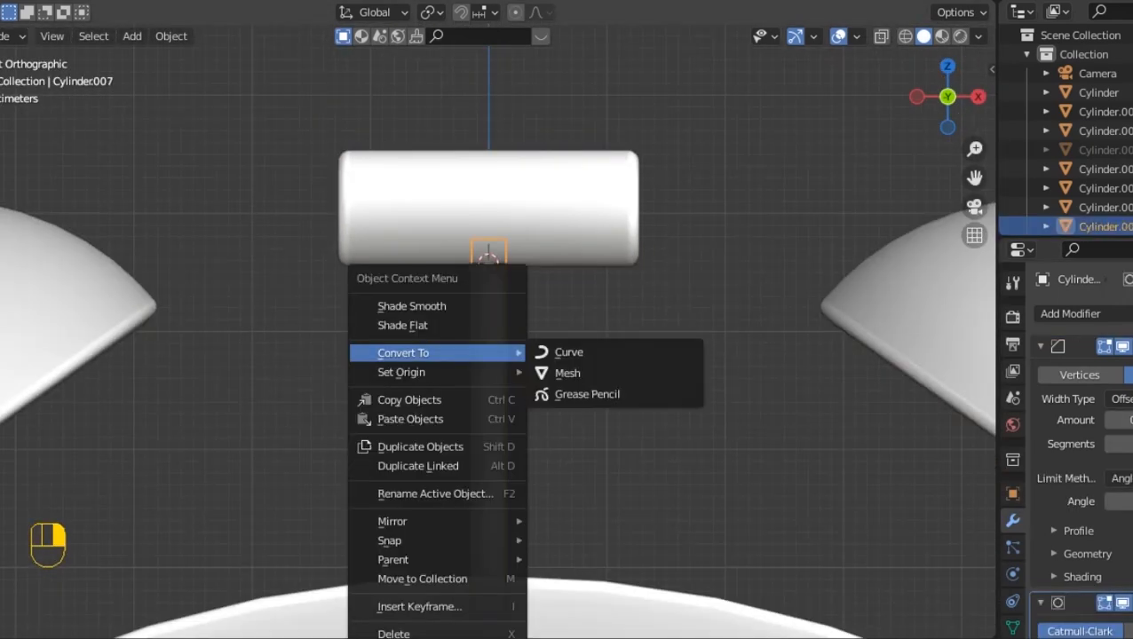
{"action": "left_click", "coordinate": [483, 305]}
{"action": "scroll", "coordinate": [484, 306], "scroll_direction": "down", "scroll_amount": 4}
{"action": "left_click", "coordinate": [561, 362]}
{"action": "scroll", "coordinate": [562, 362], "scroll_direction": "down", "scroll_amount": 7}
{"action": "scroll", "coordinate": [561, 363], "scroll_direction": "up", "scroll_amount": 8}
{"action": "left_click", "coordinate": [491, 269]}
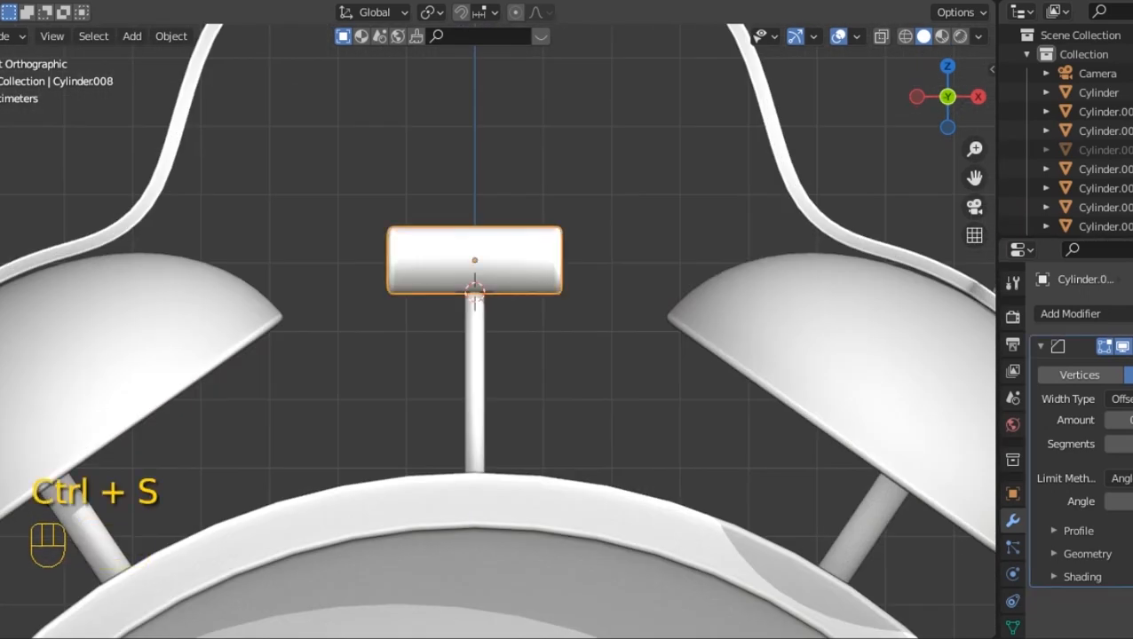
Scale the post's whole mesh down in Edit Mode to make it slimmer.
{"action": "left_click", "coordinate": [477, 355]}
{"action": "key", "text": "q"}
{"action": "key", "text": "Tab"}
{"action": "key", "text": "a"}
{"action": "key", "text": "s"}
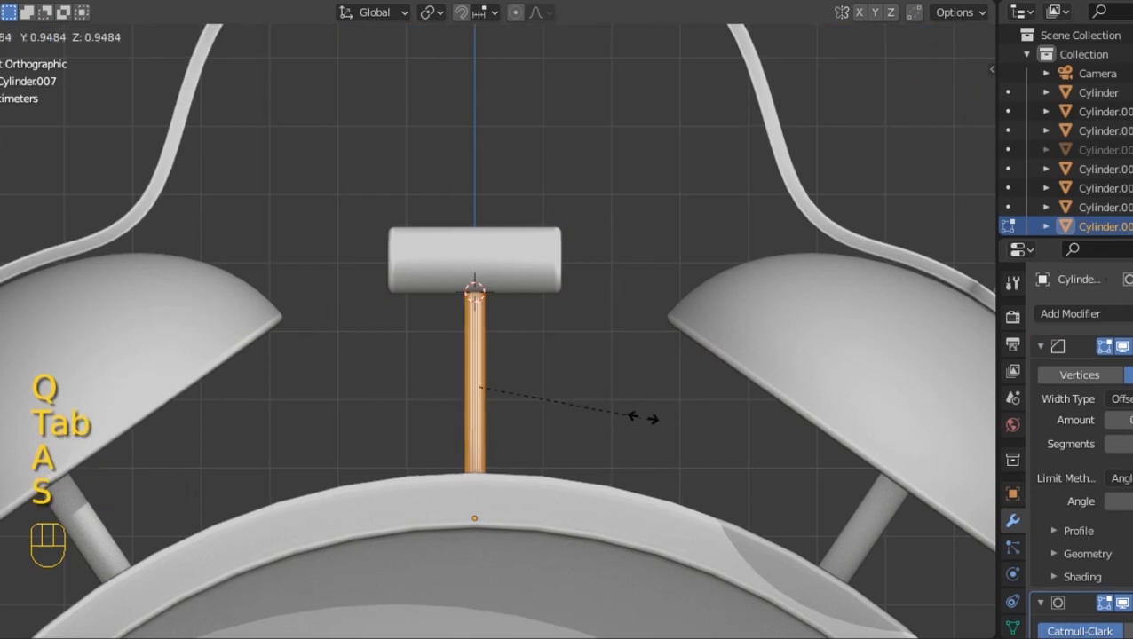
{"action": "left_click", "coordinate": [581, 384]}
{"action": "key", "text": "Tab"}
Extend the slimmer post's top and bottom vertices along Z to meet the hammer head and clock body, and save the file.
{"action": "key", "text": "Tab"}
{"action": "key", "text": "alt+z"}
{"action": "key", "text": "space"}
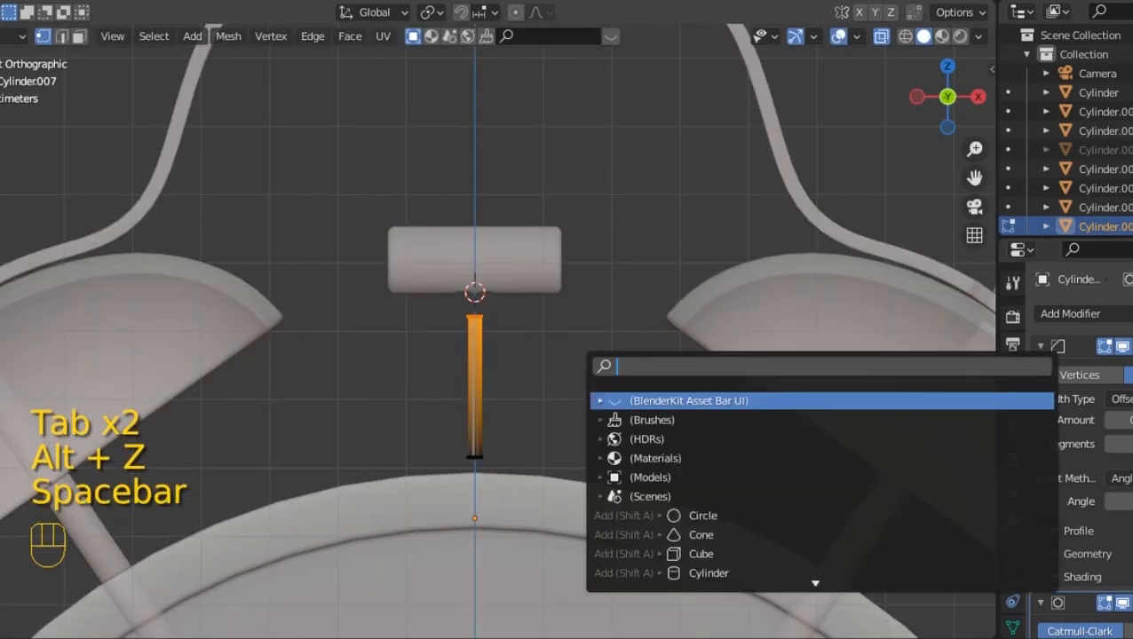
{"action": "key", "text": "g"}
{"action": "key", "text": "z"}
{"action": "key", "text": "Return"}
{"action": "left_click_drag", "start_coordinate": [414, 413], "coordinate": [567, 497]}
{"action": "key", "text": "g"}
{"action": "key", "text": "z"}
{"action": "left_click", "coordinate": [566, 519]}
{"action": "scroll", "coordinate": [566, 520], "scroll_direction": "down", "scroll_amount": 4}
{"action": "key", "text": "Tab"}
{"action": "left_click", "coordinate": [881, 37]}
{"action": "left_click", "coordinate": [835, 151]}
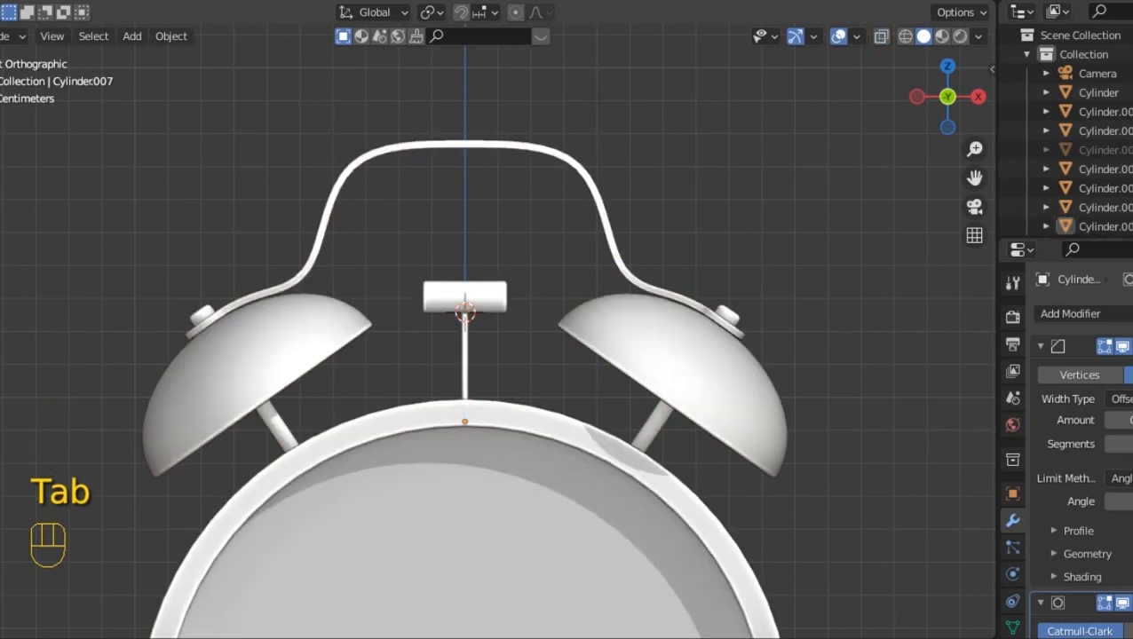
{"action": "scroll", "coordinate": [497, 331], "scroll_direction": "up", "scroll_amount": 4}
{"action": "key", "text": "ctrl+s"}
{"action": "scroll", "coordinate": [497, 330], "scroll_direction": "down", "scroll_amount": 2}
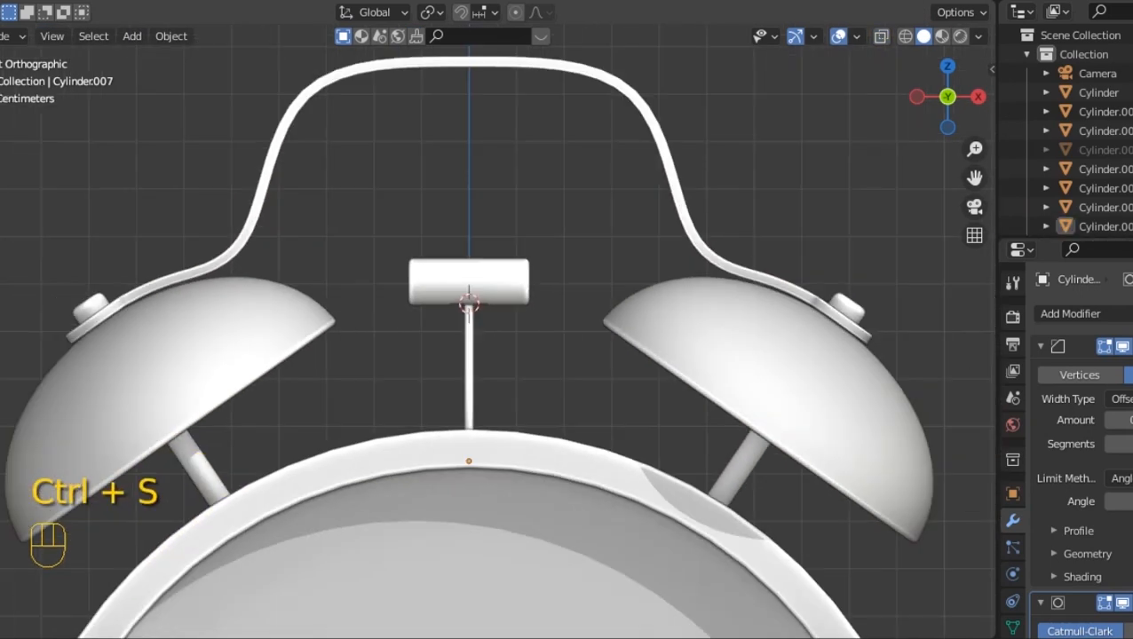
{"action": "left_click", "coordinate": [489, 282]}
{"action": "key", "text": "Tab"}
{"action": "key", "text": "Tab"}
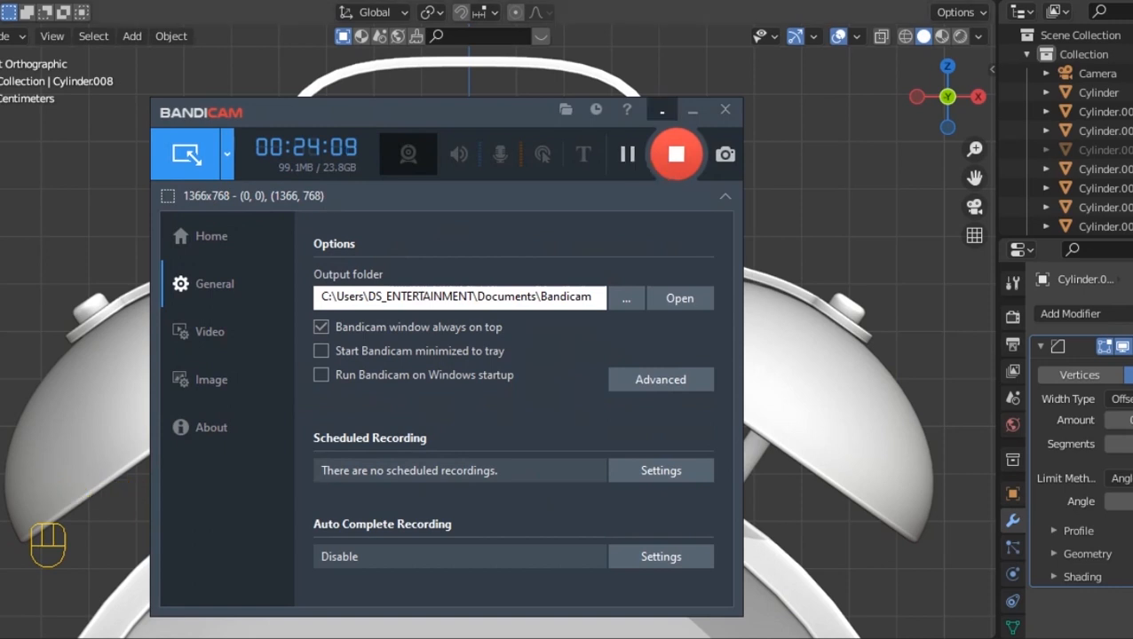
{"action": "left_click", "coordinate": [693, 110]}
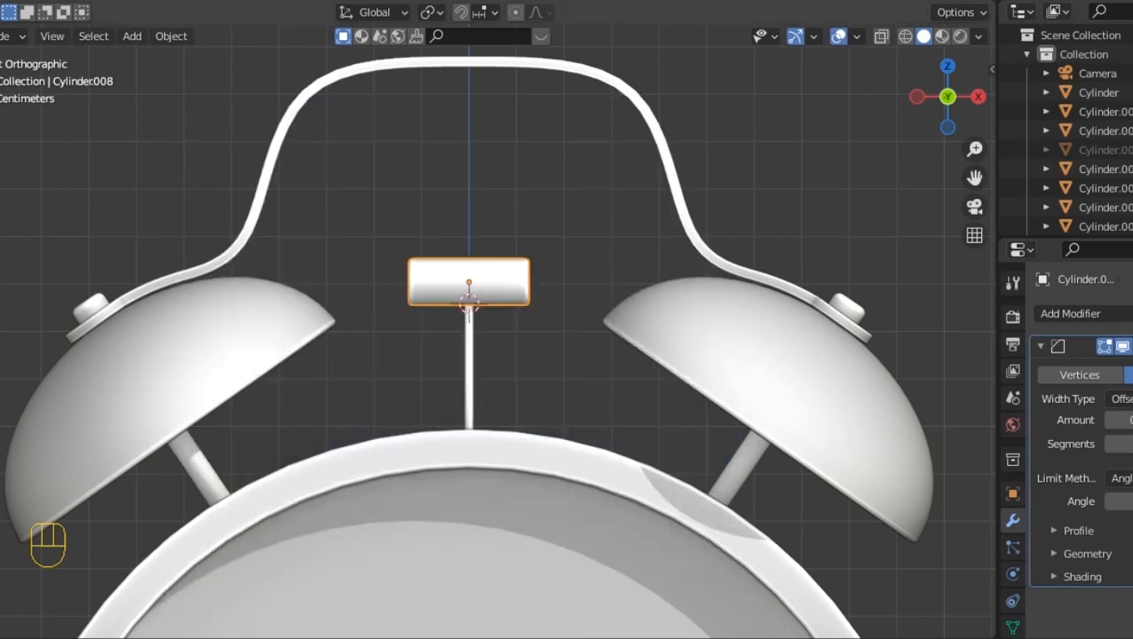
Scale the post's mesh down once more to thin it further.
{"action": "left_click", "coordinate": [469, 366]}
{"action": "key", "text": "Tab"}
{"action": "key", "text": "a"}
{"action": "key", "text": "s"}
{"action": "left_click", "coordinate": [589, 324]}
{"action": "key", "text": "Tab"}
Move the thinned post's top vertices up into the hammer head and its bottom vertices down into the clock rim along Z.
{"action": "key", "text": "Tab"}
{"action": "key", "text": "alt+z"}
{"action": "left_click_drag", "start_coordinate": [375, 275], "coordinate": [497, 343]}
{"action": "key", "text": "g"}
{"action": "key", "text": "z"}
{"action": "left_click", "coordinate": [498, 318]}
{"action": "left_click_drag", "start_coordinate": [428, 365], "coordinate": [506, 444]}
{"action": "key", "text": "g"}
{"action": "key", "text": "z"}
{"action": "left_click", "coordinate": [506, 456]}
{"action": "key", "text": "Tab"}
{"action": "key", "text": "alt+z"}
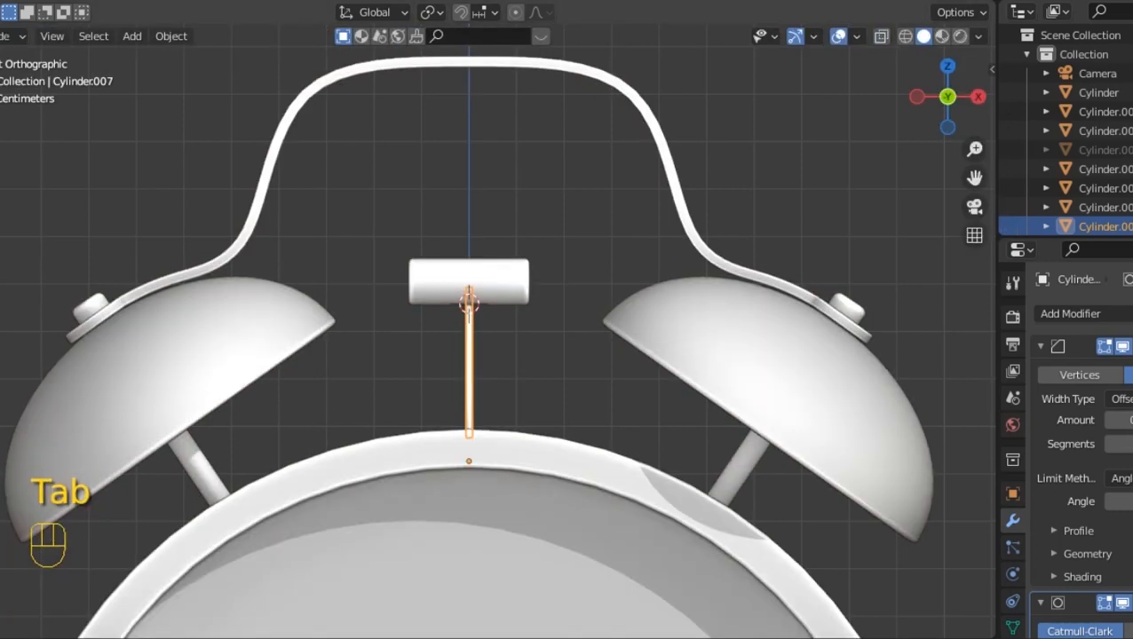
Increase the hammer head's bevel amount and save the file.
{"action": "left_click", "coordinate": [544, 373]}
{"action": "left_click", "coordinate": [496, 288]}
{"action": "scroll", "coordinate": [496, 288], "scroll_direction": "up", "scroll_amount": 6}
{"action": "left_click_drag", "start_coordinate": [1122, 419], "coordinate": [1131, 420], "text": "shift"}
{"action": "scroll", "coordinate": [495, 320], "scroll_direction": "down", "scroll_amount": 8}
{"action": "key", "text": "ctrl+s"}
Scale the beveled hammer head's mesh down in Edit Mode to a smaller size.
{"action": "key", "text": "Tab"}
{"action": "scroll", "coordinate": [495, 320], "scroll_direction": "up", "scroll_amount": 6}
{"action": "key", "text": "a"}
{"action": "key", "text": "s"}
{"action": "left_click", "coordinate": [632, 248]}
{"action": "key", "text": "Tab"}
{"action": "scroll", "coordinate": [497, 342], "scroll_direction": "down", "scroll_amount": 4}
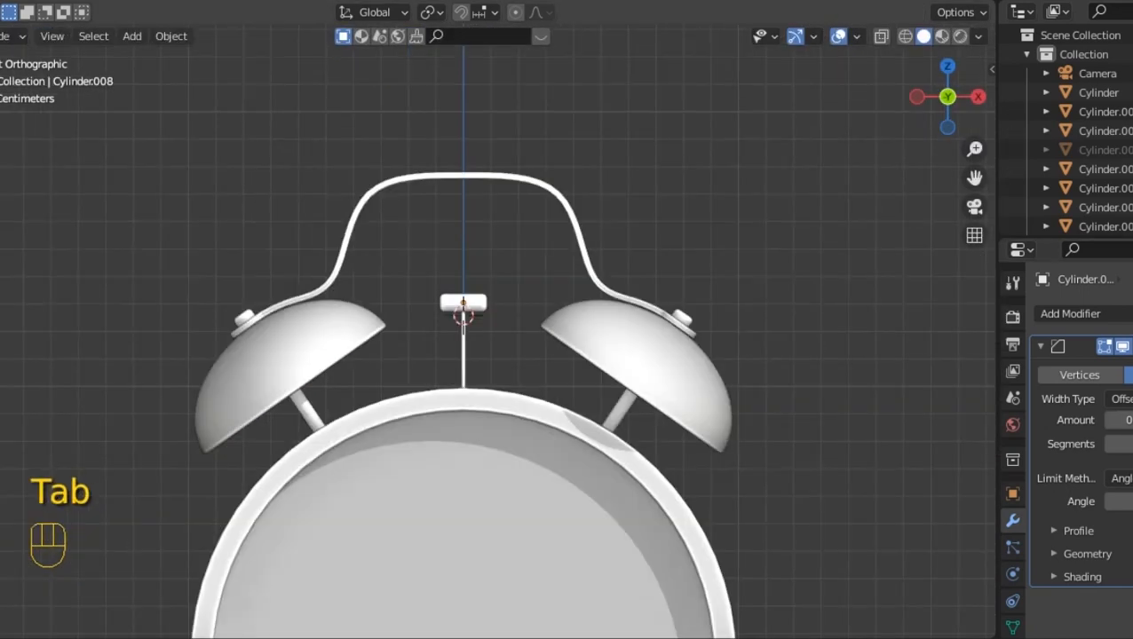
Select the clock body's front dial face in Edit Mode and snap the 3D cursor to its center.
{"action": "scroll", "coordinate": [497, 341], "scroll_direction": "down", "scroll_amount": 3}
{"action": "scroll", "coordinate": [497, 342], "scroll_direction": "up", "scroll_amount": 2}
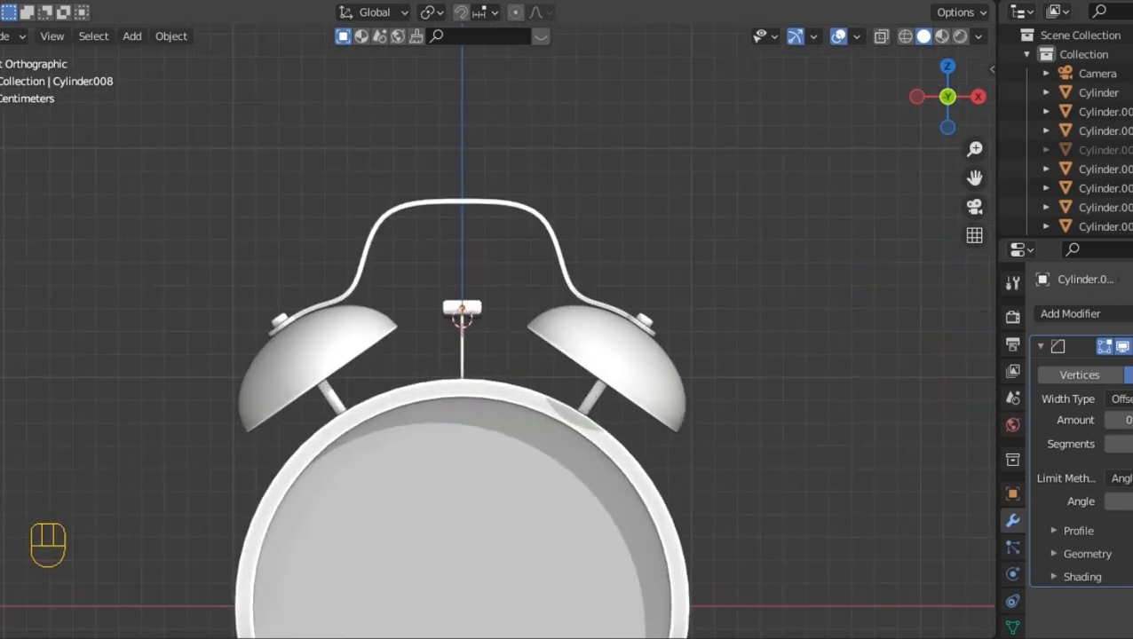
{"action": "scroll", "coordinate": [497, 342], "scroll_direction": "down", "scroll_amount": 4}
{"action": "left_click", "coordinate": [534, 389]}
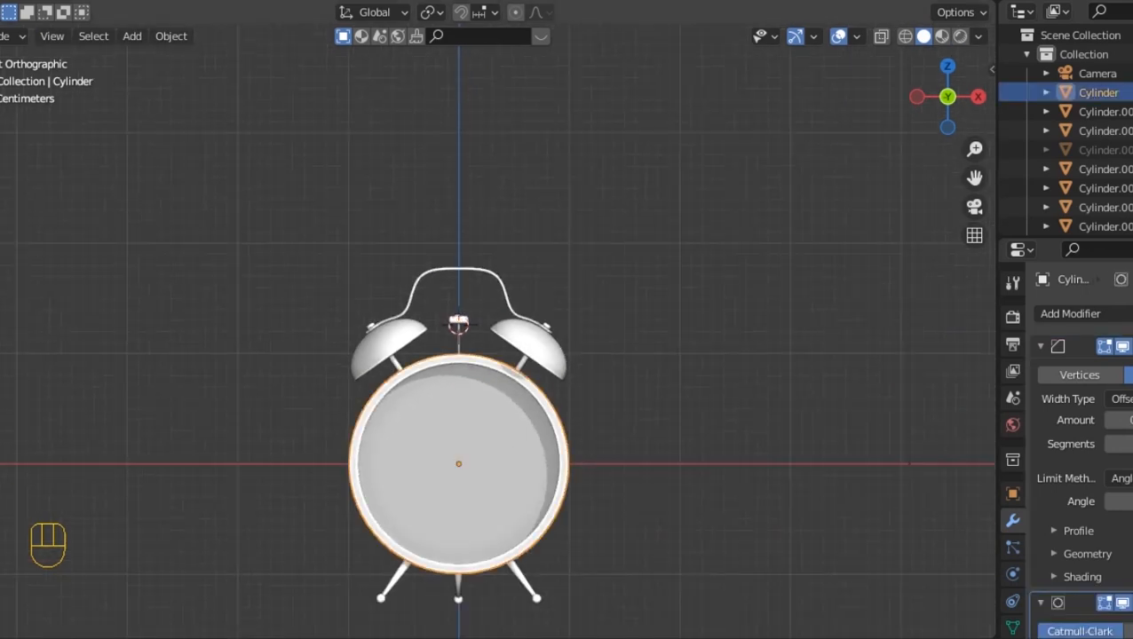
{"action": "key", "text": "Tab"}
{"action": "left_click", "coordinate": [470, 444]}
{"action": "key", "text": "shift+s"}
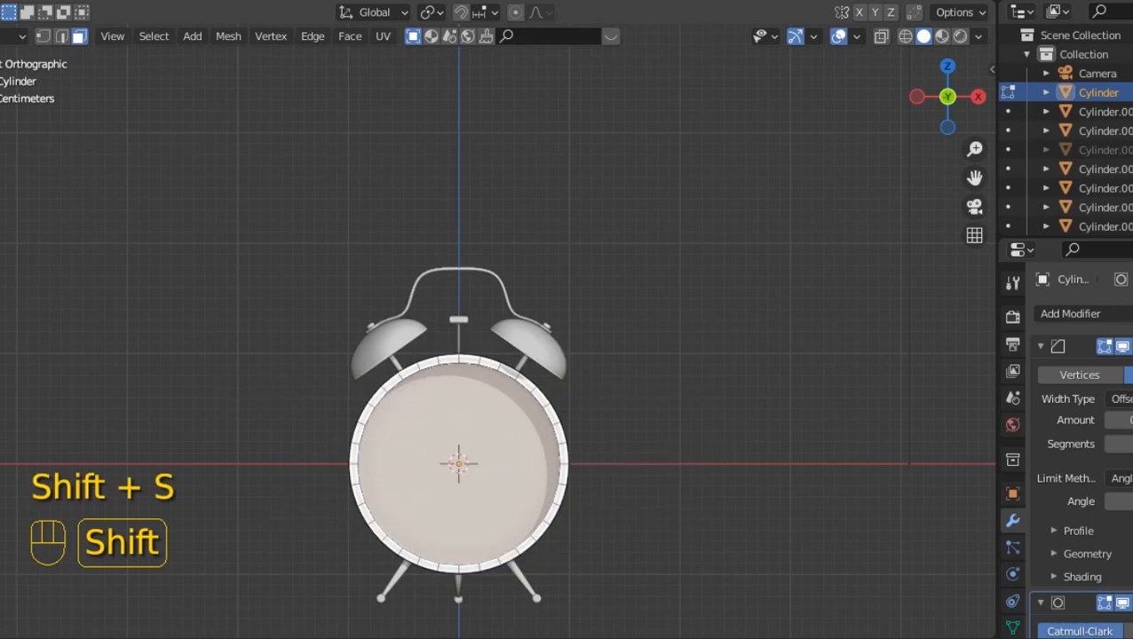
{"action": "key", "text": "shift+a"}
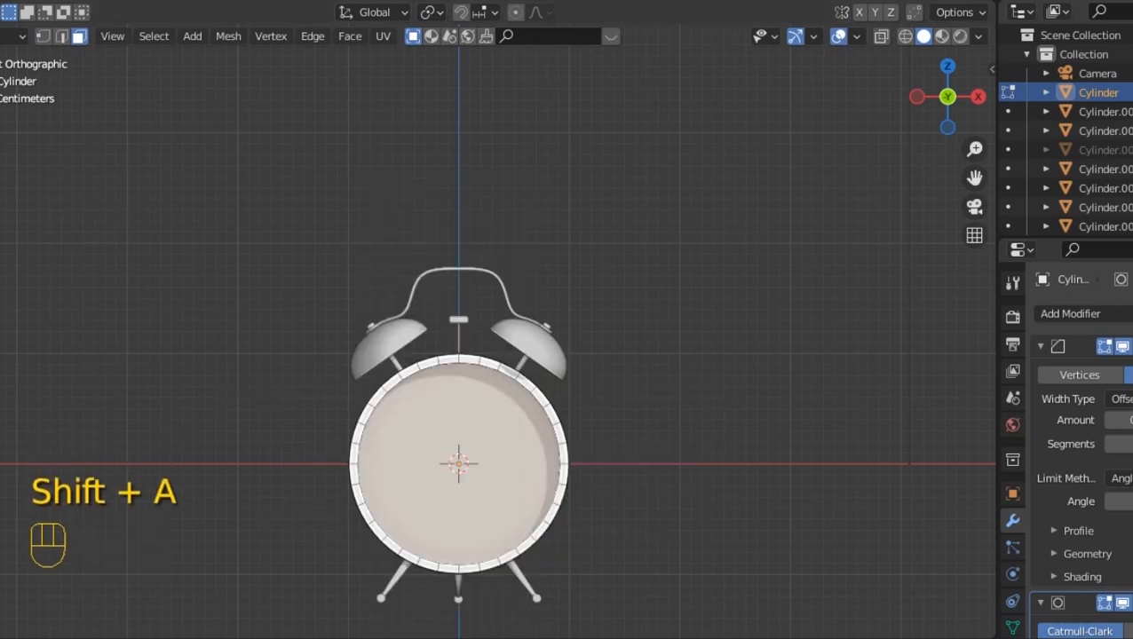
{"action": "left_click_drag", "start_coordinate": [974, 177], "coordinate": [983, 95]}
{"action": "left_click", "coordinate": [666, 266]}
Add a 32-vertex circle of 1 m radius at the 3D cursor and rotate it 90° to face the front.
{"action": "key", "text": "shift+a"}
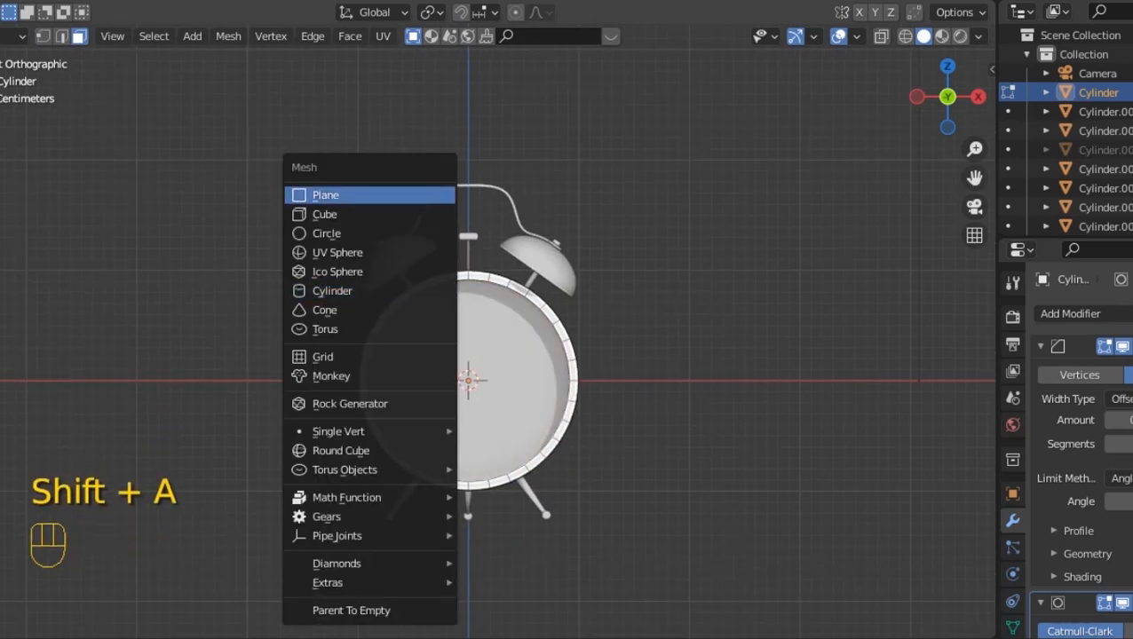
{"action": "left_click", "coordinate": [321, 233]}
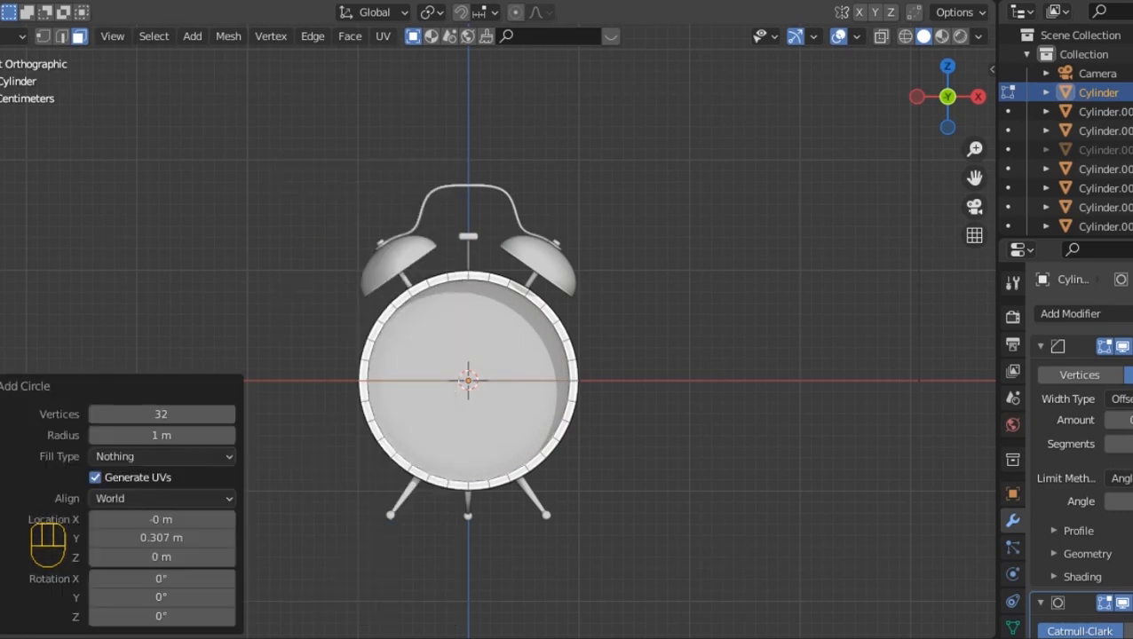
{"action": "key", "text": "KP_3"}
{"action": "key", "text": "r"}
{"action": "key", "text": "KP_1"}
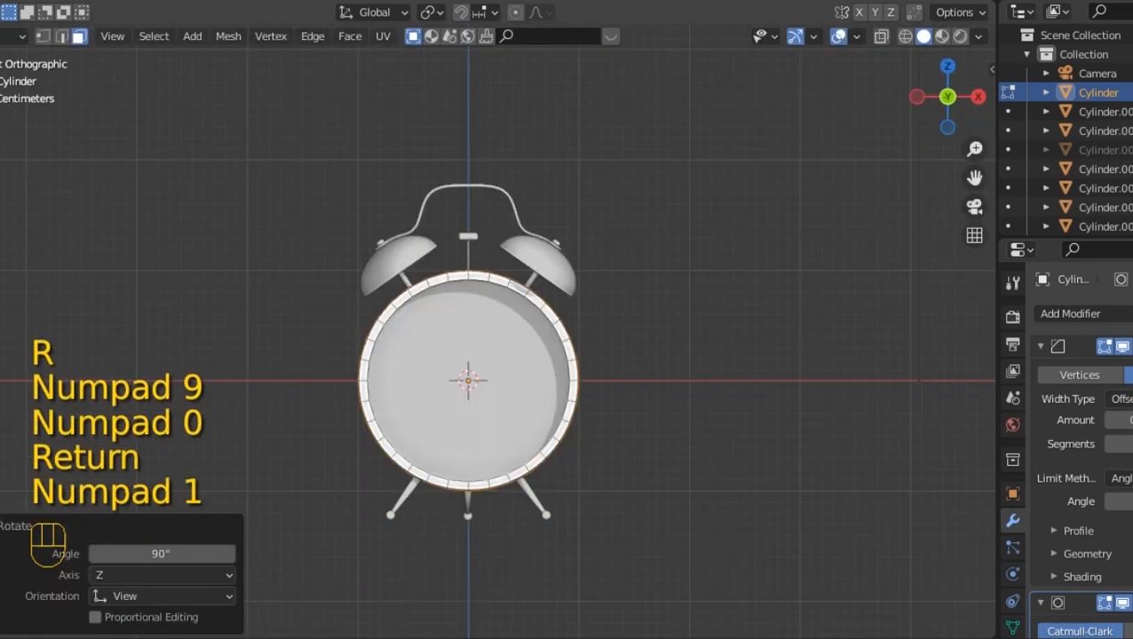
Separate the circle from the clock body into its own object and select it in Object Mode.
{"action": "key", "text": "p"}
{"action": "left_click", "coordinate": [721, 265]}
{"action": "key", "text": "Tab"}
{"action": "scroll", "coordinate": [721, 265], "scroll_direction": "up", "scroll_amount": 4}
{"action": "left_click", "coordinate": [632, 321]}
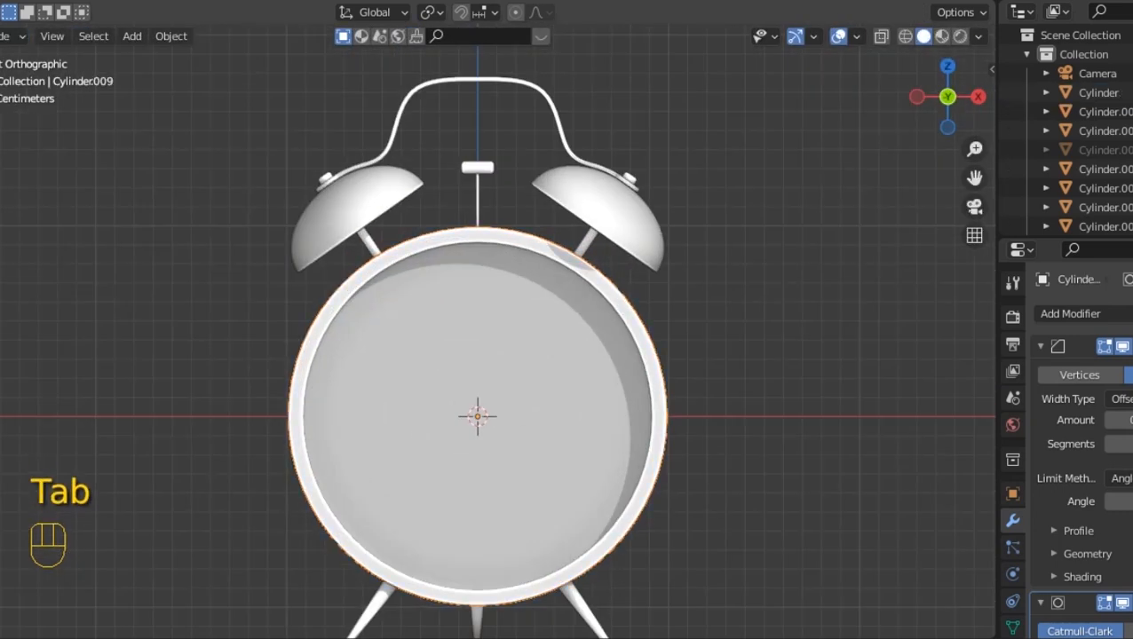
Scale the circle down to 0.195, then shrink it further around the dial's center.
{"action": "key", "text": "s"}
{"action": "left_click", "coordinate": [553, 416]}
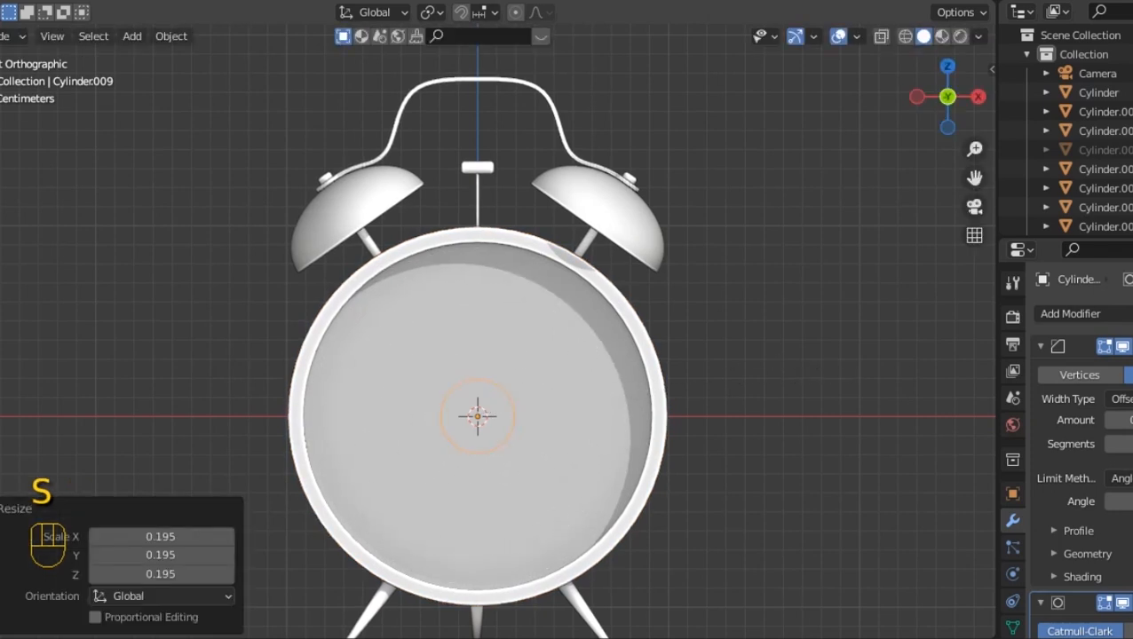
{"action": "scroll", "coordinate": [454, 330], "scroll_direction": "up", "scroll_amount": 4}
{"action": "key", "text": "KP_Decimal"}
{"action": "key", "text": "s"}
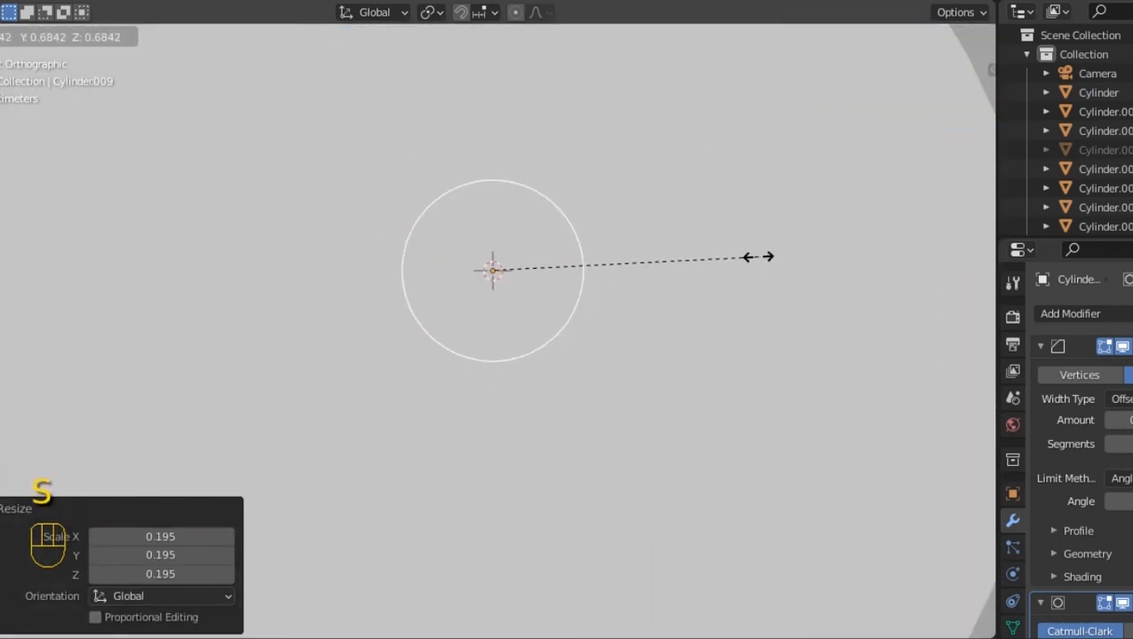
{"action": "left_click", "coordinate": [759, 256]}
Fill the circle with a face in Edit Mode and move it along the Y axis toward the dial.
{"action": "key", "text": "Tab"}
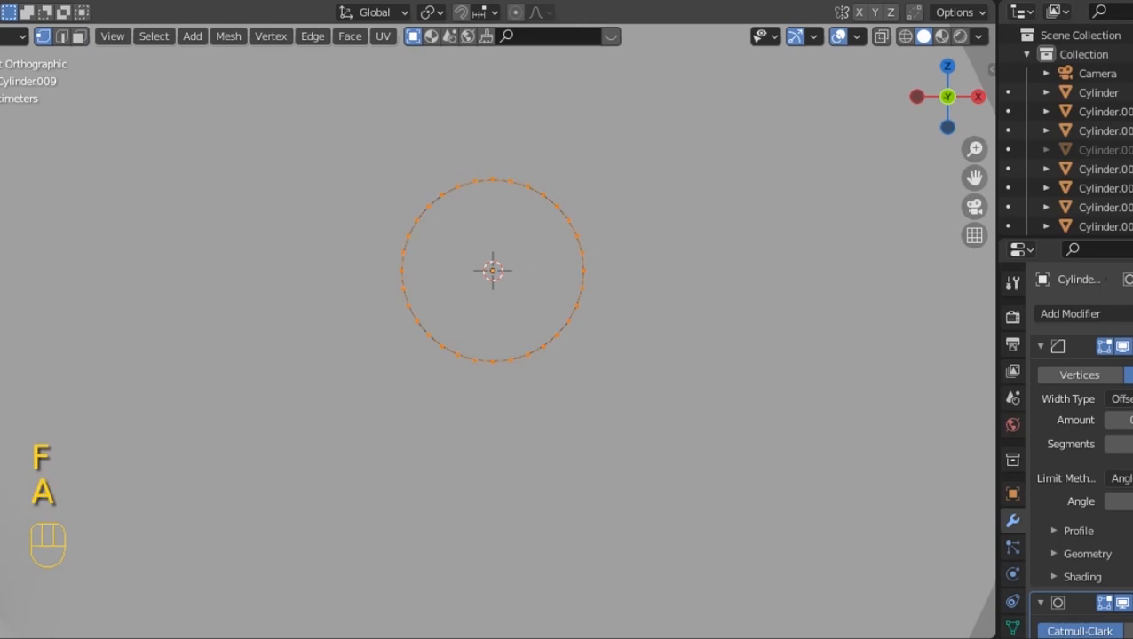
{"action": "key", "text": "f"}
{"action": "middle_click_drag", "start_coordinate": [497, 355], "coordinate": [550, 337]}
{"action": "key", "text": "g"}
{"action": "key", "text": "y"}
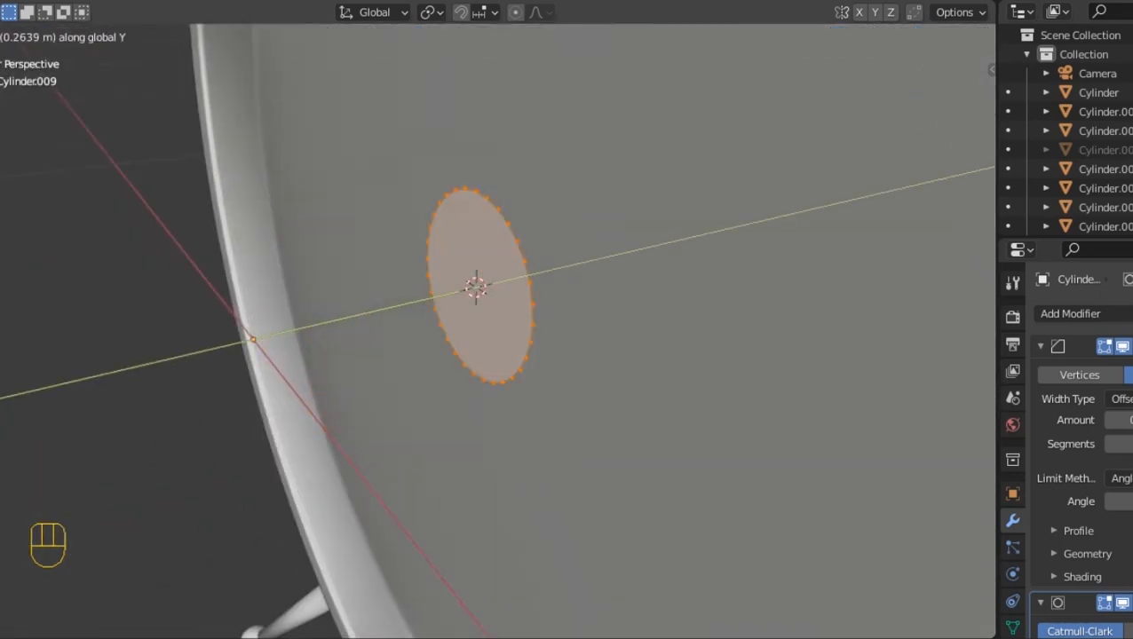
{"action": "key", "text": "Return"}
Extrude the filled circle along the Y axis into a disc and return to Object Mode.
{"action": "key", "text": "e"}
{"action": "key", "text": "y"}
{"action": "key", "text": "Return"}
{"action": "key", "text": "KP_1"}
{"action": "key", "text": "Tab"}
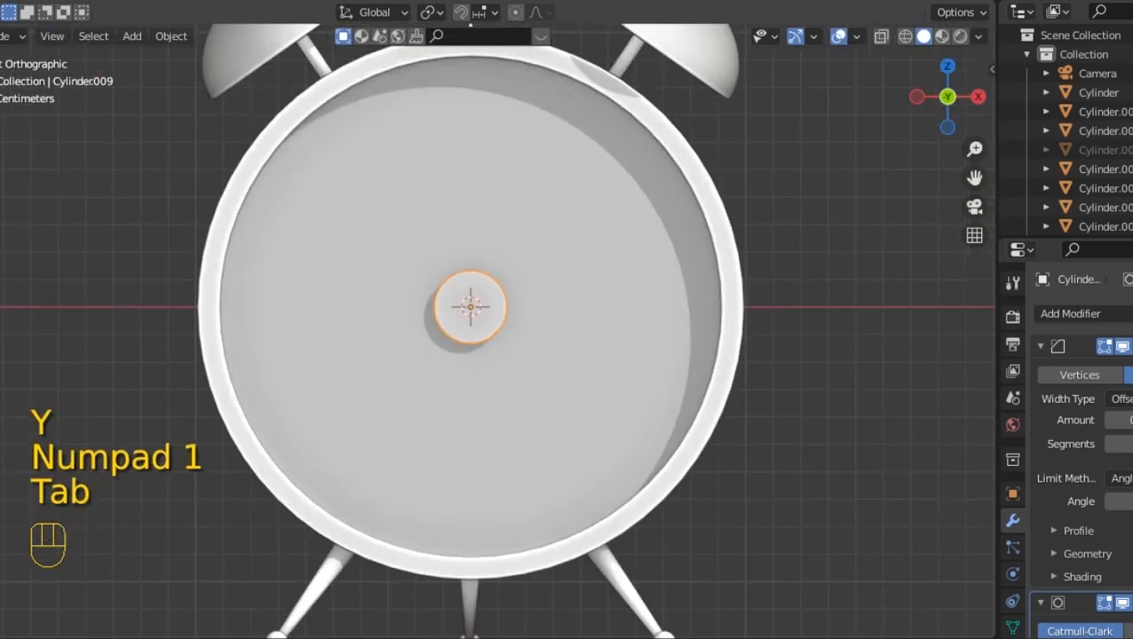
Scale the whole disc mesh down in Edit Mode to make the center part smaller.
{"action": "key", "text": "Tab"}
{"action": "scroll", "coordinate": [497, 329], "scroll_direction": "up", "scroll_amount": 4}
{"action": "key", "text": "a"}
{"action": "key", "text": "s"}
{"action": "left_click", "coordinate": [799, 235]}
{"action": "scroll", "coordinate": [497, 328], "scroll_direction": "down", "scroll_amount": 4}
{"action": "scroll", "coordinate": [497, 328], "scroll_direction": "up", "scroll_amount": 4}
{"action": "middle_click_drag", "start_coordinate": [497, 329], "coordinate": [577, 284]}
{"action": "key", "text": "Tab"}
{"action": "key", "text": "a"}
{"action": "key", "text": "Tab"}
{"action": "key", "text": "Tab"}
{"action": "left_click", "coordinate": [474, 282]}
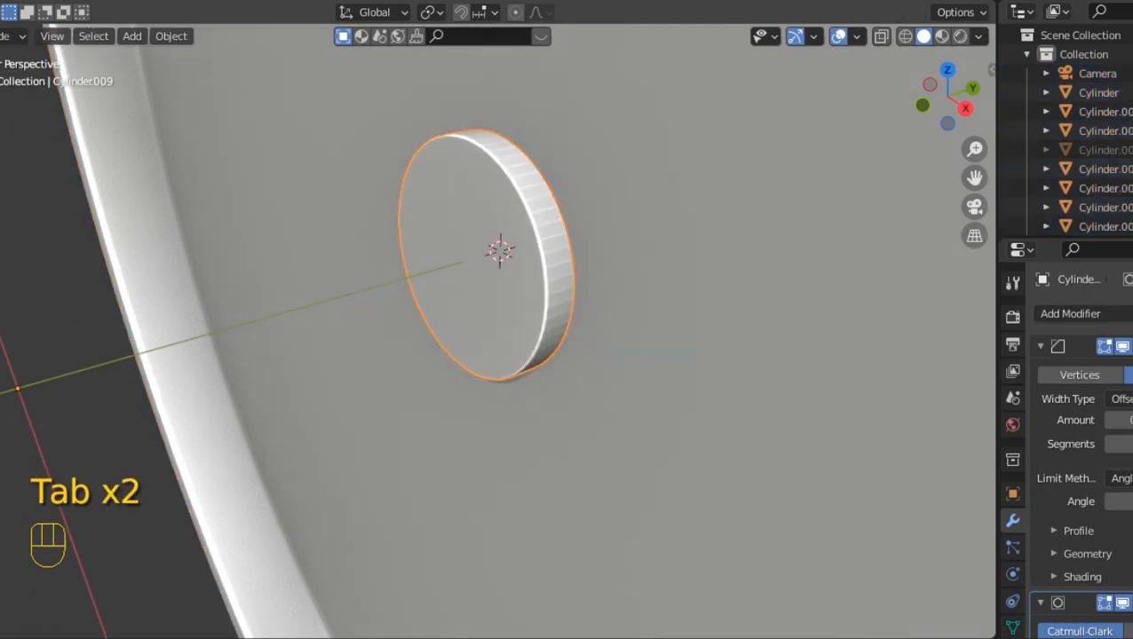
{"action": "key", "text": "a"}
{"action": "key", "text": "s"}
{"action": "right_click", "coordinate": [473, 282]}
{"action": "left_click", "coordinate": [474, 282]}
Select the whole disc mesh in Edit Mode and move it 0.008993 m along Y toward the dial.
{"action": "key", "text": "Tab"}
{"action": "key", "text": "a"}
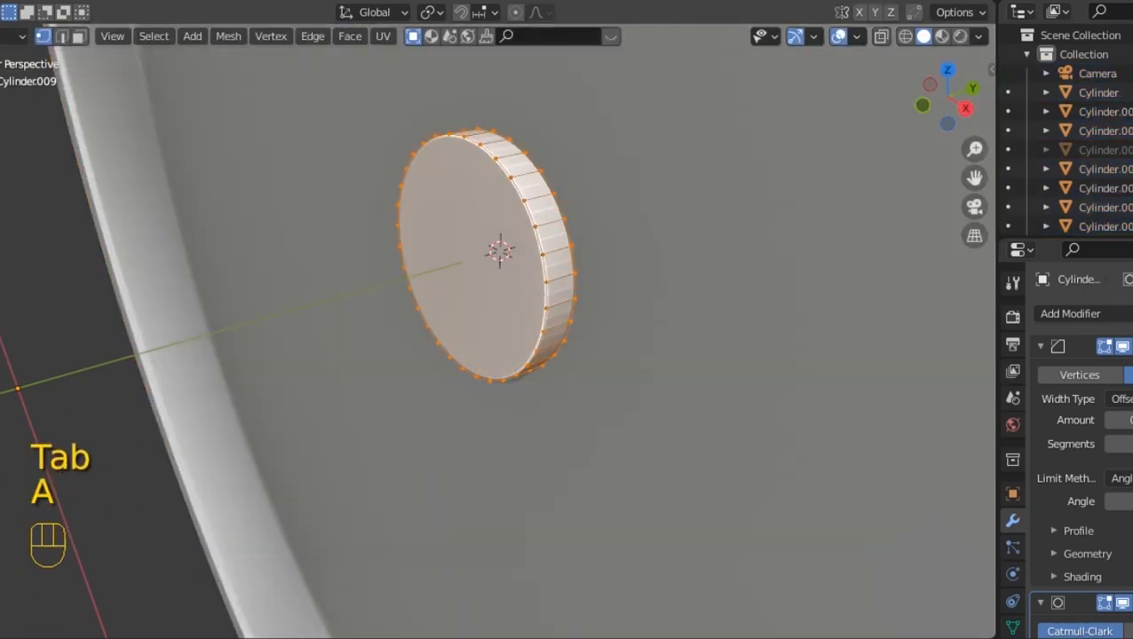
{"action": "key", "text": "g"}
{"action": "key", "text": "y"}
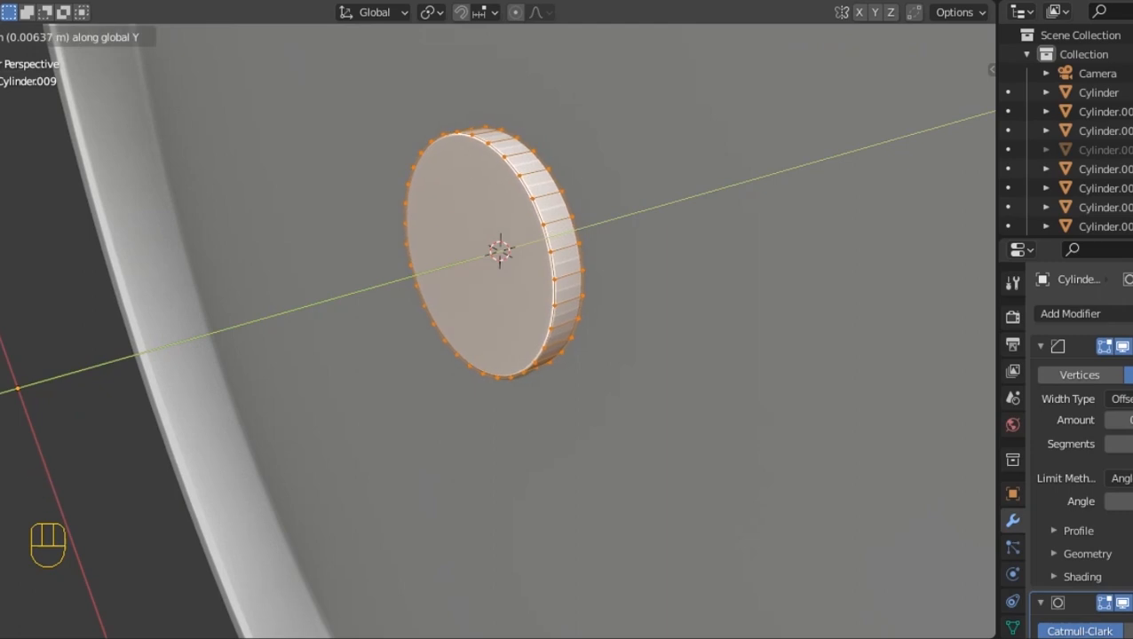
{"action": "left_click", "coordinate": [473, 282]}
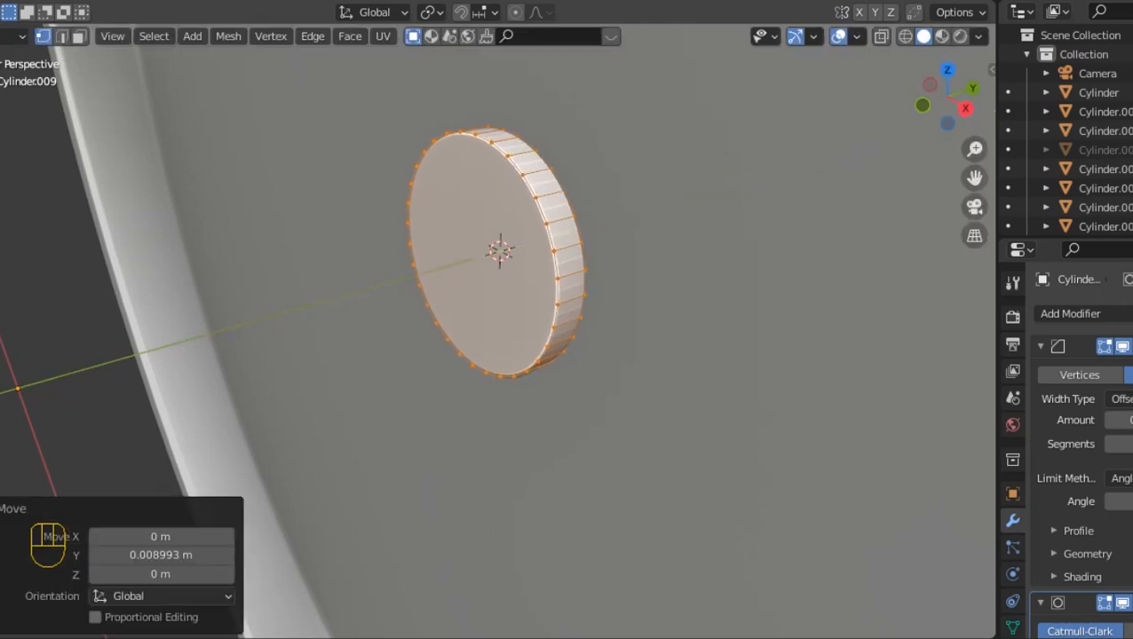
Select only the disc's front face and move it along Y to adjust the disc's thickness.
{"action": "key", "text": "alt+a"}
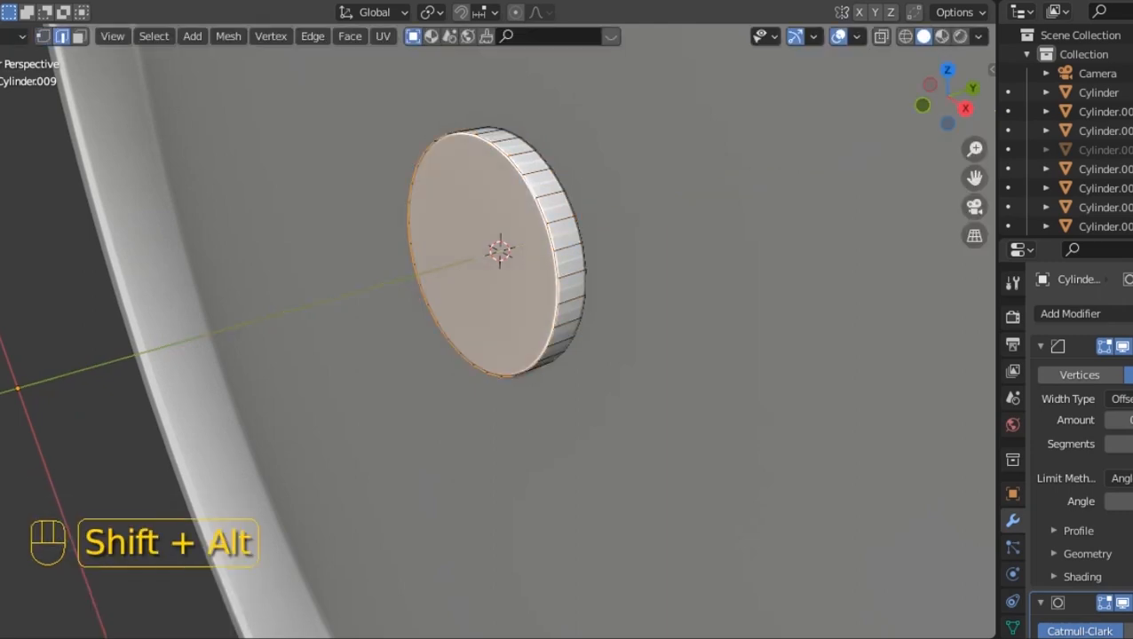
{"action": "scroll", "coordinate": [1079, 443], "scroll_direction": "down", "scroll_amount": 2}
{"action": "scroll", "coordinate": [1078, 444], "scroll_direction": "up", "scroll_amount": 2}
{"action": "key", "text": "g"}
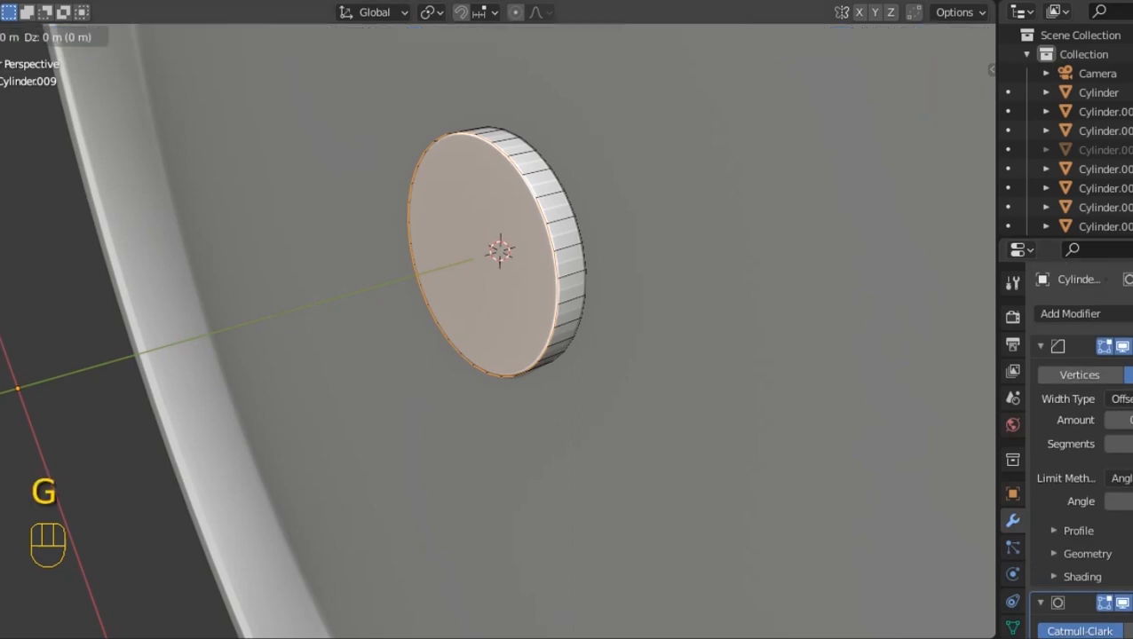
{"action": "key", "text": "y"}
{"action": "left_click", "coordinate": [474, 282]}
{"action": "key", "text": "KP_1"}
{"action": "key", "text": "Tab"}
Duplicate the disc's front face in Edit Mode and scale the copy to 0.548.
{"action": "scroll", "coordinate": [455, 332], "scroll_direction": "up", "scroll_amount": 2}
{"action": "scroll", "coordinate": [455, 333], "scroll_direction": "down", "scroll_amount": 7}
{"action": "key", "text": "Tab"}
{"action": "scroll", "coordinate": [455, 333], "scroll_direction": "down", "scroll_amount": 6}
{"action": "scroll", "coordinate": [456, 333], "scroll_direction": "up", "scroll_amount": 12}
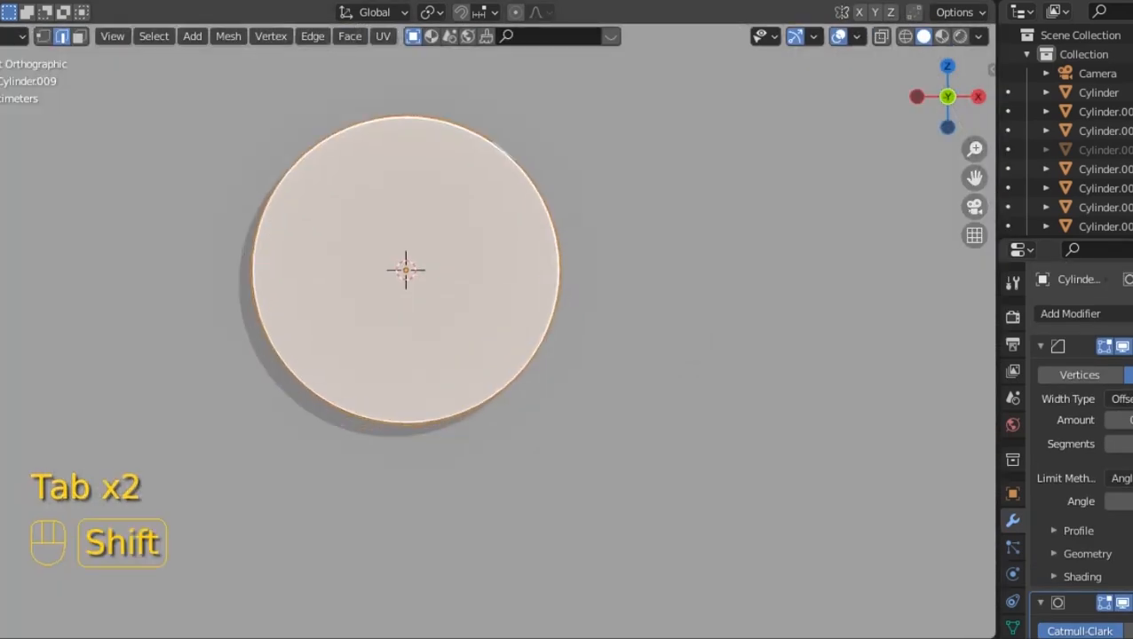
{"action": "key", "text": "shift+d"}
{"action": "left_click", "coordinate": [721, 241]}
{"action": "key", "text": "s"}
{"action": "left_click", "coordinate": [581, 247]}
Move the duplicated face -0.014783 m along Y and extrude it along its normal into a smaller raised disc.
{"action": "left_click_drag", "start_coordinate": [947, 89], "coordinate": [830, 128]}
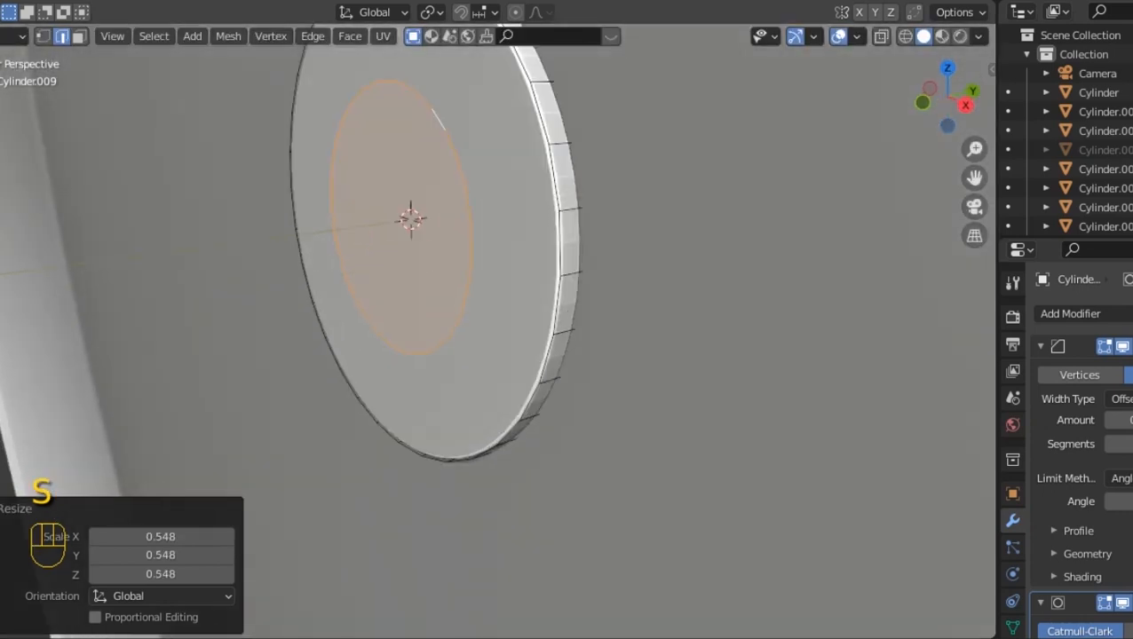
{"action": "key", "text": "g"}
{"action": "key", "text": "y"}
{"action": "key", "text": "Return"}
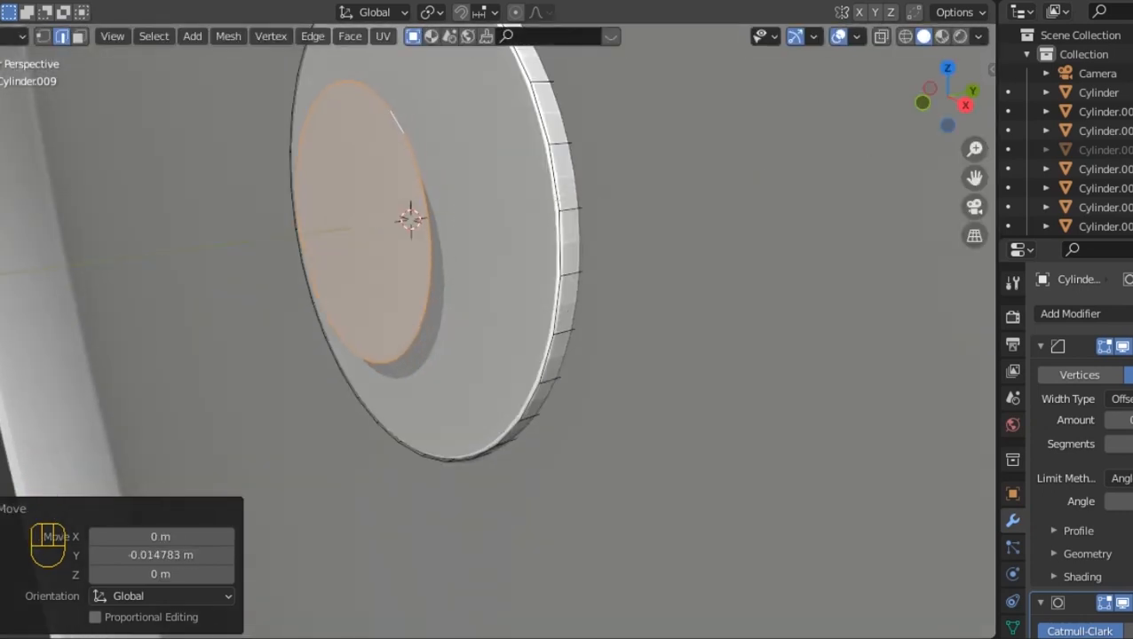
{"action": "key", "text": "e"}
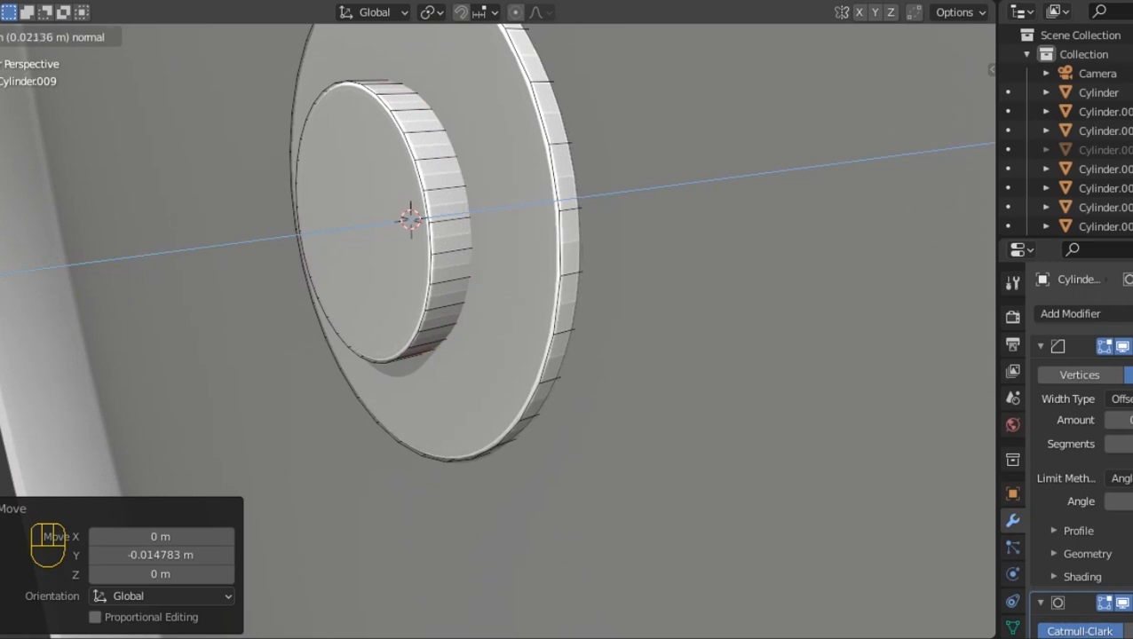
{"action": "left_click", "coordinate": [843, 267]}
Return to Object Mode in front view and save the file.
{"action": "key", "text": "KP_1"}
{"action": "key", "text": "Tab"}
{"action": "left_click", "coordinate": [843, 266]}
{"action": "scroll", "coordinate": [843, 267], "scroll_direction": "up", "scroll_amount": 5}
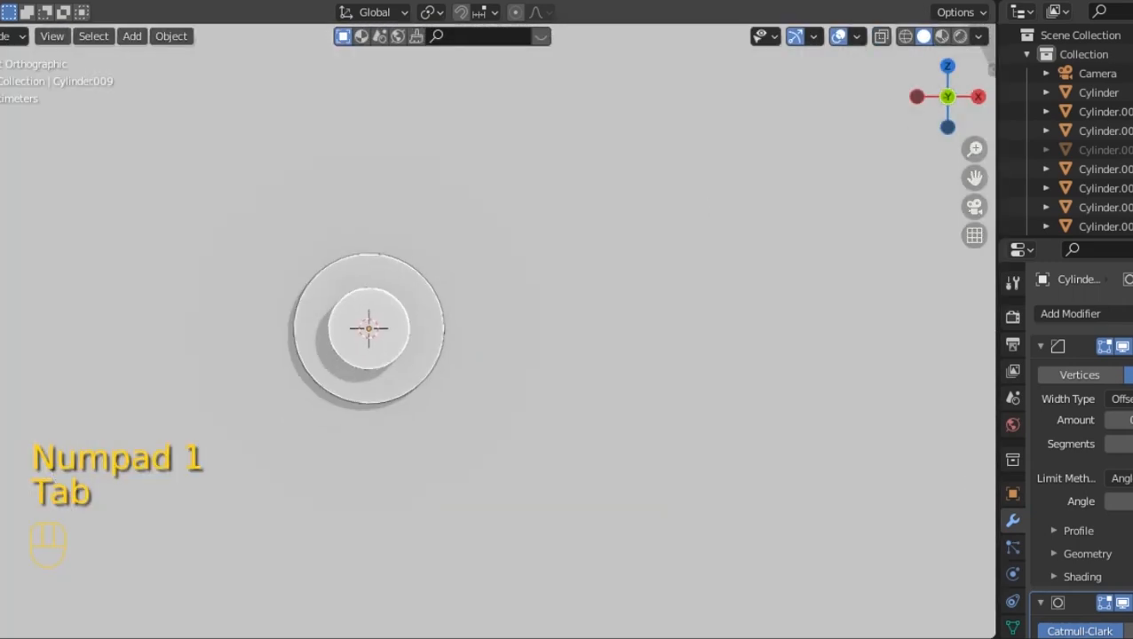
{"action": "key", "text": "ctrl+s"}
Select the clock's middle leg and enable Auto Smooth for its normals.
{"action": "scroll", "coordinate": [497, 337], "scroll_direction": "down", "scroll_amount": 8}
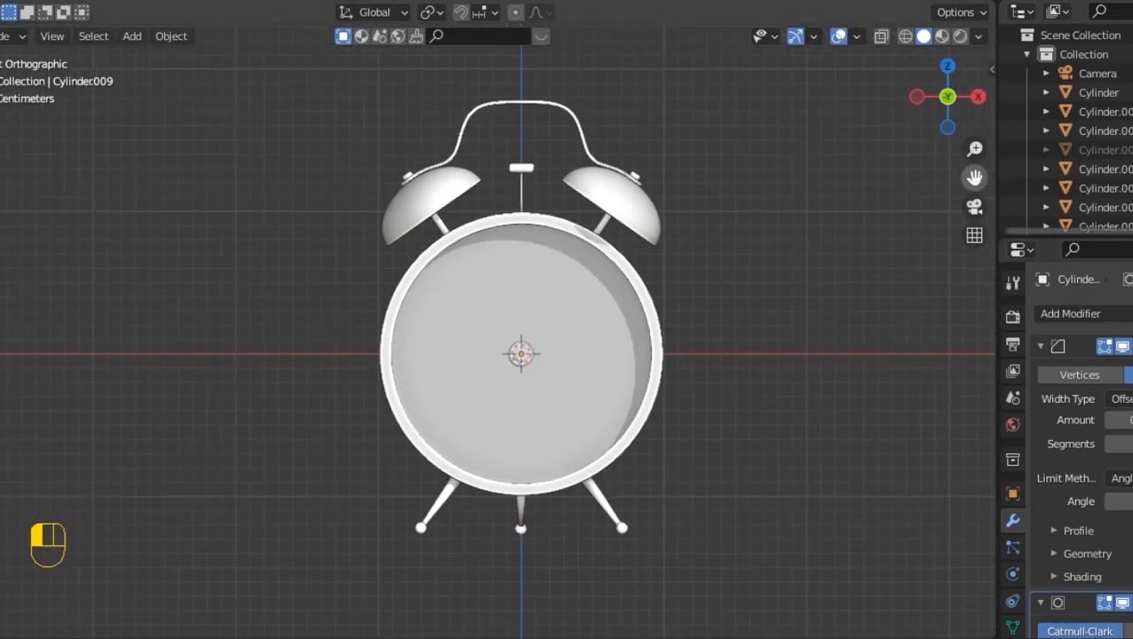
{"action": "left_click_drag", "start_coordinate": [974, 177], "coordinate": [974, 183]}
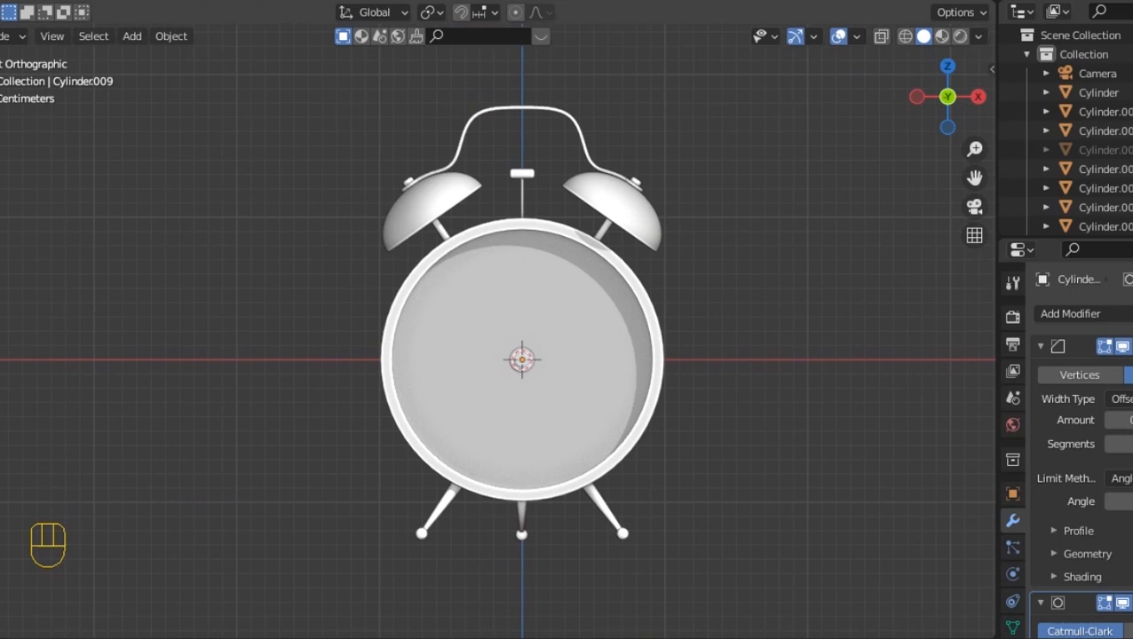
{"action": "scroll", "coordinate": [497, 338], "scroll_direction": "up", "scroll_amount": 1}
{"action": "left_click", "coordinate": [534, 552]}
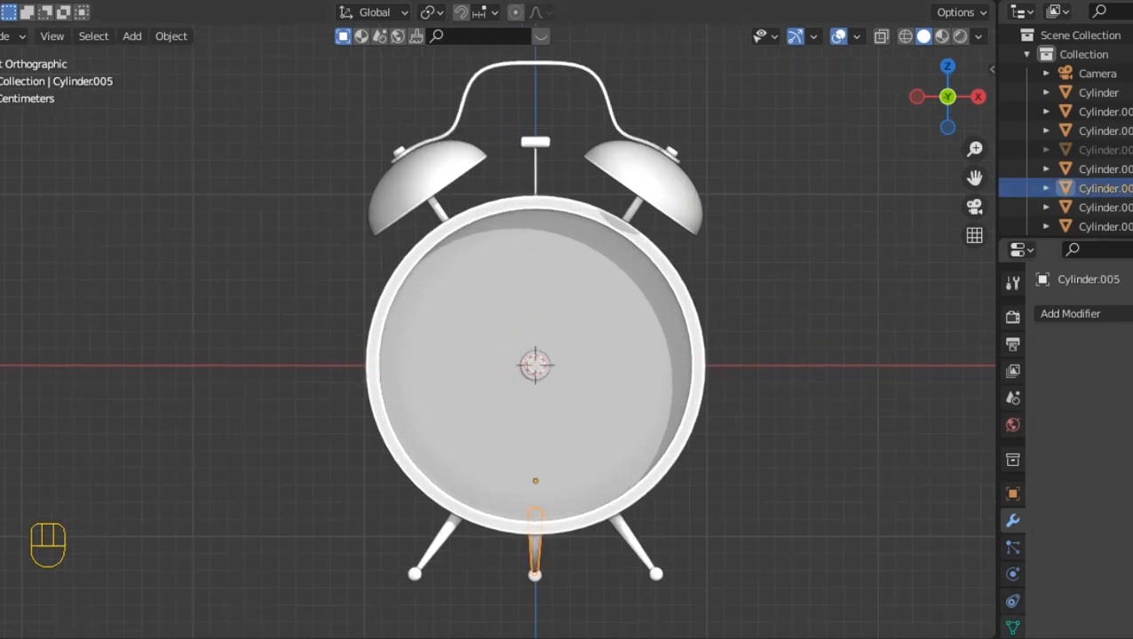
{"action": "left_click", "coordinate": [1013, 626]}
{"action": "left_click", "coordinate": [1109, 506]}
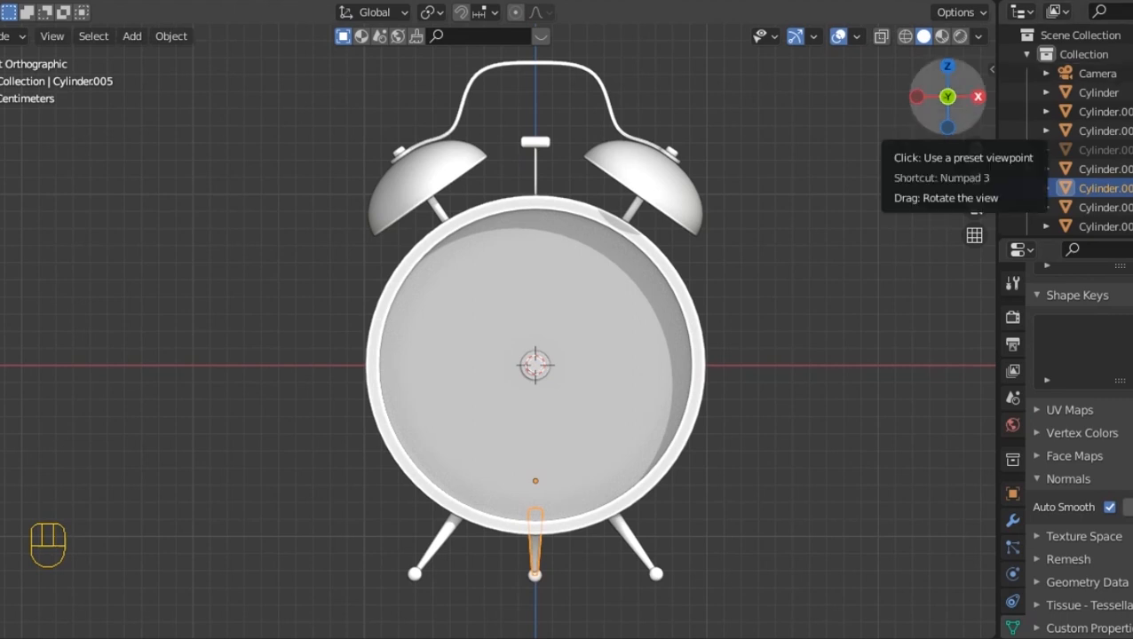
{"action": "left_click", "coordinate": [662, 172]}
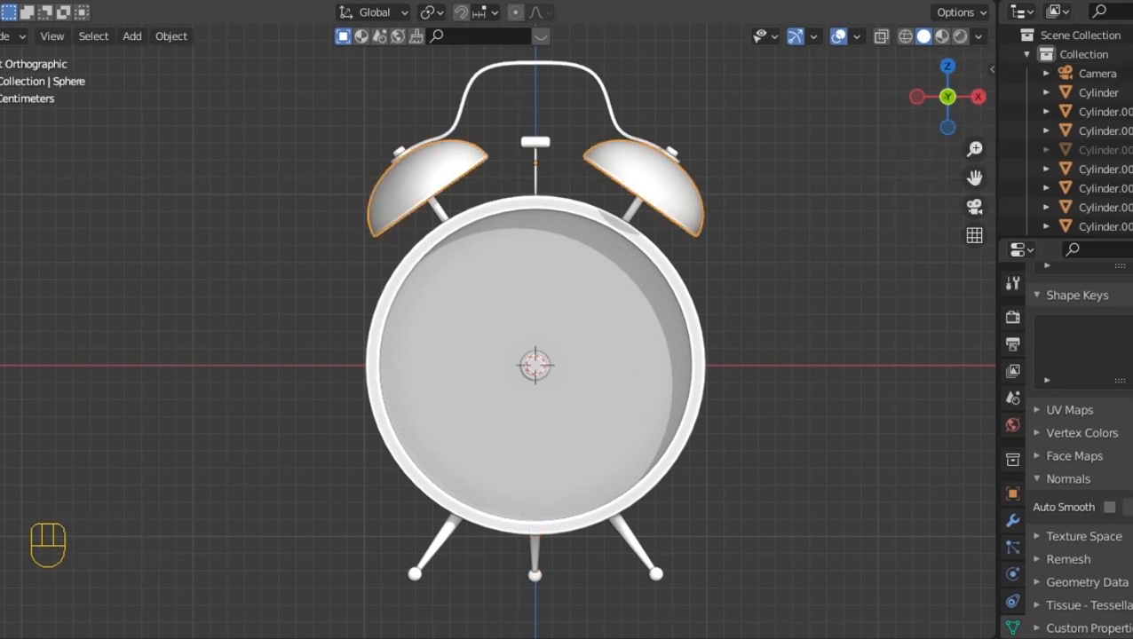
{"action": "scroll", "coordinate": [533, 355], "scroll_direction": "down", "scroll_amount": 2}
{"action": "left_click_drag", "start_coordinate": [947, 97], "coordinate": [1123, 106]}
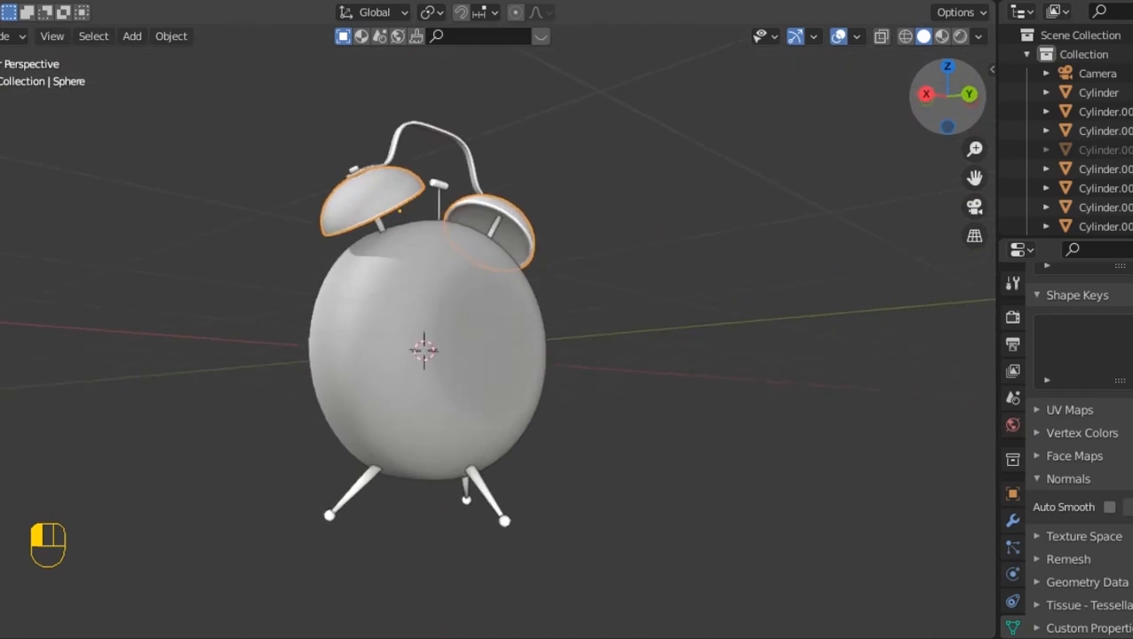
{"action": "key", "text": "KP_1"}
{"action": "scroll", "coordinate": [533, 355], "scroll_direction": "up", "scroll_amount": 6}
{"action": "scroll", "coordinate": [381, 267], "scroll_direction": "down", "scroll_amount": 2}
{"action": "key", "text": "shift+a"}
{"action": "mouse_move", "coordinate": [361, 392]}
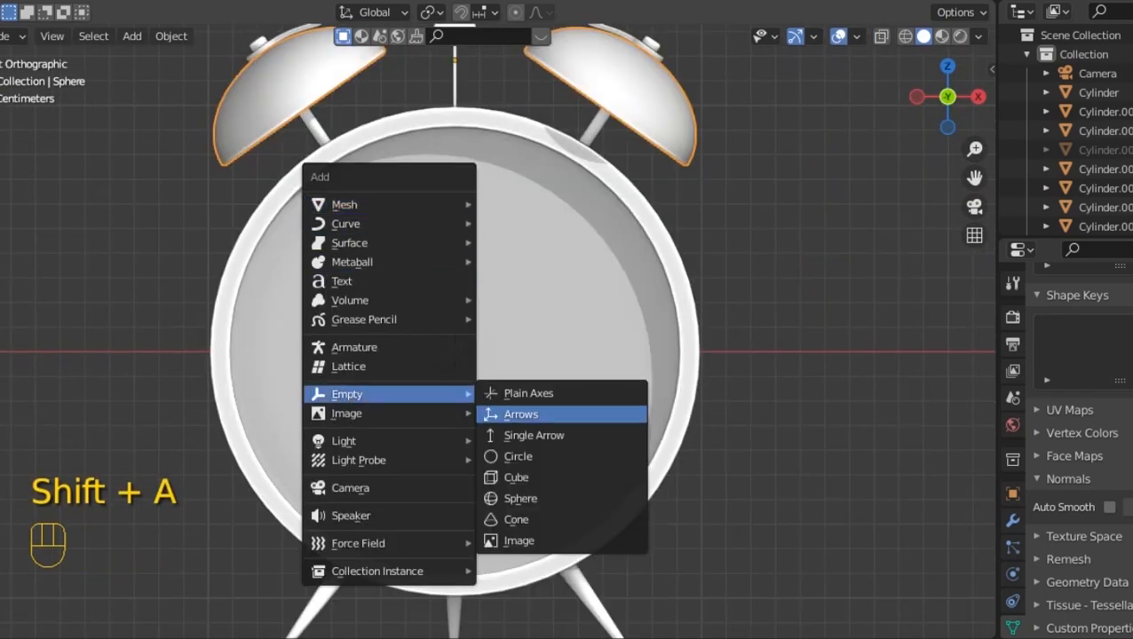
{"action": "left_click", "coordinate": [597, 414]}
{"action": "key", "text": "x"}
{"action": "left_click", "coordinate": [550, 387]}
Add a Plain Axes empty at the 3D cursor in the dial's center and turn on X-ray display.
{"action": "key", "text": "shift+a"}
{"action": "mouse_move", "coordinate": [479, 352]}
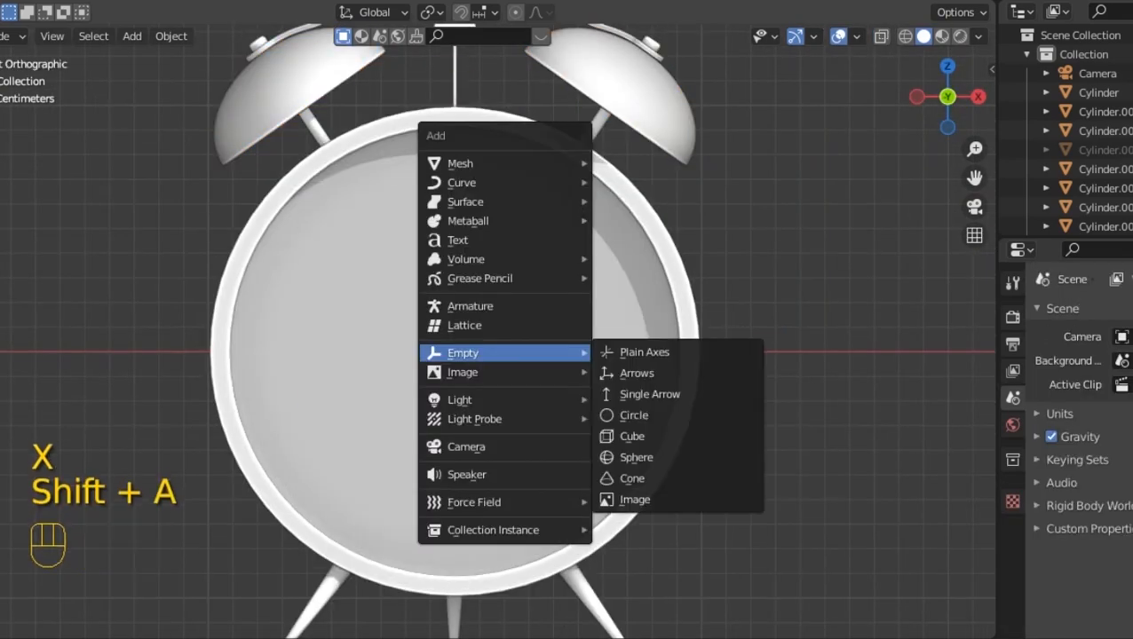
{"action": "left_click", "coordinate": [644, 352]}
{"action": "key", "text": "alt+z"}
{"action": "key", "text": "alt+z"}
{"action": "key", "text": "alt+z"}
Add a 2 m cube at the dial's center and scale it down to 0.077.
{"action": "key", "text": "shift+a"}
{"action": "mouse_move", "coordinate": [524, 162]}
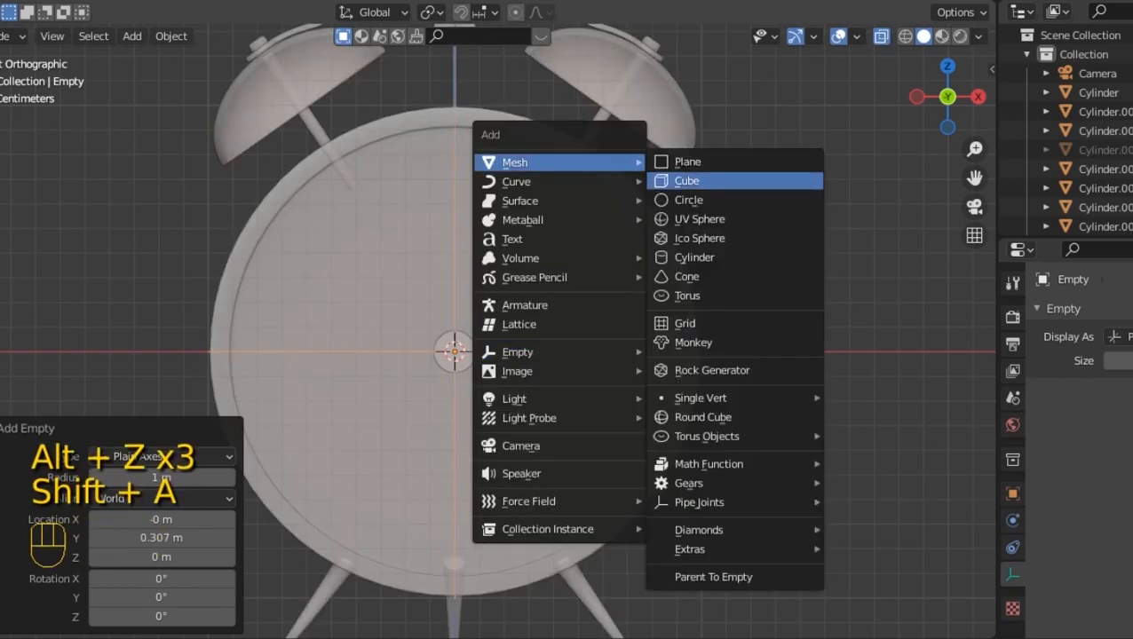
{"action": "left_click", "coordinate": [686, 181]}
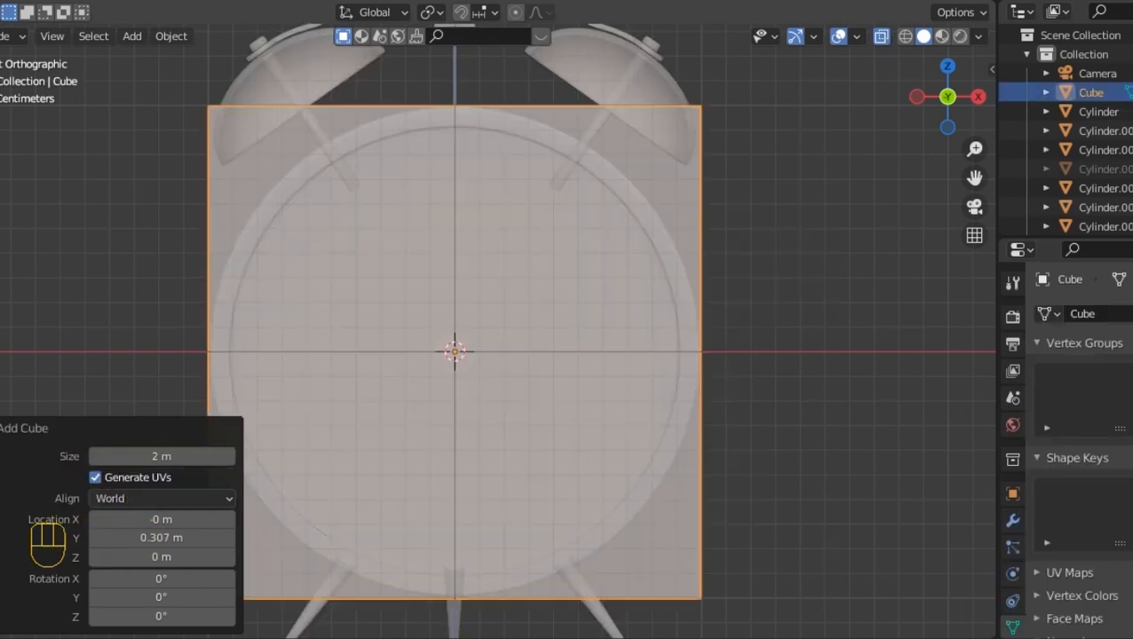
{"action": "key", "text": "s"}
{"action": "left_click", "coordinate": [466, 325]}
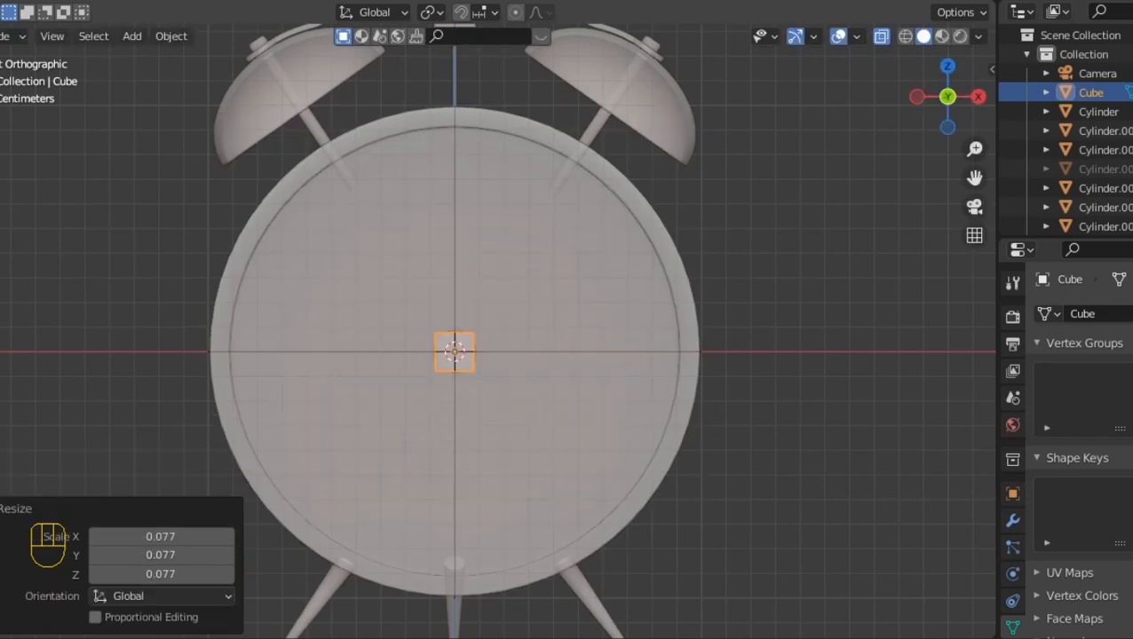
Move the small cube's whole mesh up about 0.82 m along Z in Edit Mode, just inside the dial's upper rim.
{"action": "left_click", "coordinate": [463, 343]}
{"action": "left_click", "coordinate": [463, 343]}
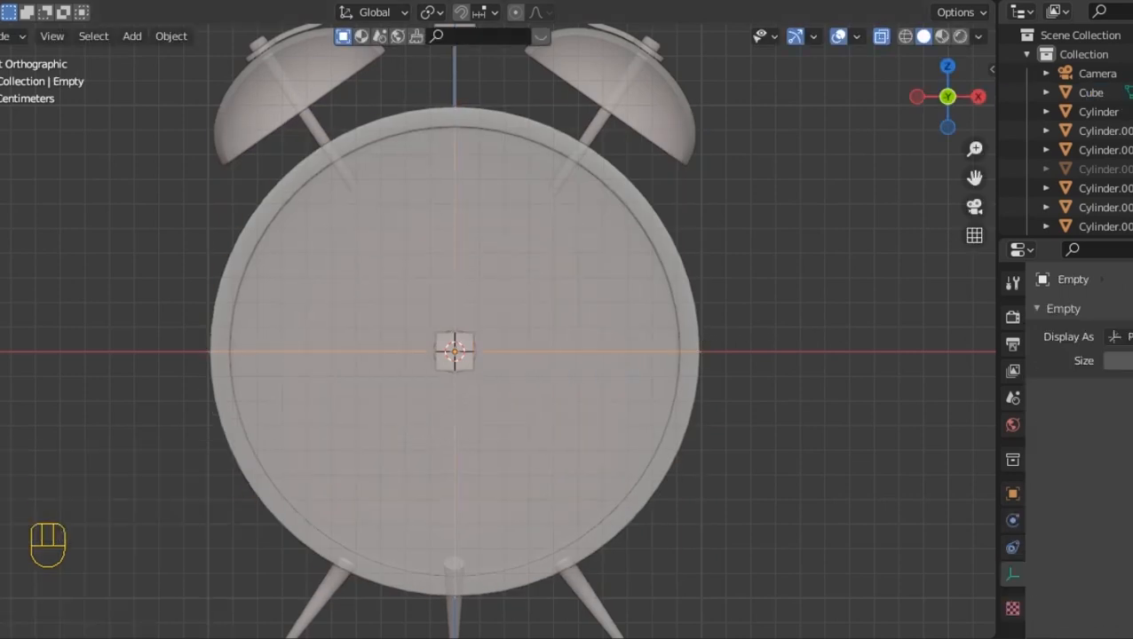
{"action": "scroll", "coordinate": [1094, 160], "scroll_direction": "down", "scroll_amount": 4}
{"action": "left_click", "coordinate": [463, 343]}
{"action": "scroll", "coordinate": [463, 342], "scroll_direction": "up", "scroll_amount": 1}
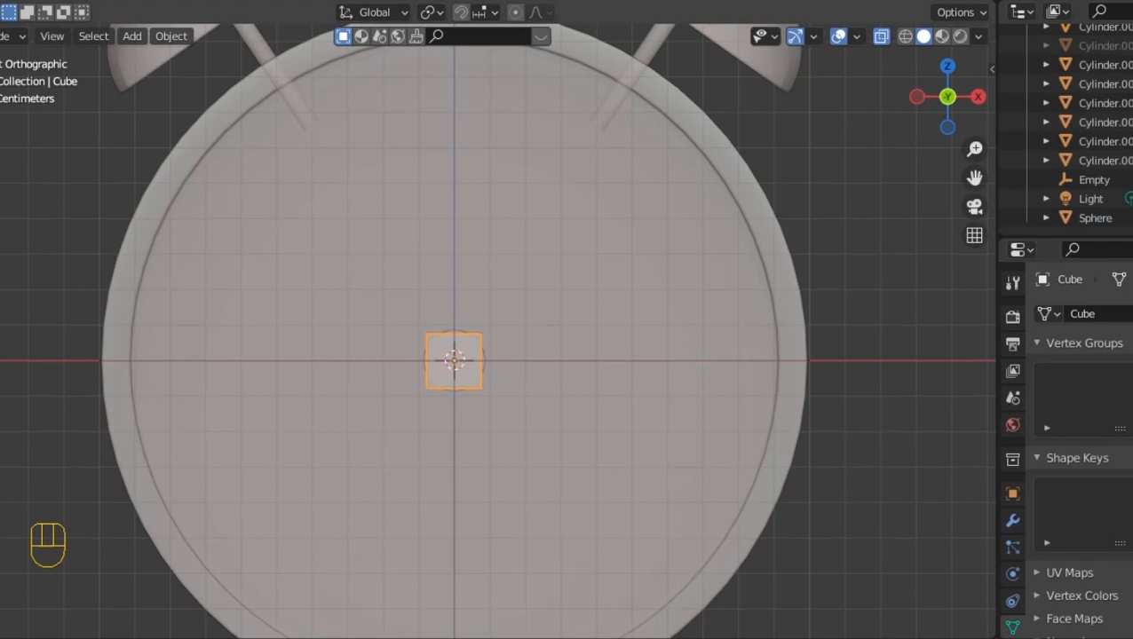
{"action": "key", "text": "Tab"}
{"action": "key", "text": "a"}
{"action": "scroll", "coordinate": [454, 355], "scroll_direction": "down", "scroll_amount": 1}
{"action": "key", "text": "g"}
{"action": "key", "text": "z"}
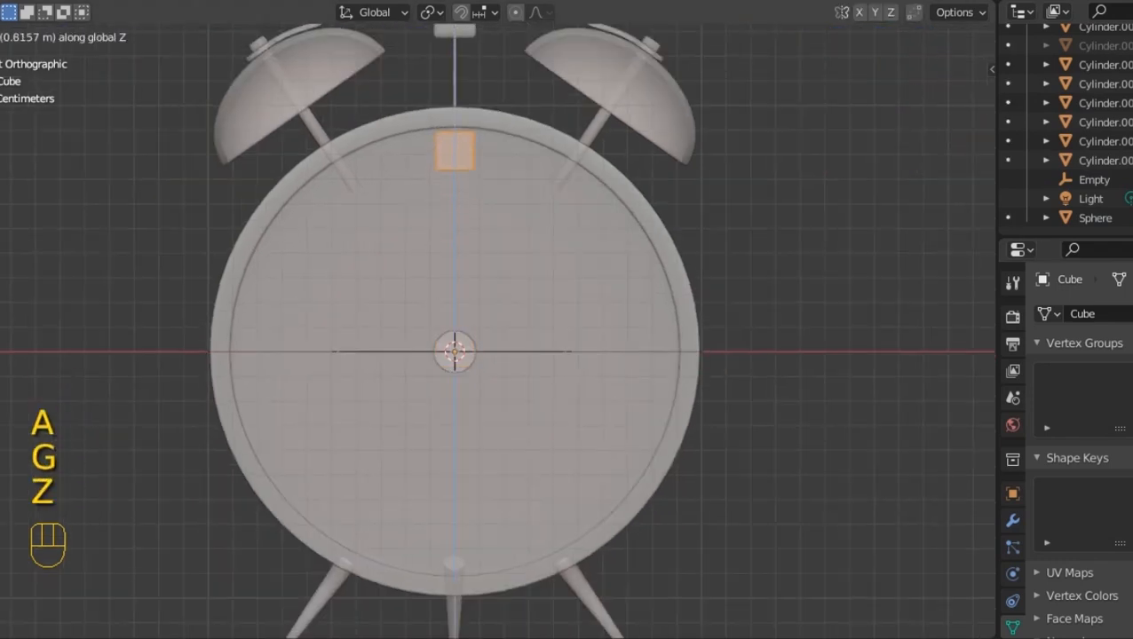
{"action": "left_click", "coordinate": [464, 147]}
Scale the cube's mesh down further at the twelve o'clock position.
{"action": "scroll", "coordinate": [464, 146], "scroll_direction": "up", "scroll_amount": 5}
{"action": "middle_click_drag", "start_coordinate": [464, 146], "coordinate": [525, 540], "text": "shift"}
{"action": "scroll", "coordinate": [526, 540], "scroll_direction": "up", "scroll_amount": 3}
{"action": "key", "text": "s"}
{"action": "left_click", "coordinate": [696, 217]}
{"action": "scroll", "coordinate": [696, 217], "scroll_direction": "down", "scroll_amount": 9}
{"action": "scroll", "coordinate": [696, 217], "scroll_direction": "up", "scroll_amount": 7}
{"action": "key", "text": "Tab"}
{"action": "key", "text": "Tab"}
Select the cube's upper vertices with X-ray on and move them up along Z to the dial's rim.
{"action": "key", "text": "alt+z"}
{"action": "key", "text": "alt+z"}
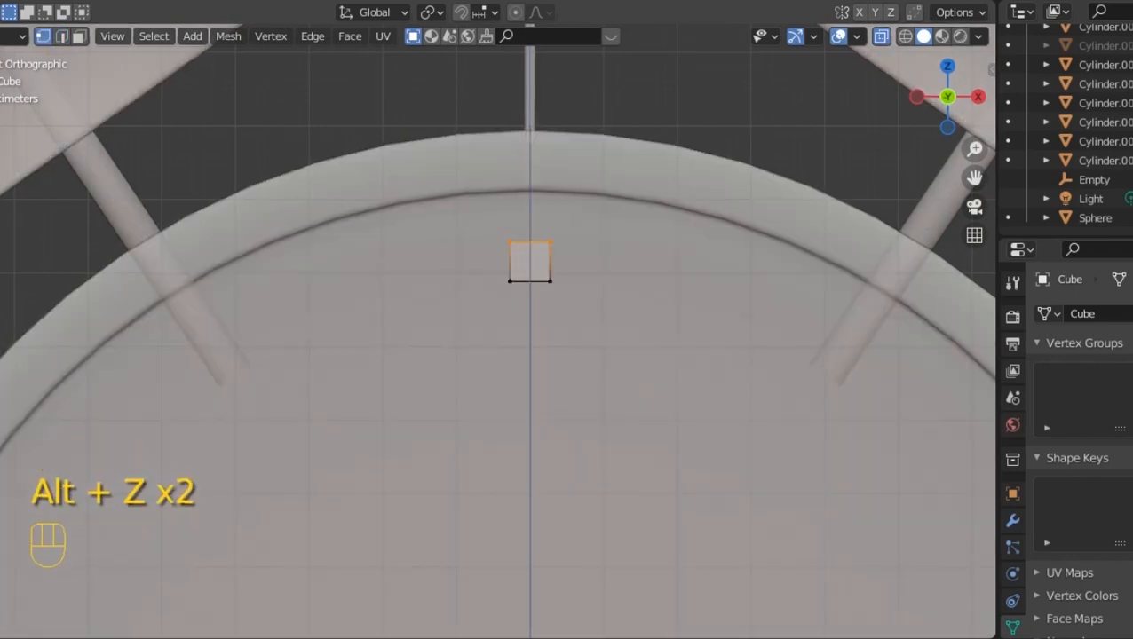
{"action": "key", "text": "g"}
{"action": "key", "text": "z"}
{"action": "left_click", "coordinate": [428, 271]}
Move the cube's lower vertices down along Z to form a long hour mark, and save the file.
{"action": "scroll", "coordinate": [428, 270], "scroll_direction": "down", "scroll_amount": 3}
{"action": "left_click_drag", "start_coordinate": [428, 270], "coordinate": [534, 358]}
{"action": "scroll", "coordinate": [534, 357], "scroll_direction": "down", "scroll_amount": 2}
{"action": "key", "text": "g"}
{"action": "key", "text": "z"}
{"action": "key", "text": "Tab"}
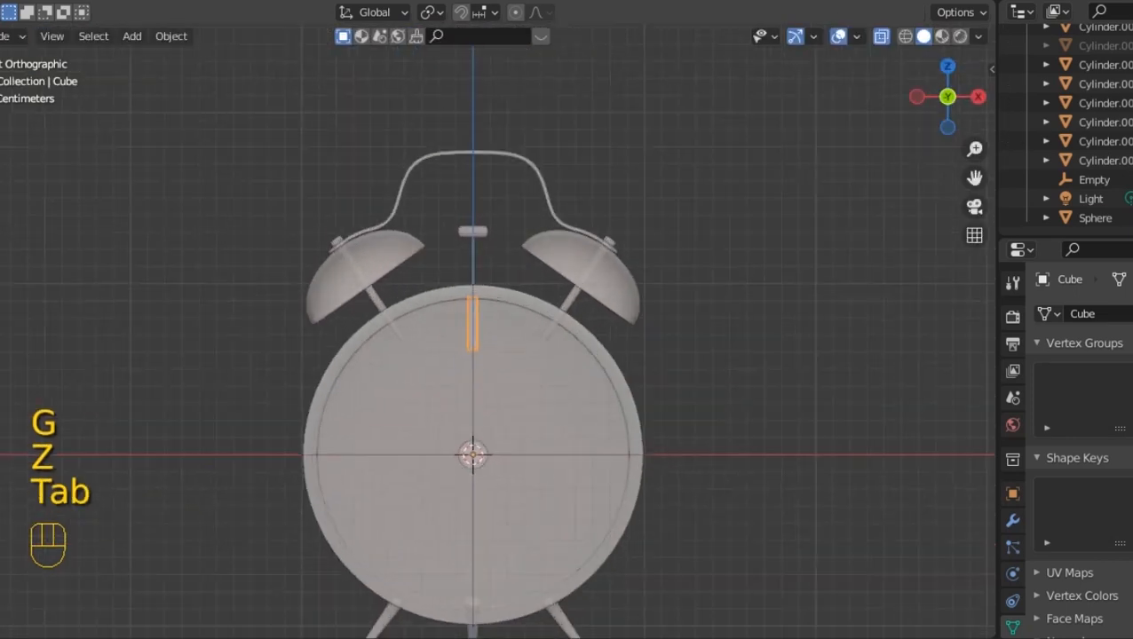
{"action": "key", "text": "ctrl+s"}
Move the hour mark's rear vertices about -0.03 m along Y so the back sits flush on the dial face.
{"action": "left_click_drag", "start_coordinate": [948, 97], "coordinate": [867, 96]}
{"action": "scroll", "coordinate": [497, 328], "scroll_direction": "up", "scroll_amount": 3}
{"action": "key", "text": "Tab"}
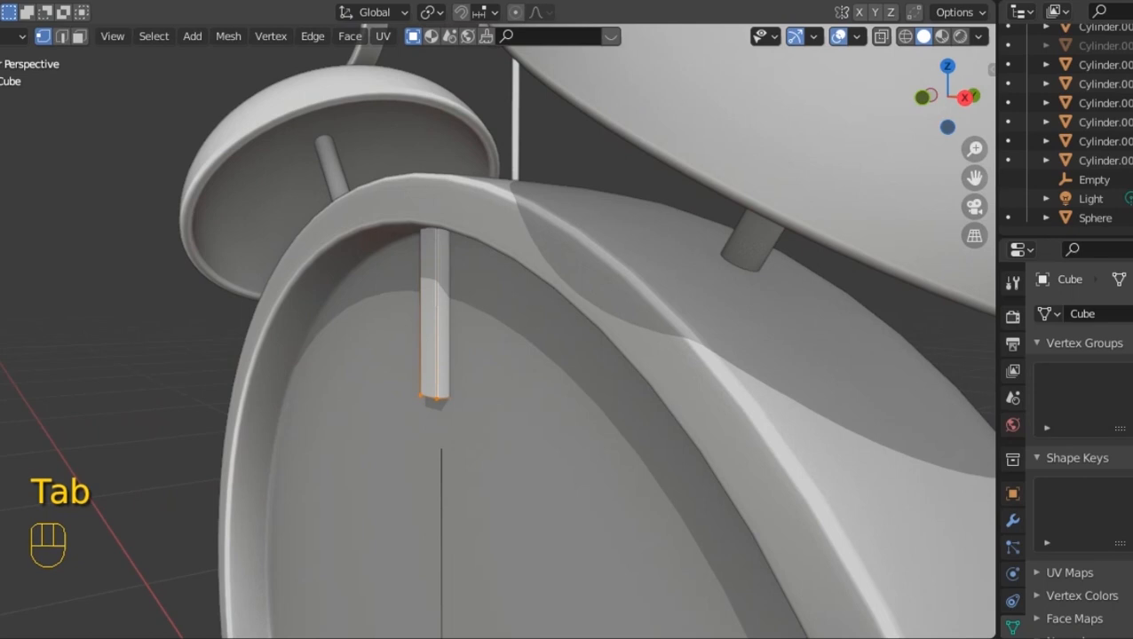
{"action": "key", "text": "KP_3"}
{"action": "key", "text": "alt+z"}
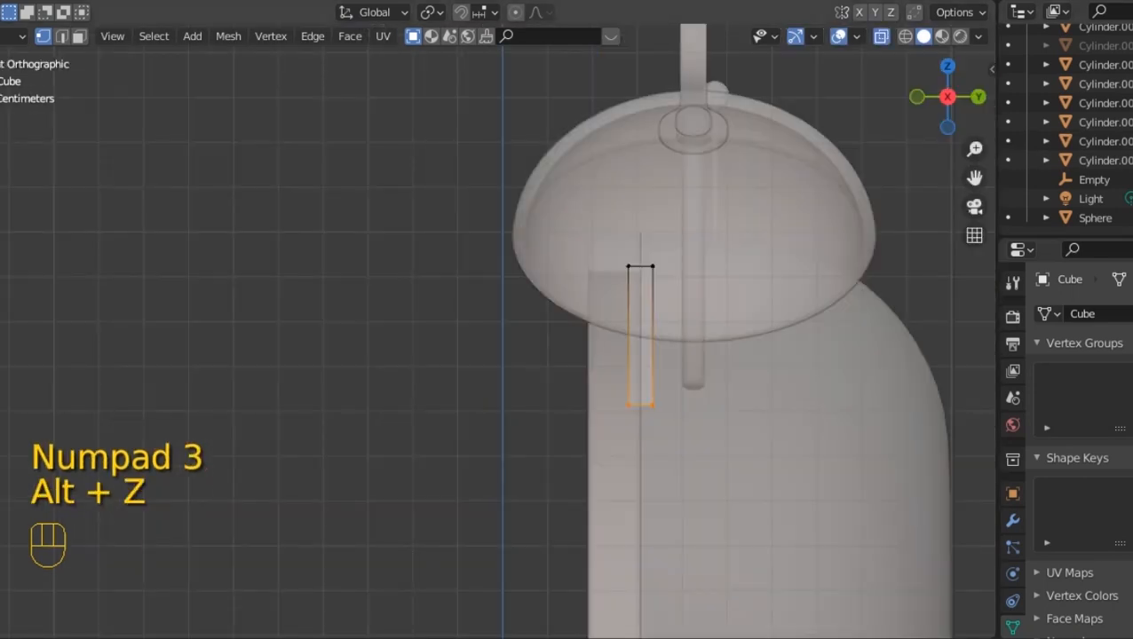
{"action": "scroll", "coordinate": [456, 336], "scroll_direction": "up", "scroll_amount": 2}
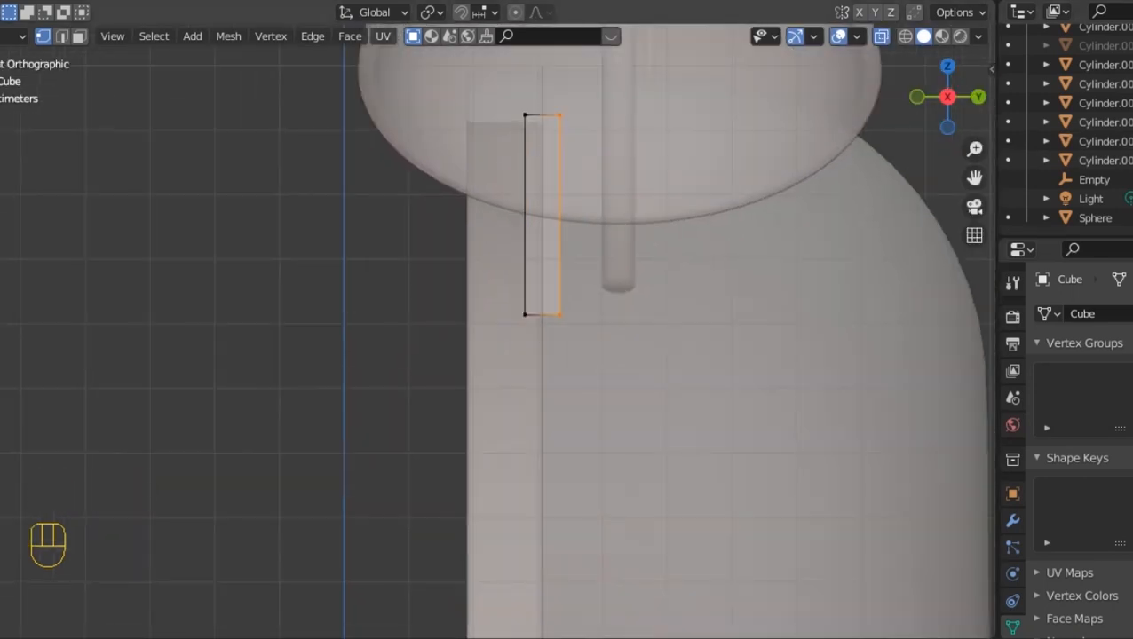
{"action": "key", "text": "g"}
{"action": "key", "text": "x"}
{"action": "key", "text": "y"}
{"action": "left_click", "coordinate": [541, 215]}
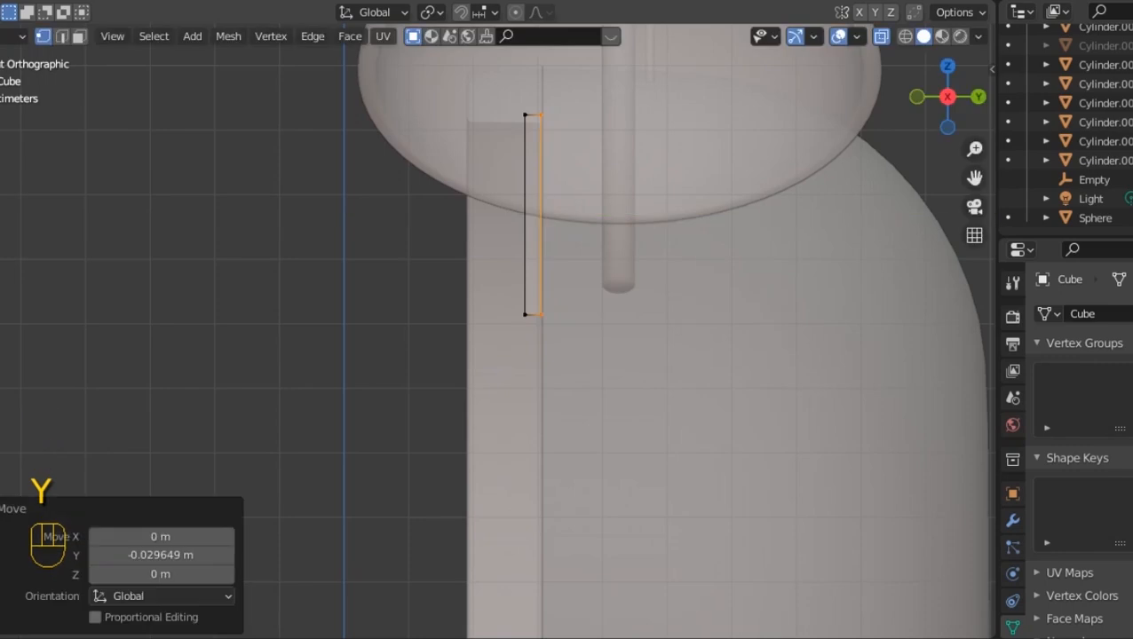
{"action": "key", "text": "KP_1"}
{"action": "key", "text": "Tab"}
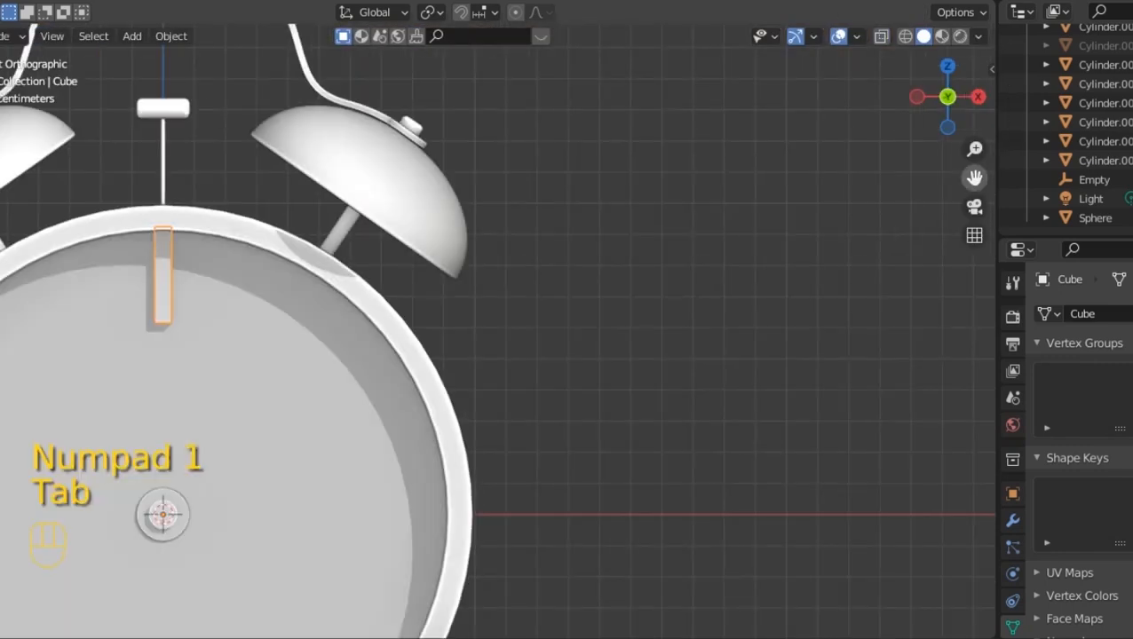
Add an Array modifier to the hour mark and apply the object's scale.
{"action": "left_click_drag", "start_coordinate": [975, 177], "coordinate": [1132, 50]}
{"action": "left_click", "coordinate": [1012, 520]}
{"action": "left_click", "coordinate": [1069, 313]}
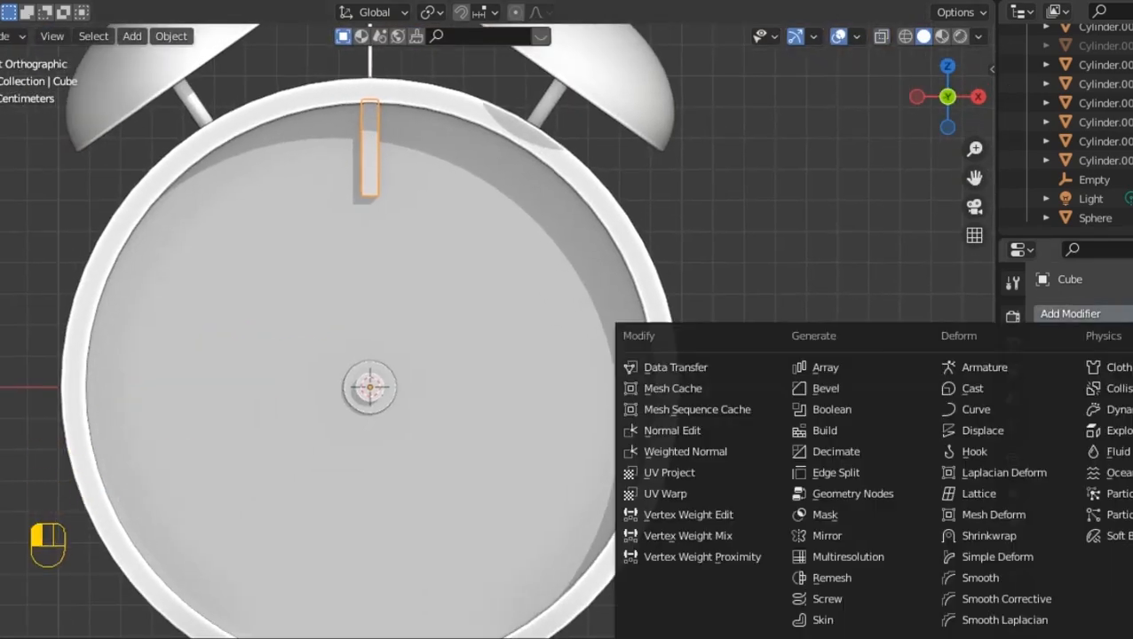
{"action": "left_click", "coordinate": [824, 367]}
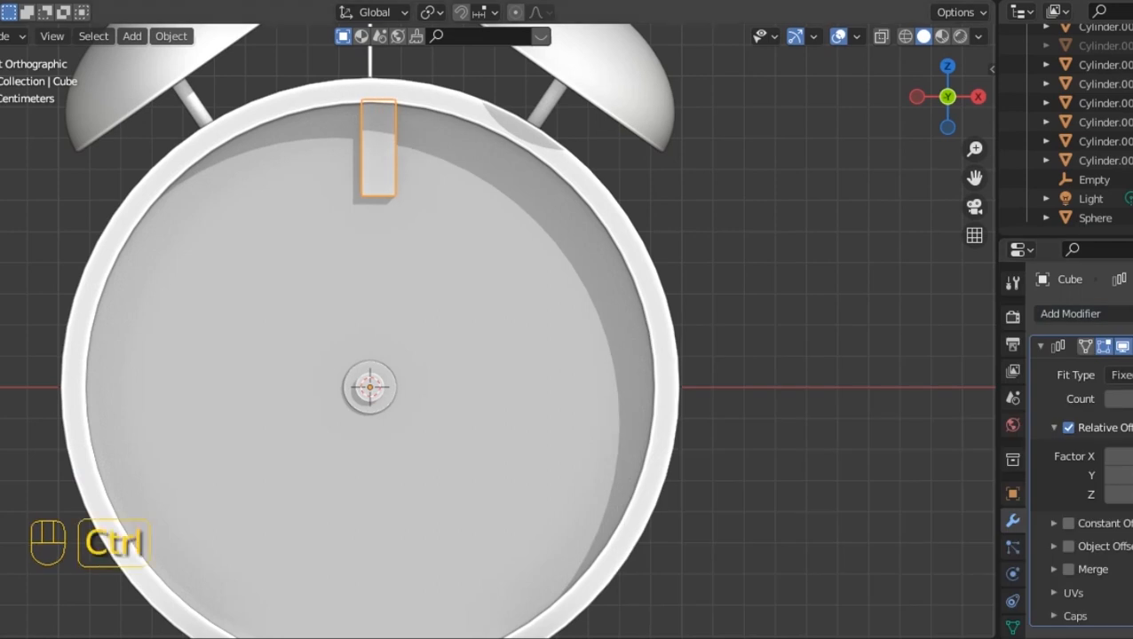
{"action": "key", "text": "ctrl+a"}
{"action": "left_click", "coordinate": [582, 321]}
Switch the array from Relative Offset to Object Offset and assign the Empty as its offset object.
{"action": "left_click", "coordinate": [1068, 428]}
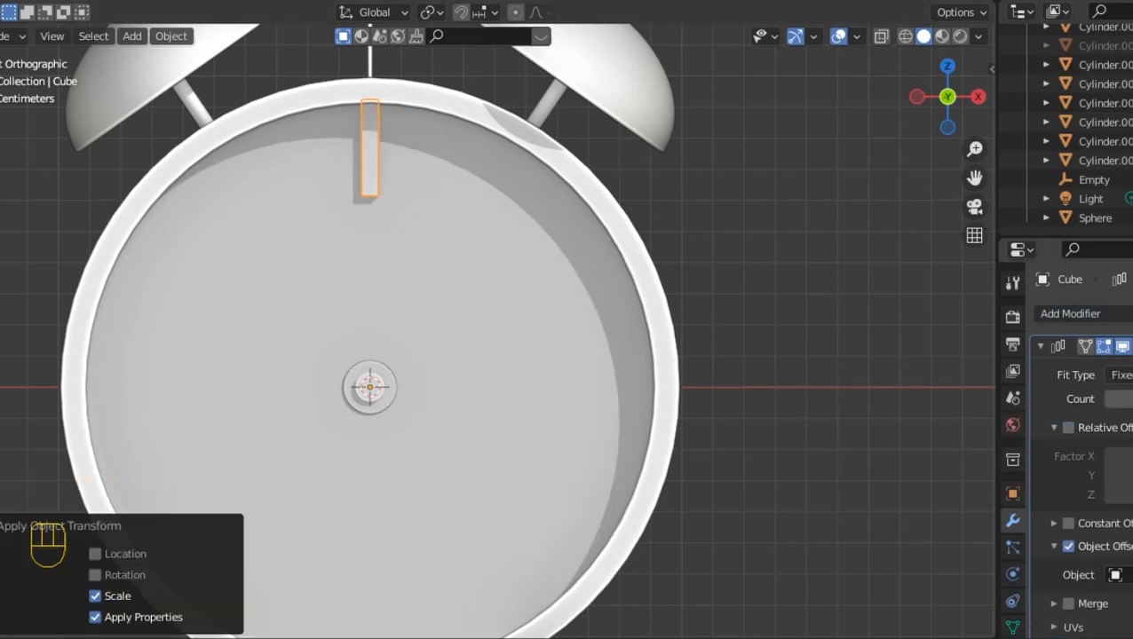
{"action": "left_click", "coordinate": [1116, 576]}
{"action": "scroll", "coordinate": [1087, 521], "scroll_direction": "down", "scroll_amount": 5}
{"action": "left_click", "coordinate": [1087, 502]}
{"action": "scroll", "coordinate": [941, 320], "scroll_direction": "down", "scroll_amount": 4}
Try rotating the Empty in front view to spread the array copies around the dial.
{"action": "left_click_drag", "start_coordinate": [955, 111], "coordinate": [858, 117]}
{"action": "left_click", "coordinate": [355, 357]}
{"action": "key", "text": "KP_1"}
{"action": "scroll", "coordinate": [458, 332], "scroll_direction": "up", "scroll_amount": 2}
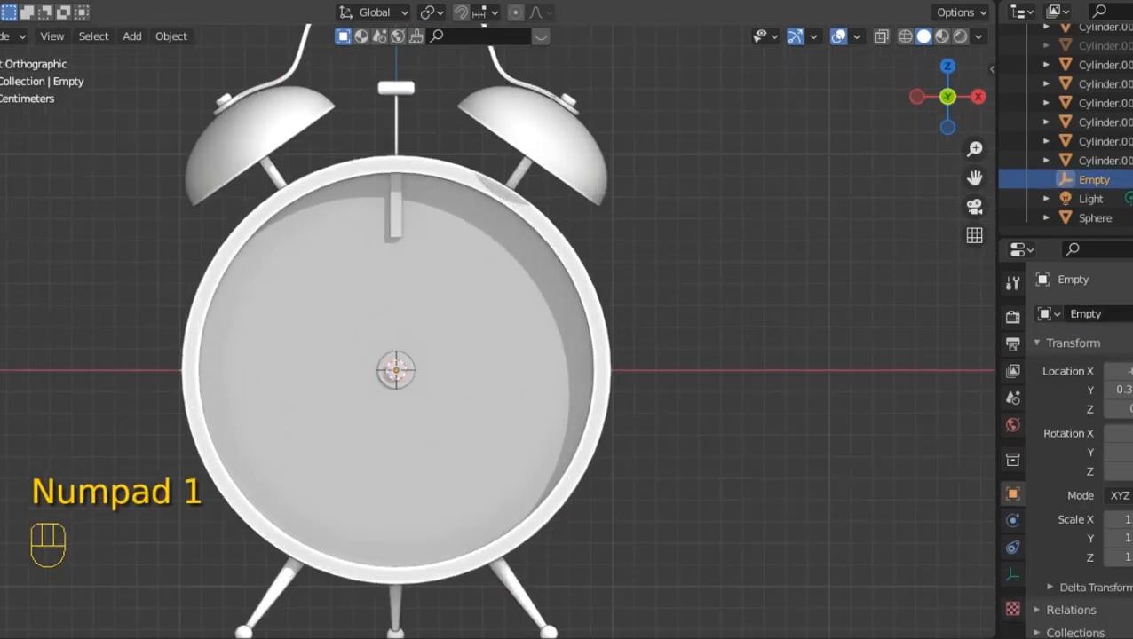
{"action": "key", "text": "r"}
{"action": "left_click", "coordinate": [835, 422]}
{"action": "key", "text": "ctrl+z"}
{"action": "key", "text": "ctrl+z"}
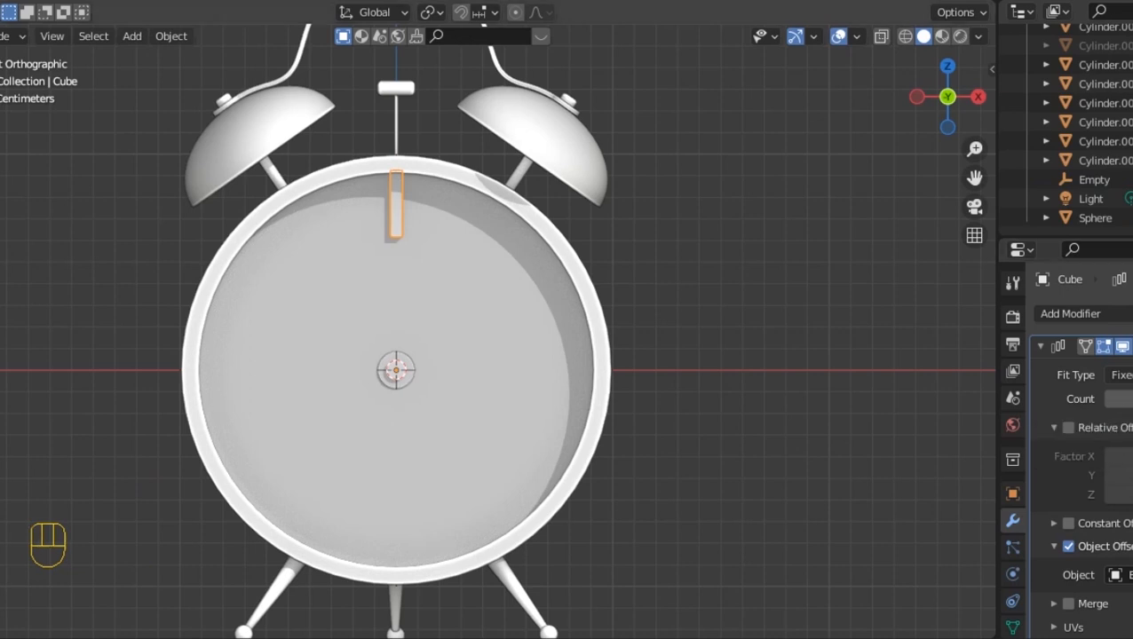
Set the array count to 12 and rotate the Empty about 30.2° in front view to spread the hour marks.
{"action": "left_click", "coordinate": [1122, 400]}
{"action": "left_click", "coordinate": [977, 97]}
{"action": "left_click", "coordinate": [666, 370]}
{"action": "key", "text": "KP_1"}
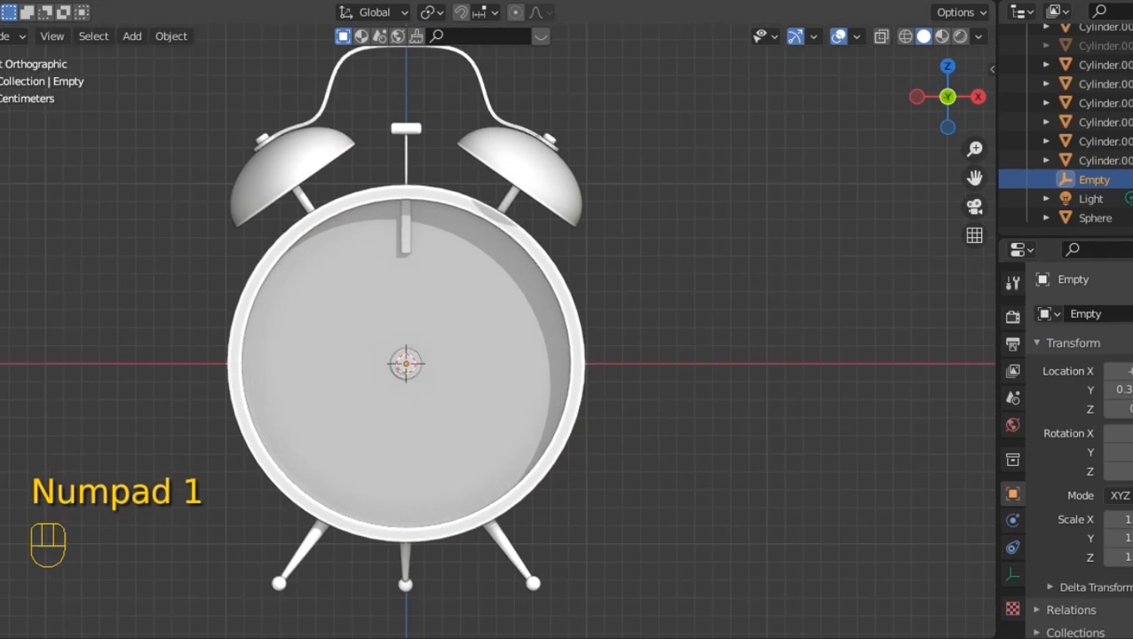
{"action": "key", "text": "r"}
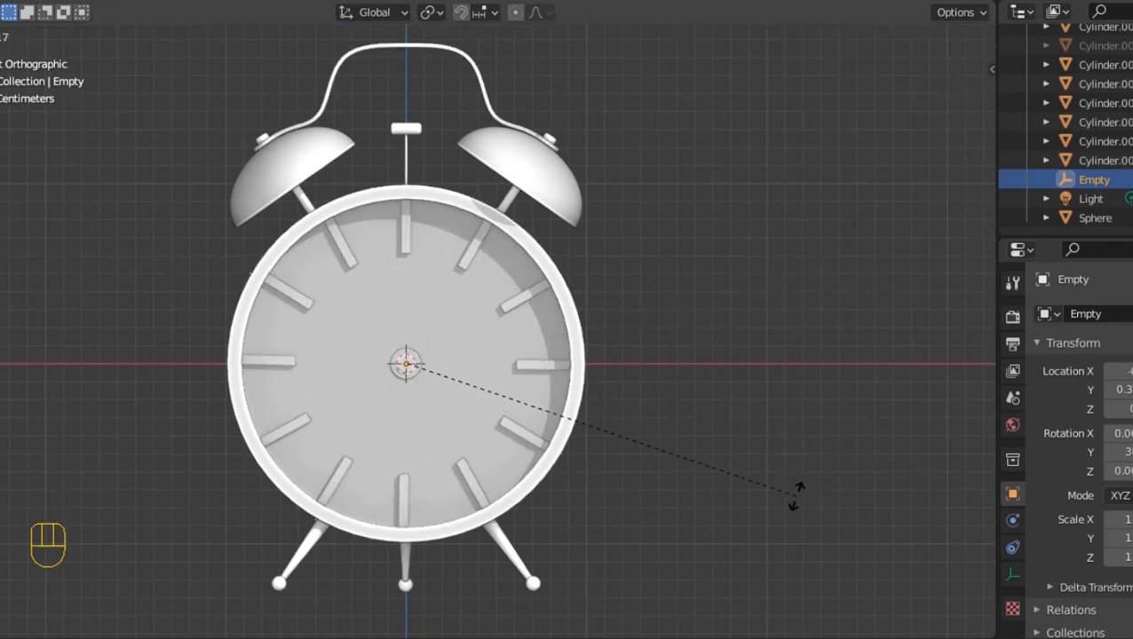
{"action": "left_click", "coordinate": [796, 497]}
Fine-tune the Empty's rotation by about -0.17° with X-ray on so the marks align evenly around the dial.
{"action": "key", "text": "alt+z"}
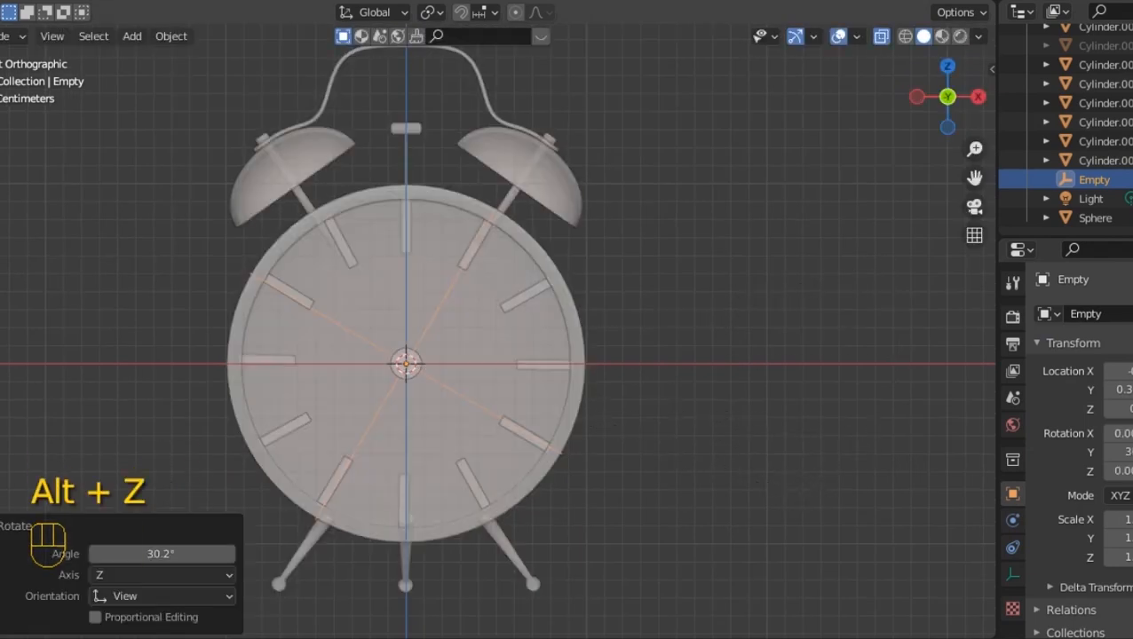
{"action": "scroll", "coordinate": [838, 382], "scroll_direction": "up", "scroll_amount": 1}
{"action": "key", "text": "r"}
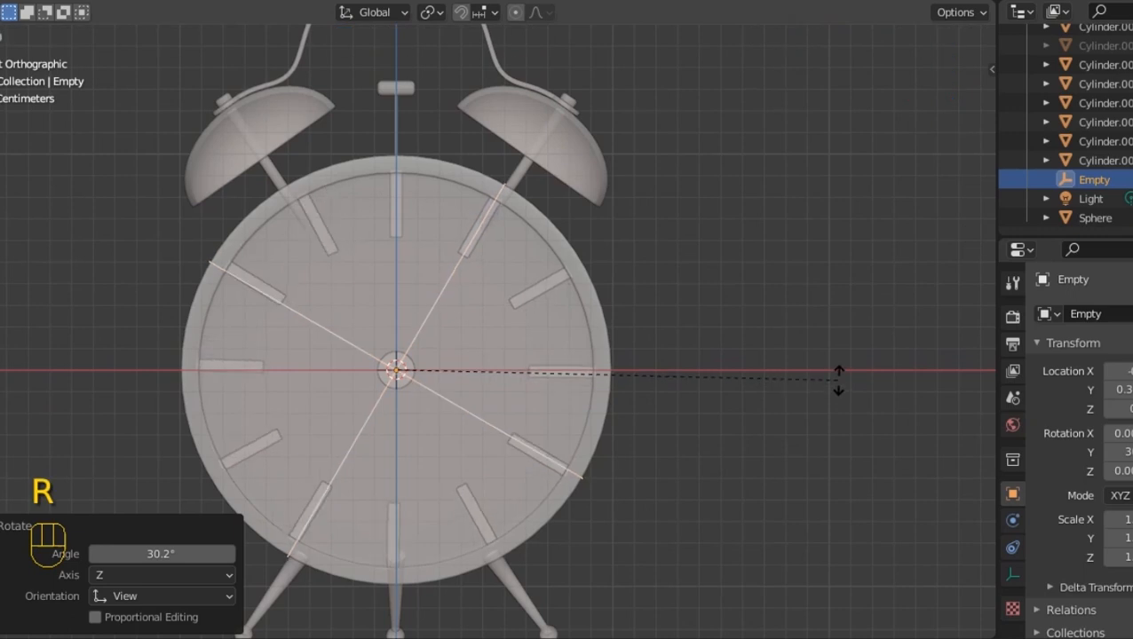
{"action": "left_click", "coordinate": [97, 384]}
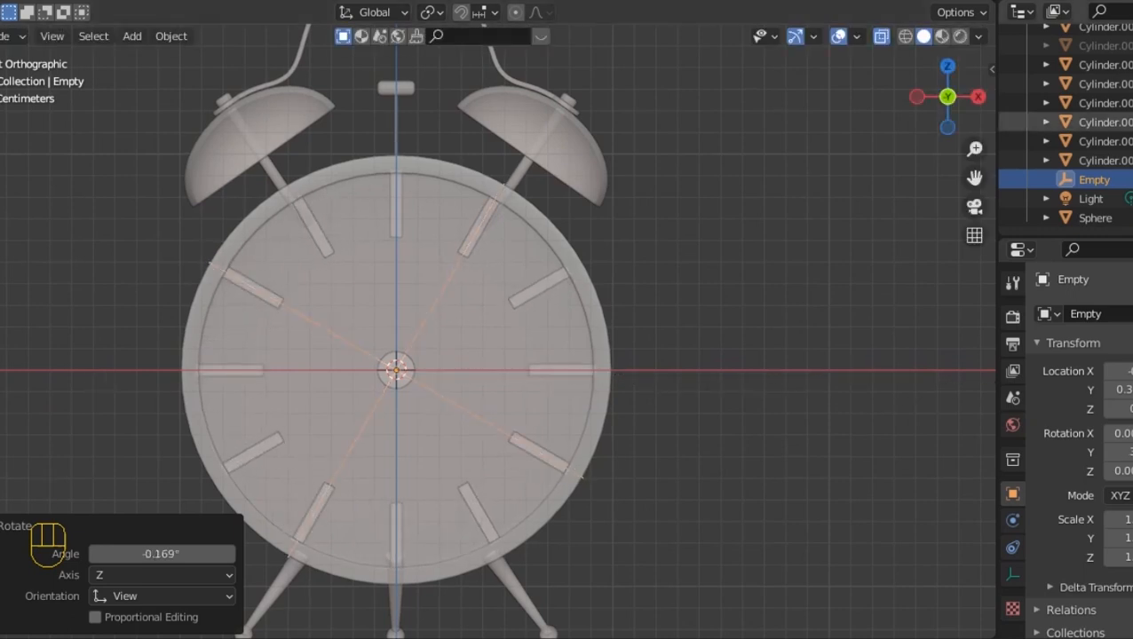
{"action": "key", "text": "alt+z"}
{"action": "scroll", "coordinate": [457, 333], "scroll_direction": "up", "scroll_amount": 5}
{"action": "scroll", "coordinate": [457, 333], "scroll_direction": "down", "scroll_amount": 4}
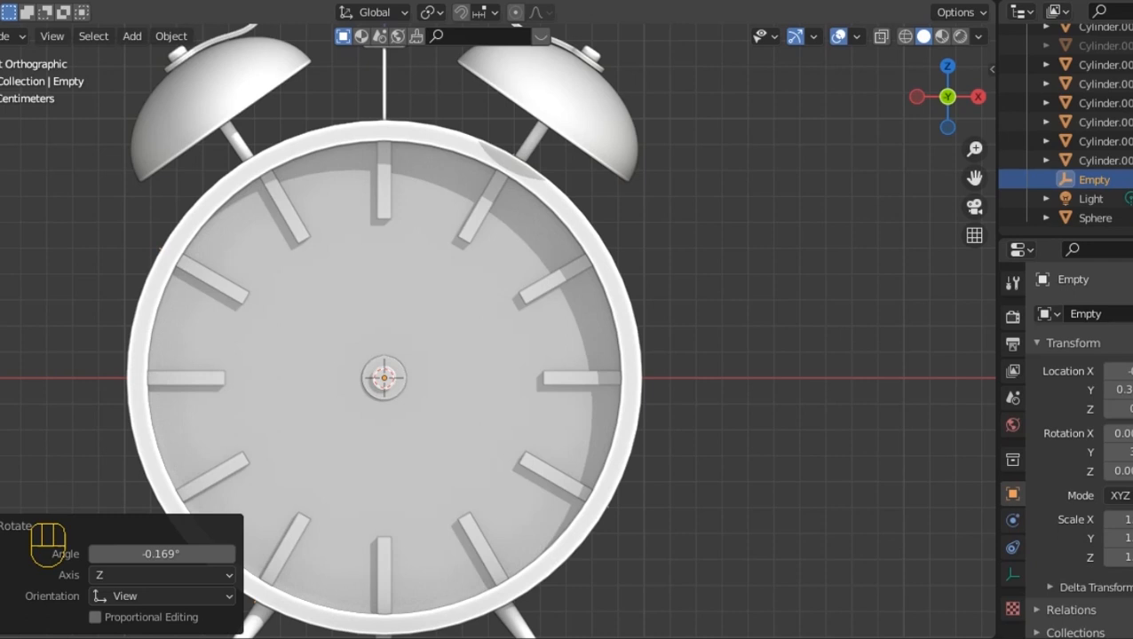
Select the hour marks and apply their Array modifier.
{"action": "left_click", "coordinate": [384, 182]}
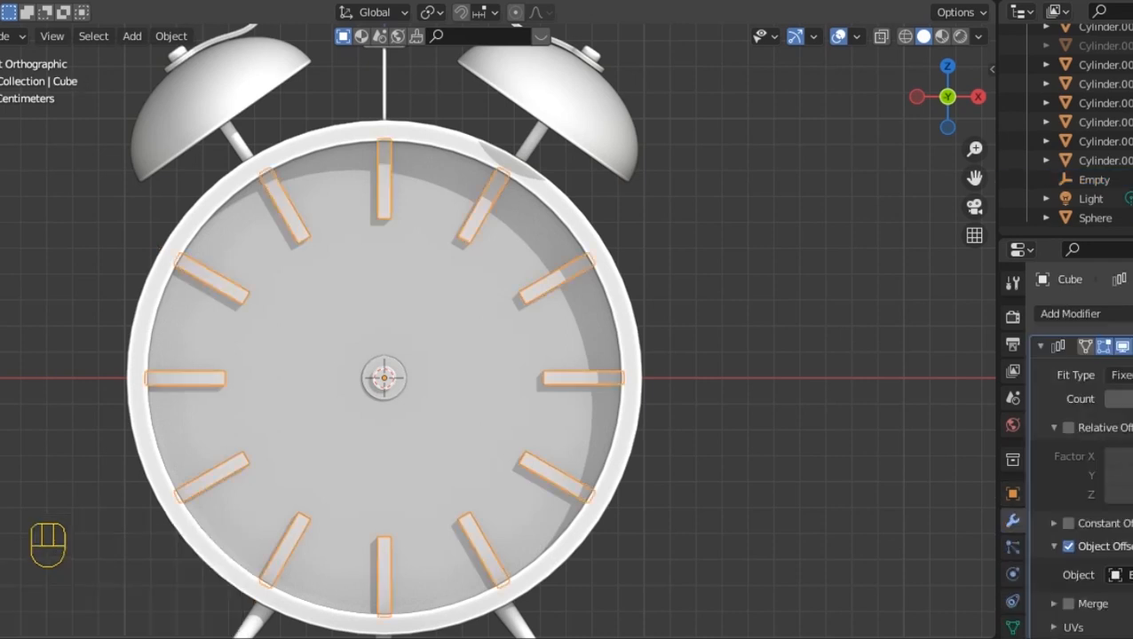
{"action": "scroll", "coordinate": [455, 332], "scroll_direction": "down", "scroll_amount": 4}
{"action": "key", "text": "alt+a"}
{"action": "scroll", "coordinate": [455, 332], "scroll_direction": "up", "scroll_amount": 4}
{"action": "key", "text": "Tab"}
{"action": "key", "text": "Tab"}
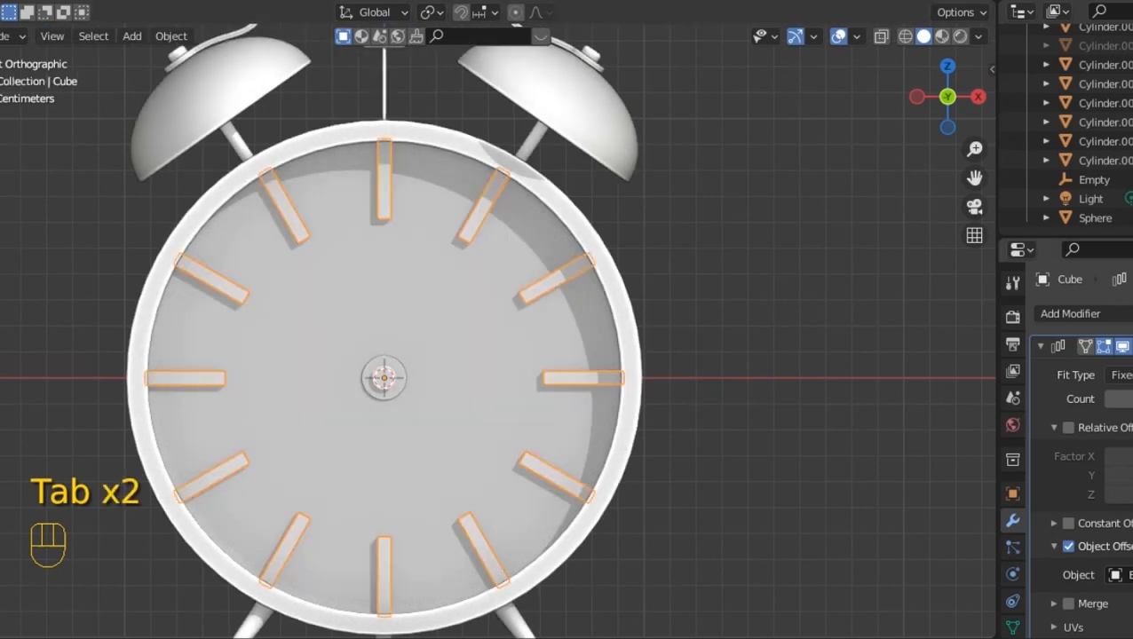
{"action": "left_click", "coordinate": [1129, 346]}
{"action": "left_click", "coordinate": [1100, 369]}
Select the inner-end vertices of the eight marks between the quarter hours and set the transform orientation to Normal.
{"action": "key", "text": "Tab"}
{"action": "key", "text": "alt+z"}
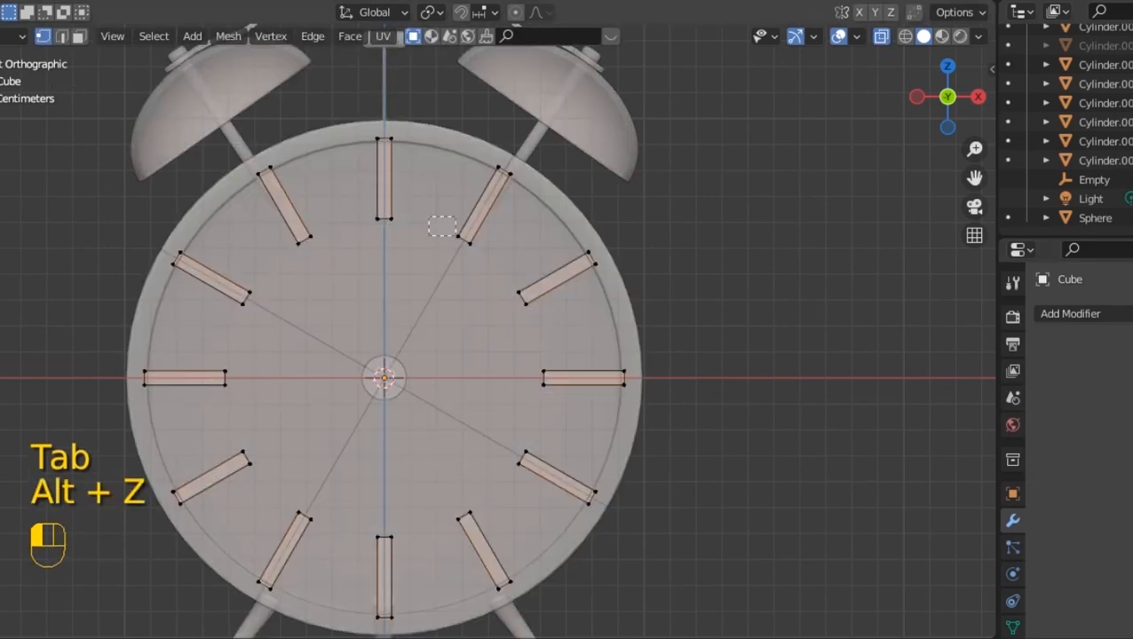
{"action": "left_click_drag", "start_coordinate": [447, 222], "coordinate": [485, 256]}
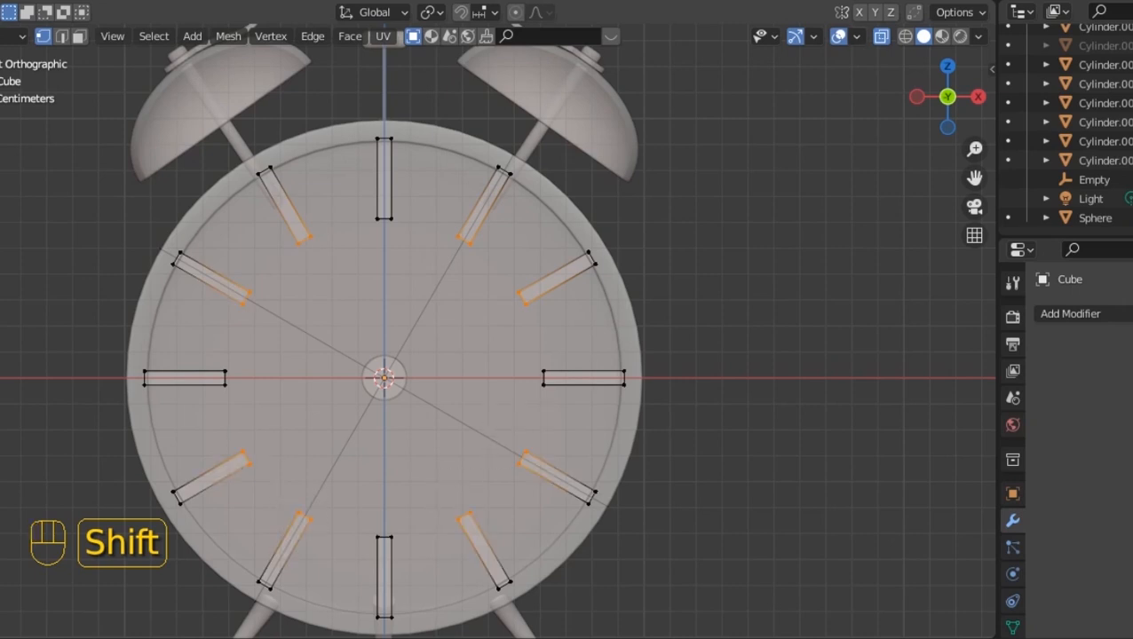
{"action": "key", "text": "alt+z"}
{"action": "key", "text": "comma"}
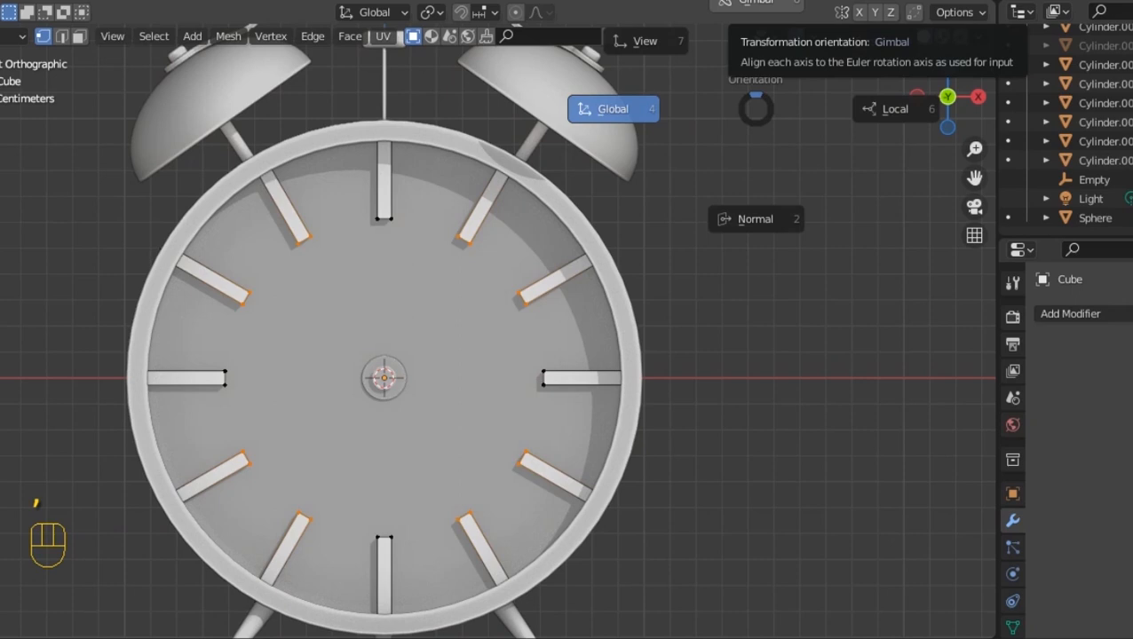
{"action": "left_click", "coordinate": [756, 218]}
{"action": "left_click_drag", "start_coordinate": [974, 178], "coordinate": [1009, 181]}
{"action": "key", "text": "g"}
{"action": "key", "text": "x"}
{"action": "key", "text": "z"}
Shorten the eight in-between marks by moving their inner ends about 0.13 m along normal Z, using individual origins as pivot.
{"action": "key", "text": "period"}
{"action": "left_click", "coordinate": [770, 352]}
{"action": "key", "text": "g"}
{"action": "key", "text": "x"}
{"action": "key", "text": "z"}
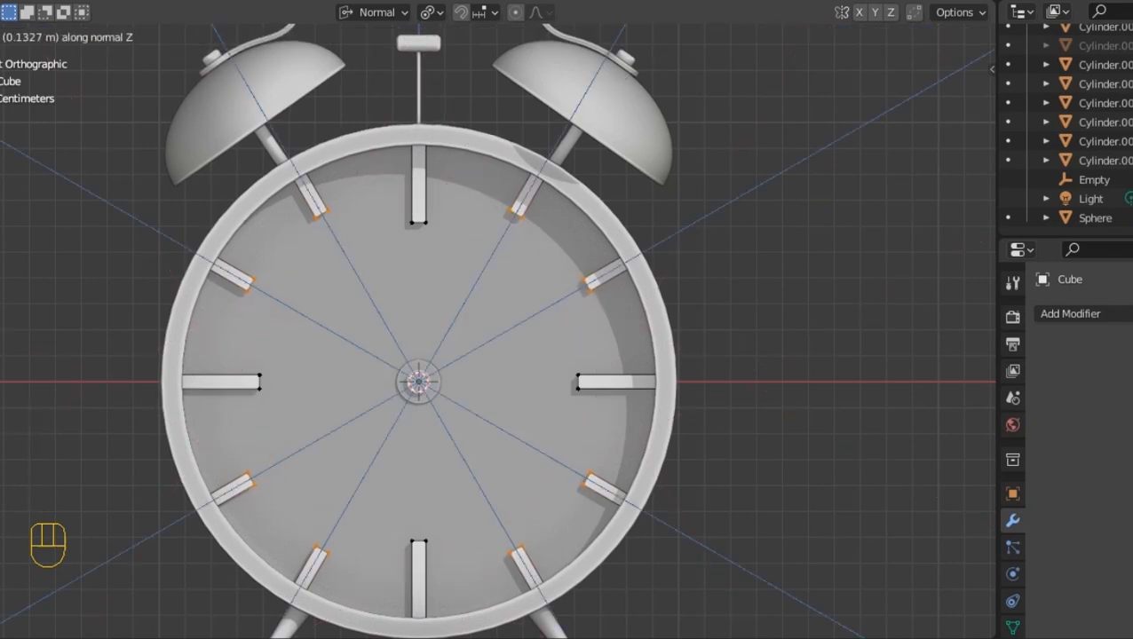
{"action": "left_click", "coordinate": [781, 355]}
{"action": "key", "text": "Tab"}
{"action": "scroll", "coordinate": [452, 333], "scroll_direction": "down", "scroll_amount": 3}
{"action": "left_click", "coordinate": [781, 355]}
{"action": "scroll", "coordinate": [452, 333], "scroll_direction": "up", "scroll_amount": 3}
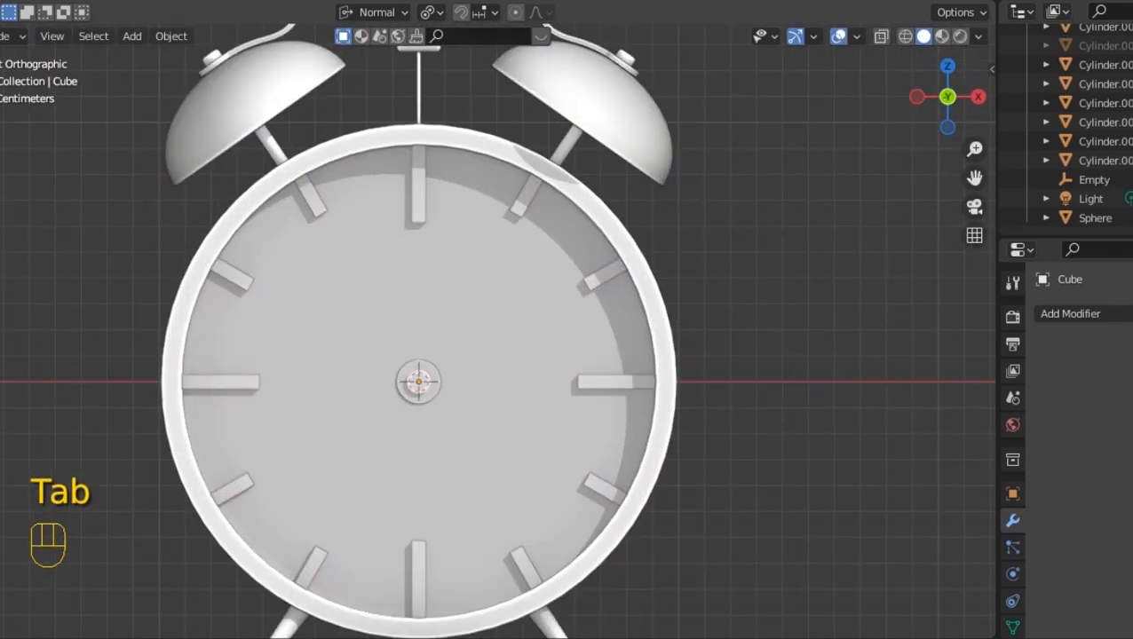
Add a Bevel modifier to the hour marks and increase its segments.
{"action": "scroll", "coordinate": [455, 332], "scroll_direction": "up", "scroll_amount": 4}
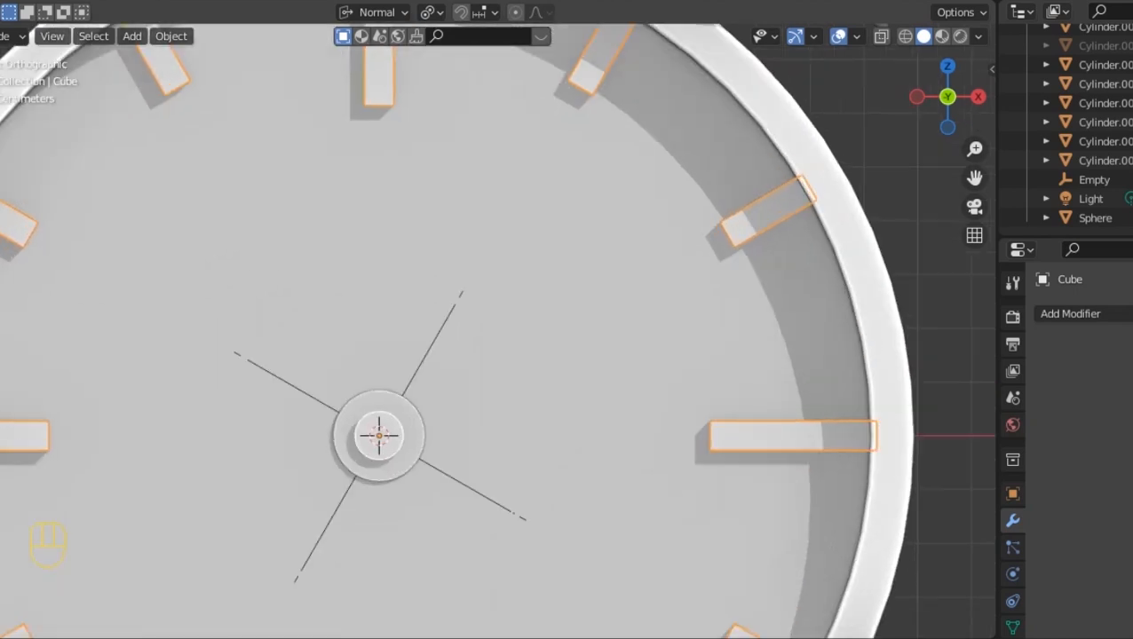
{"action": "left_click_drag", "start_coordinate": [975, 178], "coordinate": [1091, 435]}
{"action": "scroll", "coordinate": [975, 178], "scroll_direction": "up", "scroll_amount": 3}
{"action": "left_click_drag", "start_coordinate": [948, 96], "coordinate": [765, 96]}
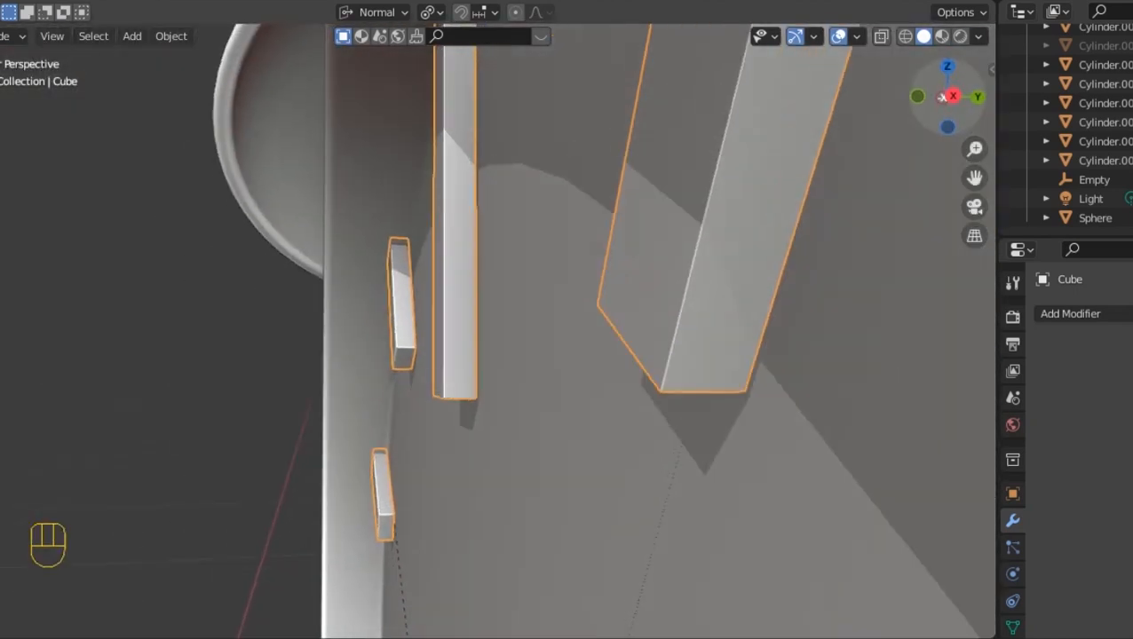
{"action": "scroll", "coordinate": [948, 95], "scroll_direction": "up", "scroll_amount": 1}
{"action": "left_click", "coordinate": [1070, 313]}
{"action": "left_click", "coordinate": [812, 388]}
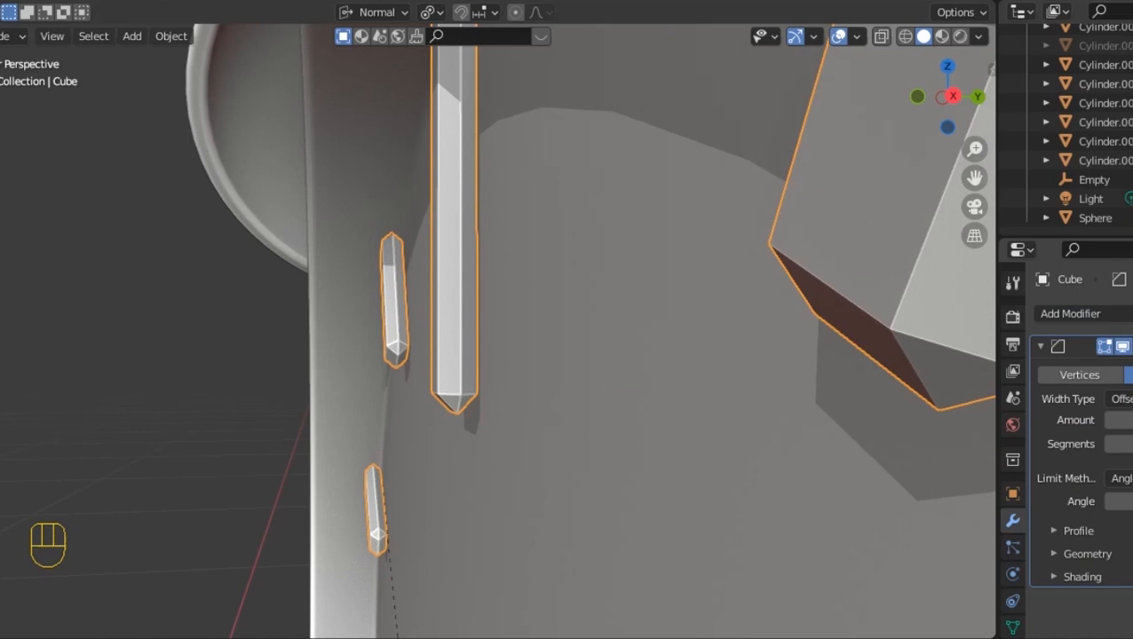
{"action": "left_click_drag", "start_coordinate": [1124, 444], "coordinate": [1132, 443]}
Shade the hour marks smooth and slightly reduce the bevel amount.
{"action": "right_click", "coordinate": [474, 236]}
{"action": "left_click", "coordinate": [474, 236]}
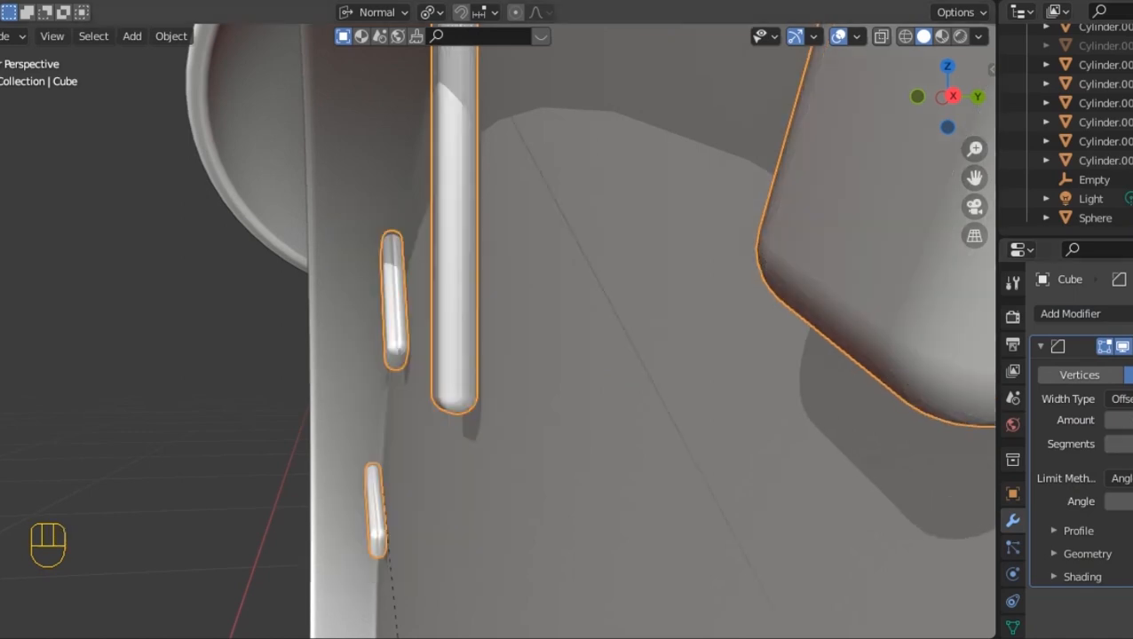
{"action": "scroll", "coordinate": [474, 236], "scroll_direction": "down", "scroll_amount": 2}
{"action": "scroll", "coordinate": [474, 236], "scroll_direction": "up", "scroll_amount": 3}
{"action": "left_click_drag", "start_coordinate": [1125, 420], "coordinate": [1123, 420], "text": "shift"}
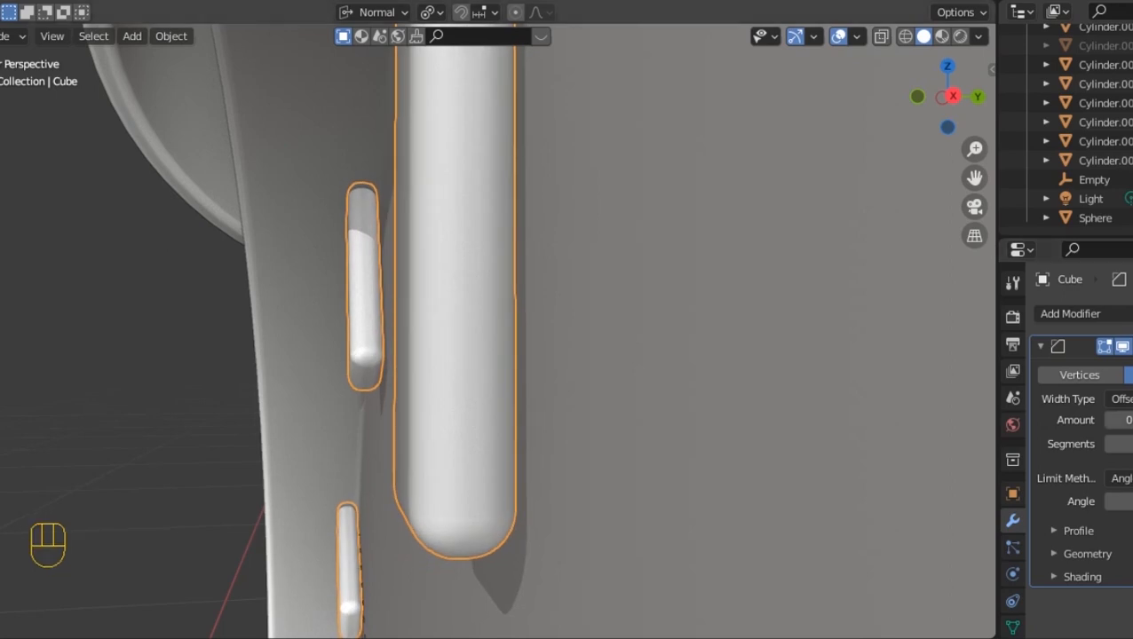
Nudge the hour marks about 0.003 m along Y against the dial face, checking with X-ray in side view.
{"action": "key", "text": "KP_1"}
{"action": "scroll", "coordinate": [497, 328], "scroll_direction": "down", "scroll_amount": 5}
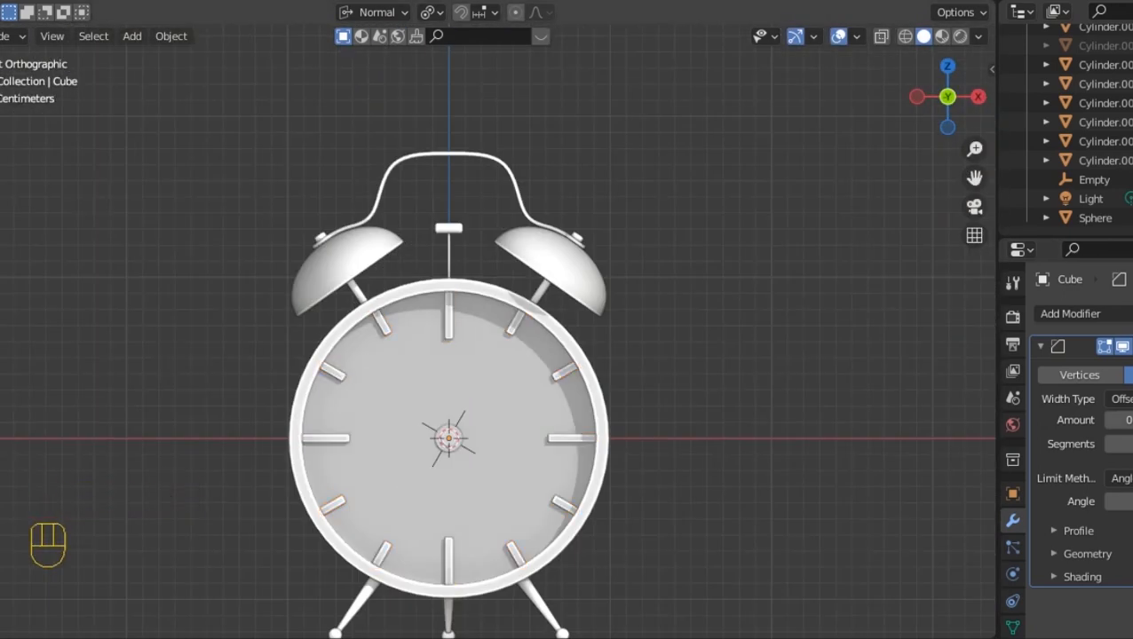
{"action": "scroll", "coordinate": [457, 329], "scroll_direction": "up", "scroll_amount": 5}
{"action": "left_click", "coordinate": [977, 96]}
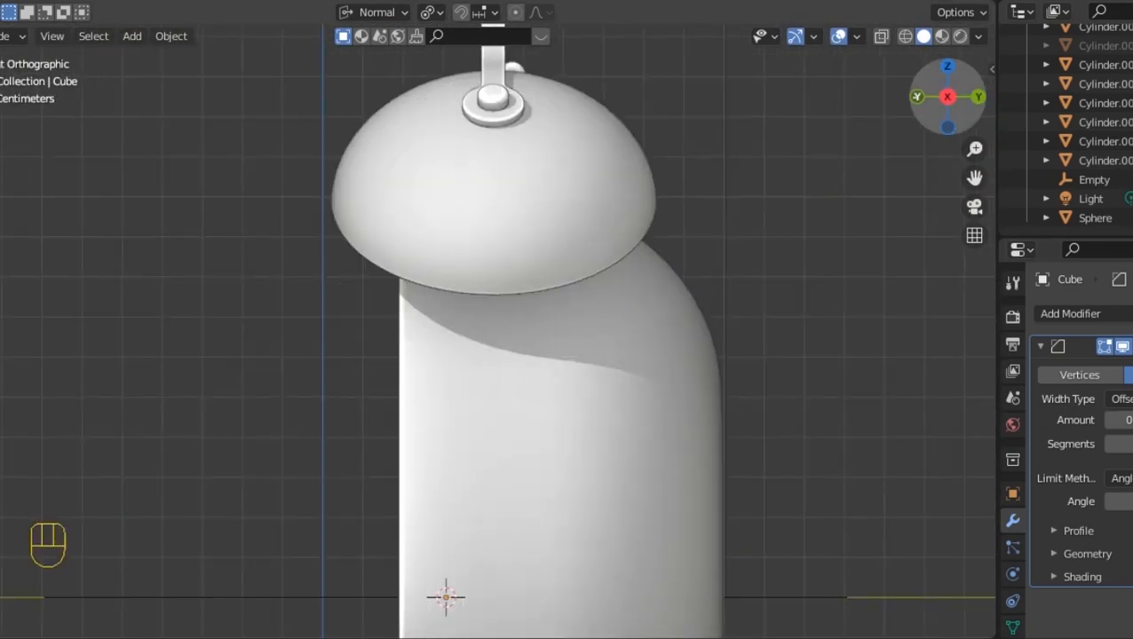
{"action": "left_click_drag", "start_coordinate": [978, 96], "coordinate": [1003, 96]}
{"action": "key", "text": "KP_3"}
{"action": "key", "text": "alt+z"}
{"action": "scroll", "coordinate": [497, 328], "scroll_direction": "up", "scroll_amount": 4}
{"action": "key", "text": "g"}
{"action": "key", "text": "Right"}
{"action": "key", "text": "Right"}
{"action": "key", "text": "Right"}
{"action": "key", "text": "Right"}
{"action": "key", "text": "Return"}
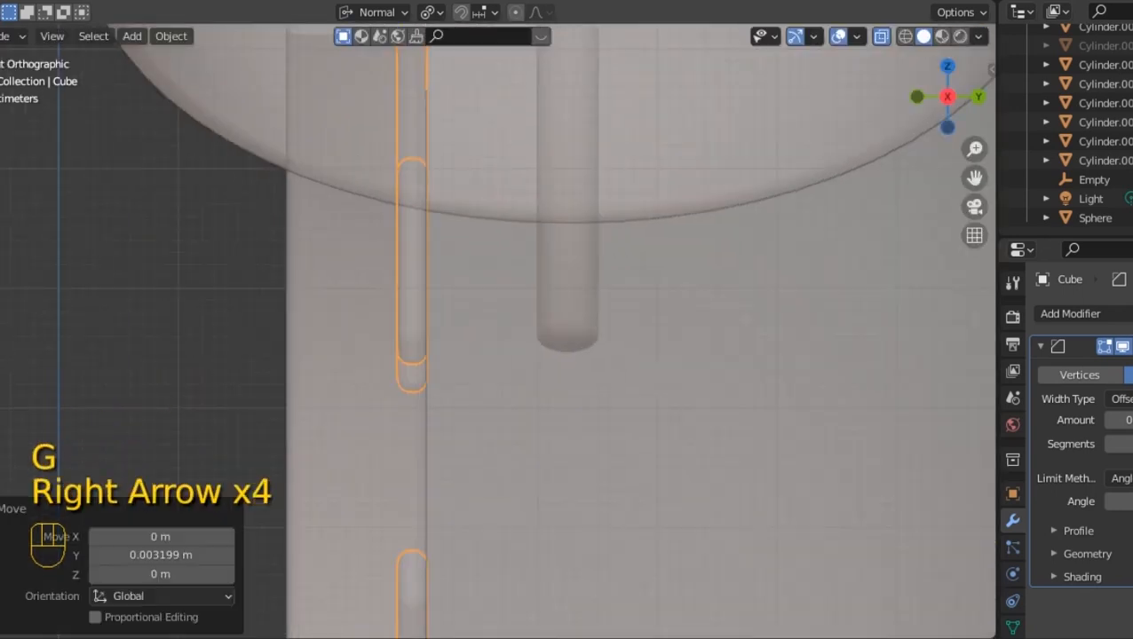
{"action": "key", "text": "alt+z"}
{"action": "key", "text": "KP_1"}
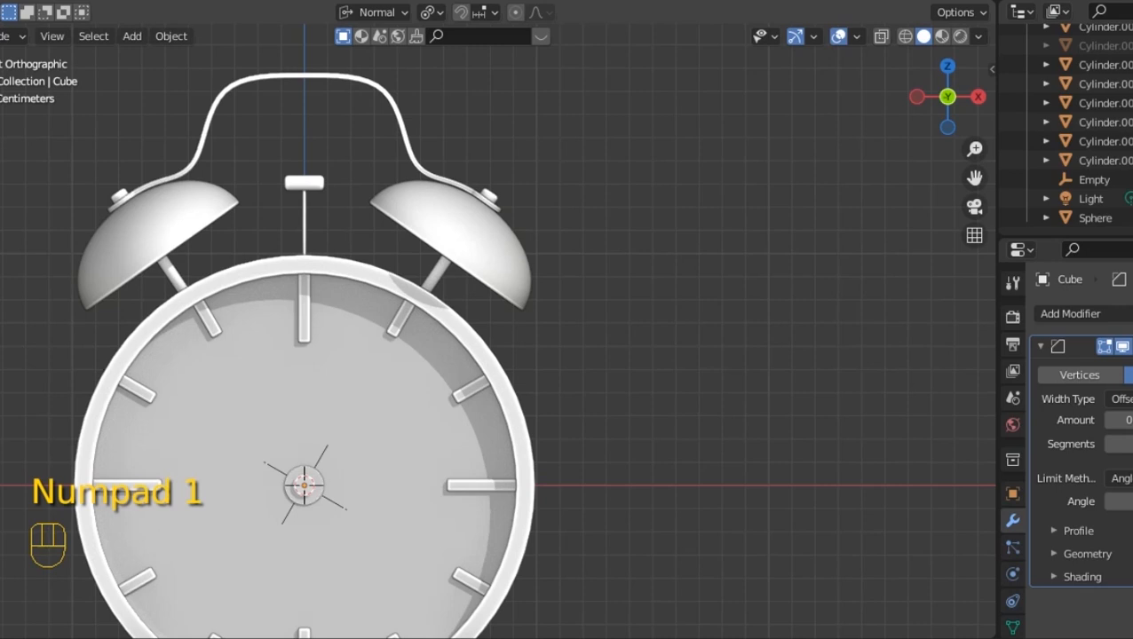
Select the hub cylinder at the dial's center and isolate it in local view.
{"action": "left_click_drag", "start_coordinate": [974, 178], "coordinate": [1007, 0]}
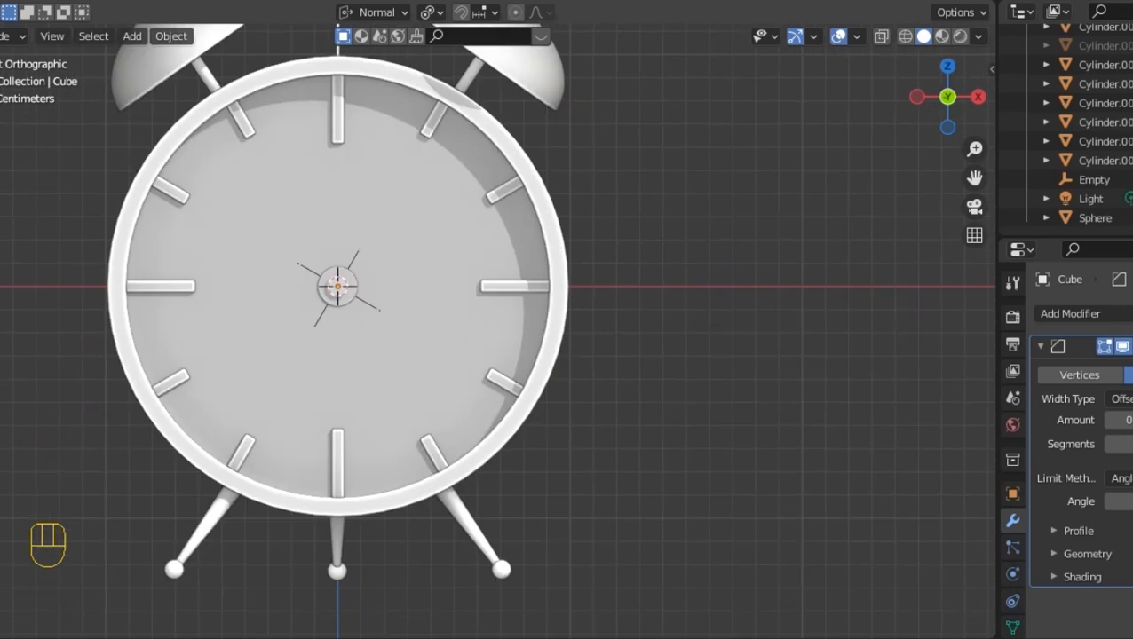
{"action": "left_click_drag", "start_coordinate": [974, 177], "coordinate": [1098, 219]}
{"action": "scroll", "coordinate": [497, 330], "scroll_direction": "up", "scroll_amount": 1}
{"action": "scroll", "coordinate": [390, 240], "scroll_direction": "up", "scroll_amount": 5}
{"action": "scroll", "coordinate": [391, 240], "scroll_direction": "down", "scroll_amount": 3}
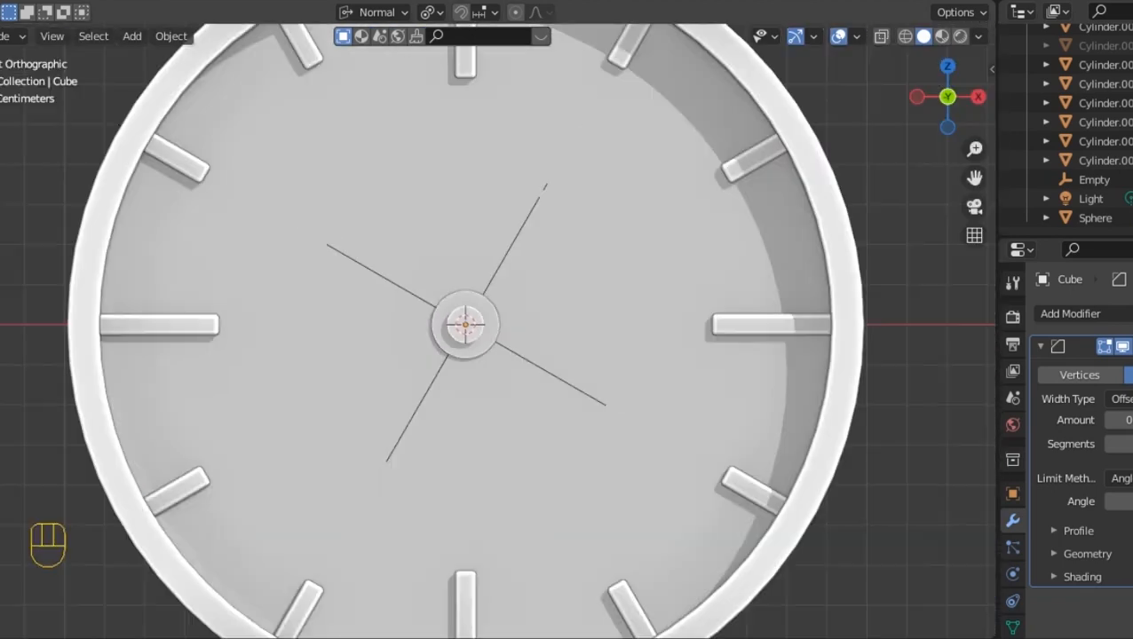
{"action": "key", "text": "shift+a"}
{"action": "mouse_move", "coordinate": [391, 240]}
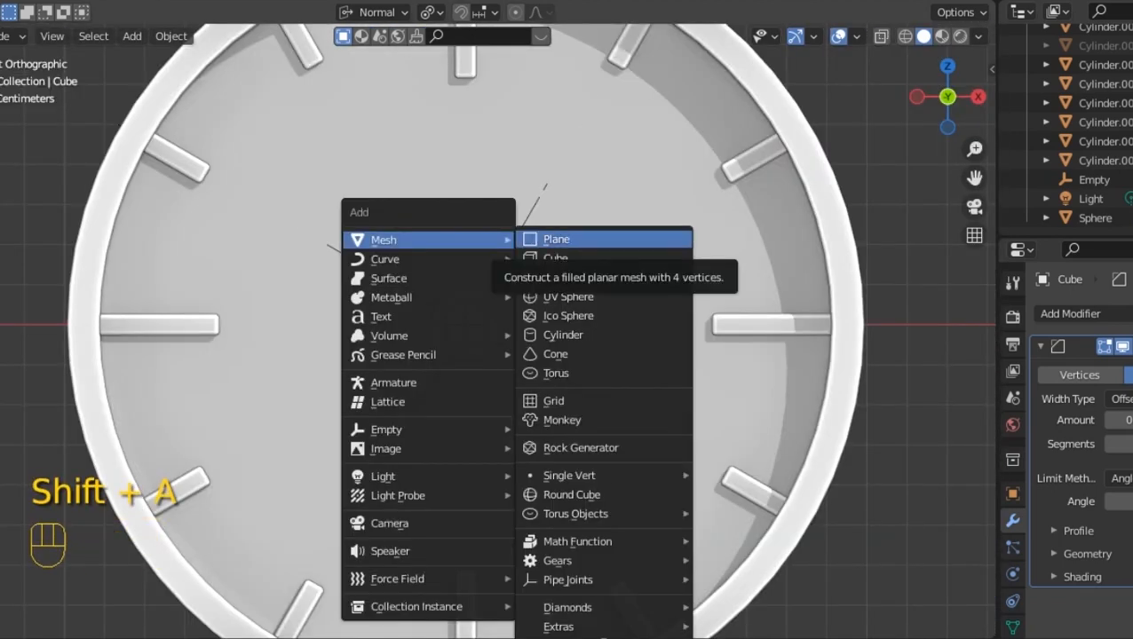
{"action": "left_click", "coordinate": [464, 325]}
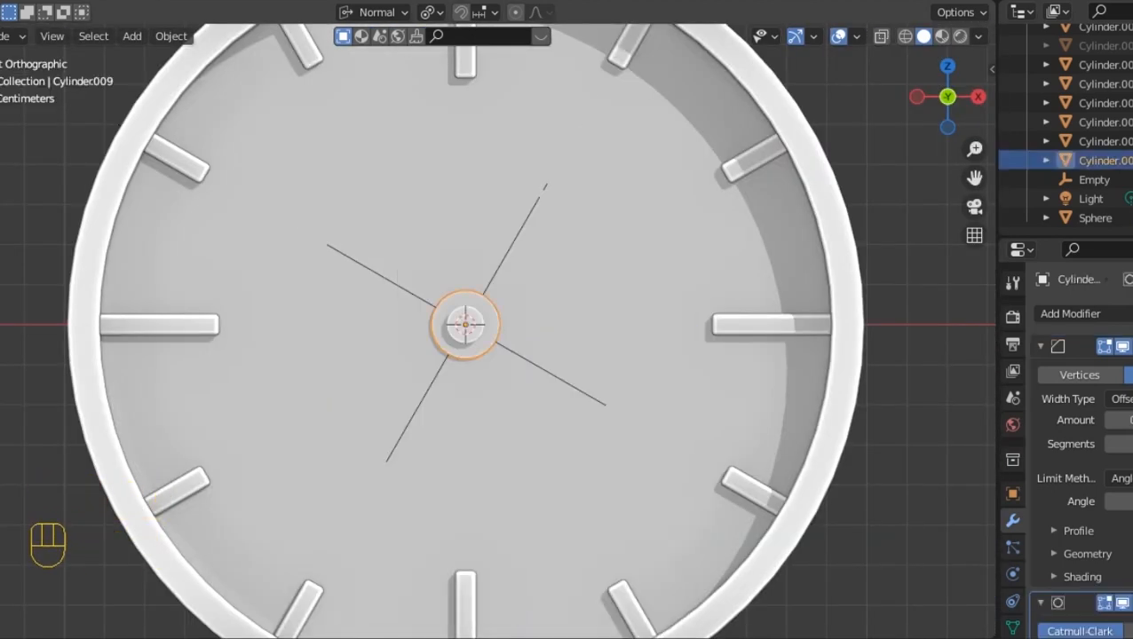
{"action": "key", "text": "slash"}
{"action": "key", "text": "slash"}
{"action": "key", "text": "slash"}
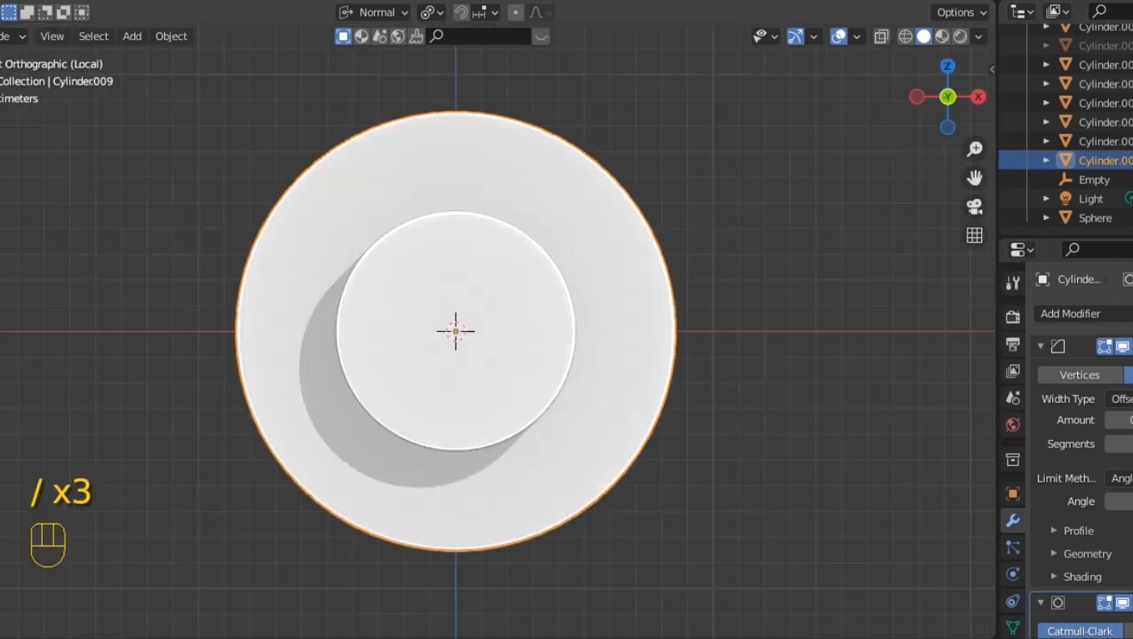
Add a plane mesh at the hub and rotate it 90° in side view so it faces the front.
{"action": "scroll", "coordinate": [444, 204], "scroll_direction": "down", "scroll_amount": 8}
{"action": "scroll", "coordinate": [444, 204], "scroll_direction": "up", "scroll_amount": 5}
{"action": "key", "text": "shift+a"}
{"action": "mouse_move", "coordinate": [436, 203]}
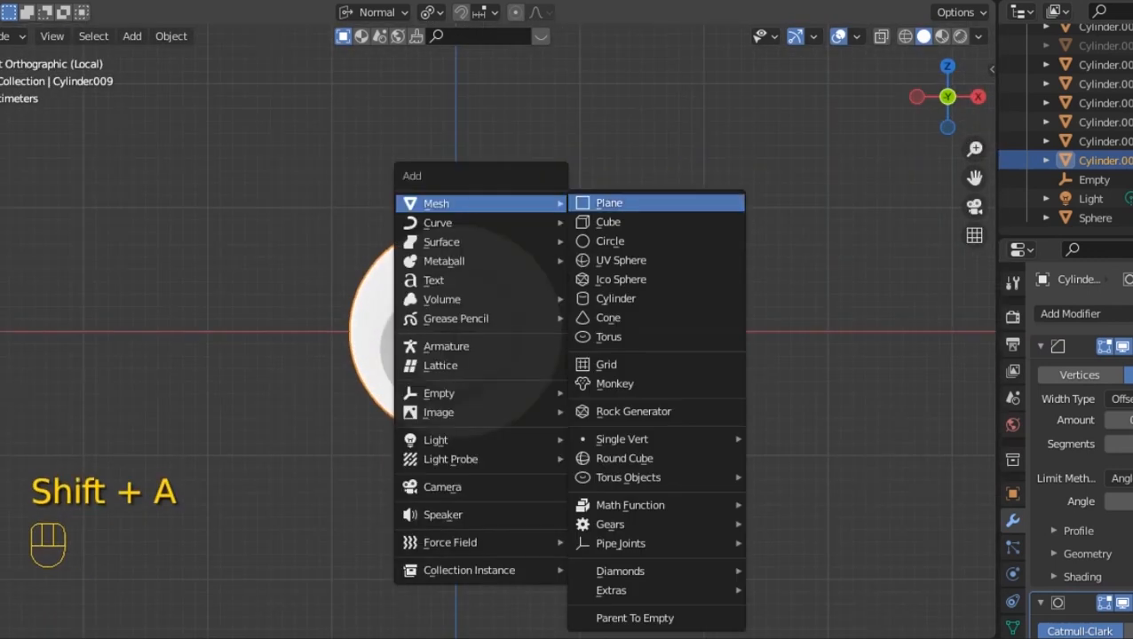
{"action": "left_click", "coordinate": [609, 203]}
{"action": "key", "text": "KP_3"}
{"action": "key", "text": "r"}
{"action": "key", "text": "KP_9"}
{"action": "key", "text": "KP_0"}
{"action": "key", "text": "Return"}
{"action": "key", "text": "KP_1"}
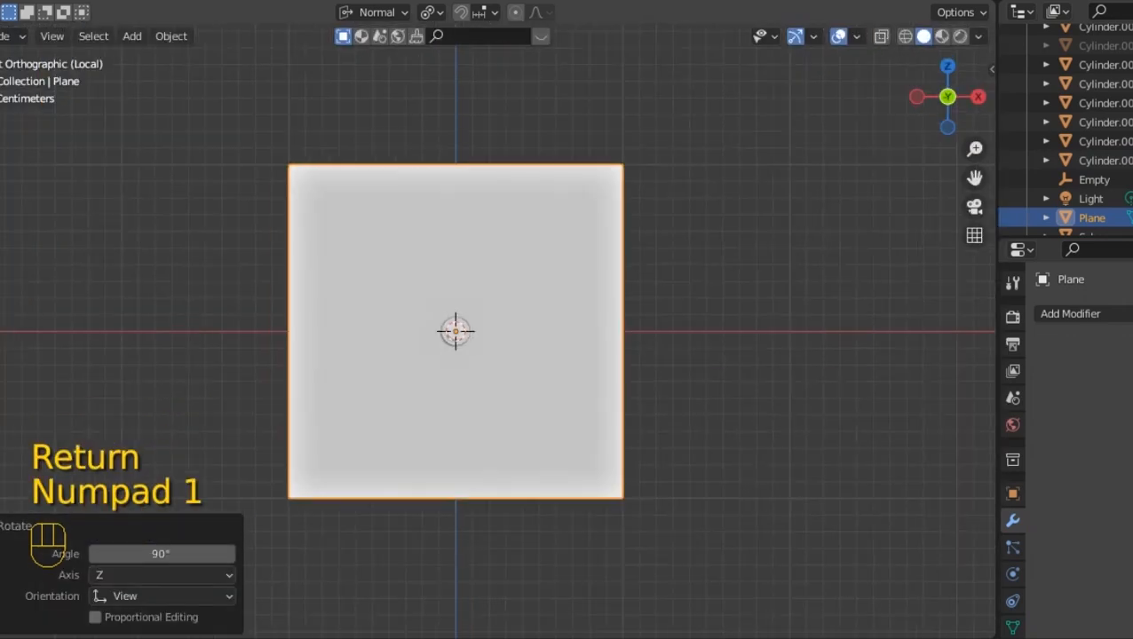
Scale the plane down in several passes until it fits inside the hub's large disc.
{"action": "key", "text": "s"}
{"action": "left_click", "coordinate": [536, 294]}
{"action": "scroll", "coordinate": [568, 302], "scroll_direction": "up", "scroll_amount": 5}
{"action": "key", "text": "s"}
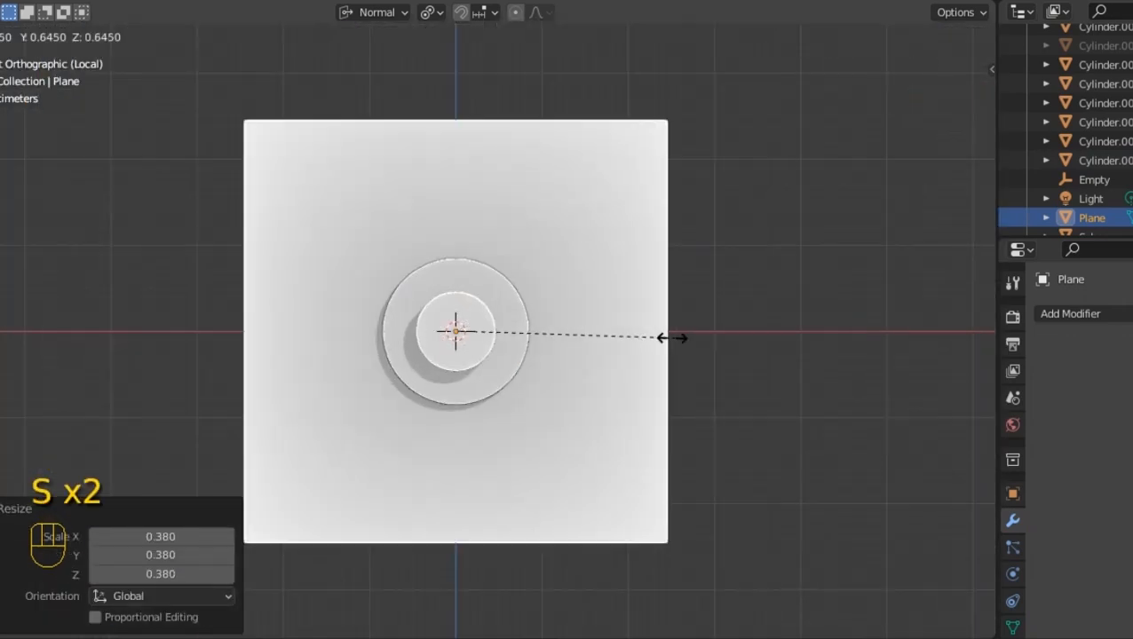
{"action": "left_click", "coordinate": [520, 333]}
{"action": "key", "text": "s"}
{"action": "left_click", "coordinate": [625, 344]}
{"action": "middle_click_drag", "start_coordinate": [624, 344], "coordinate": [534, 377]}
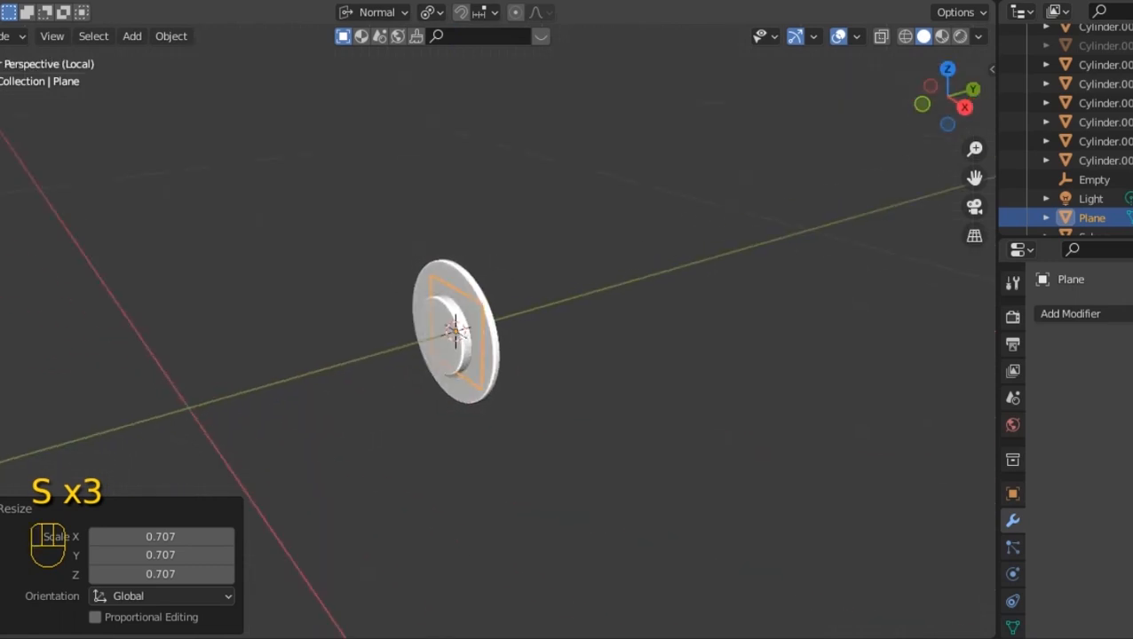
Move the plane along global Y so it sits between the hub's large and small discs, and open its mesh for editing.
{"action": "scroll", "coordinate": [534, 378], "scroll_direction": "up", "scroll_amount": 7}
{"action": "key", "text": "g"}
{"action": "key", "text": "y"}
{"action": "key", "text": "y"}
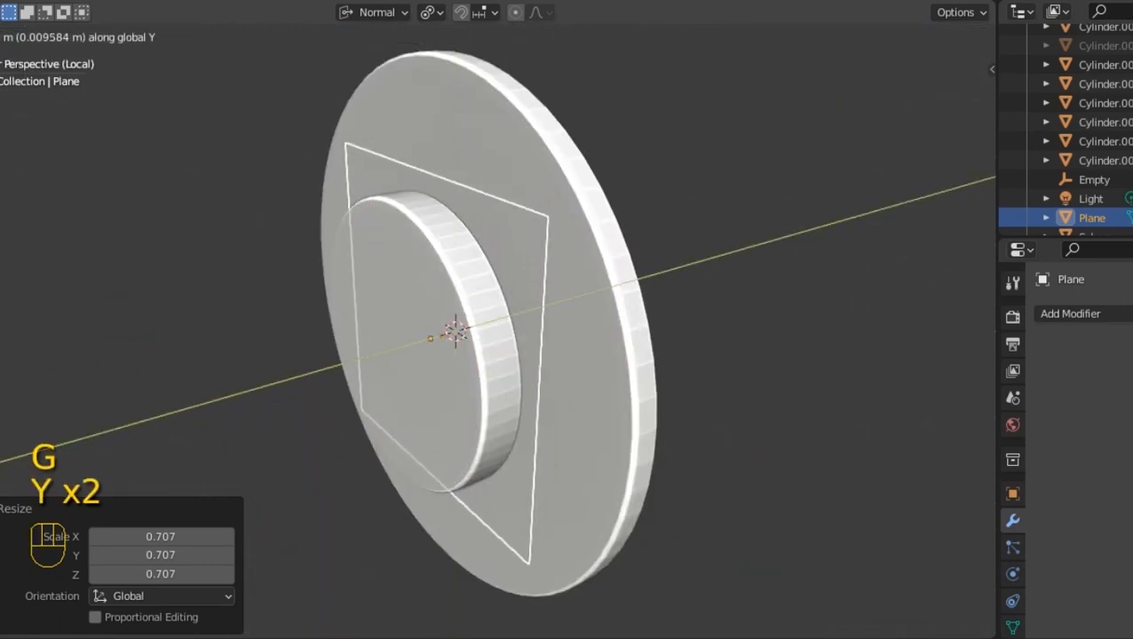
{"action": "key", "text": "Return"}
{"action": "key", "text": "KP_1"}
{"action": "key", "text": "Tab"}
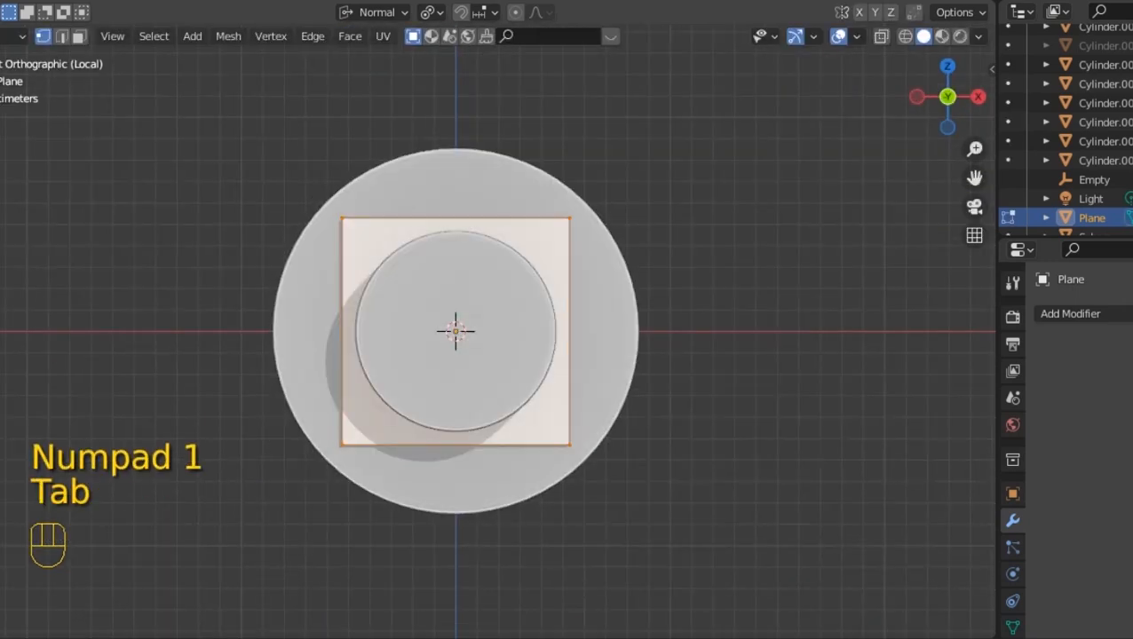
Scale the plane's mesh down until it is narrower than the hub's small front disc.
{"action": "key", "text": "s"}
{"action": "left_click", "coordinate": [652, 288]}
{"action": "key", "text": "Tab"}
{"action": "key", "text": "Tab"}
{"action": "scroll", "coordinate": [456, 331], "scroll_direction": "down", "scroll_amount": 3}
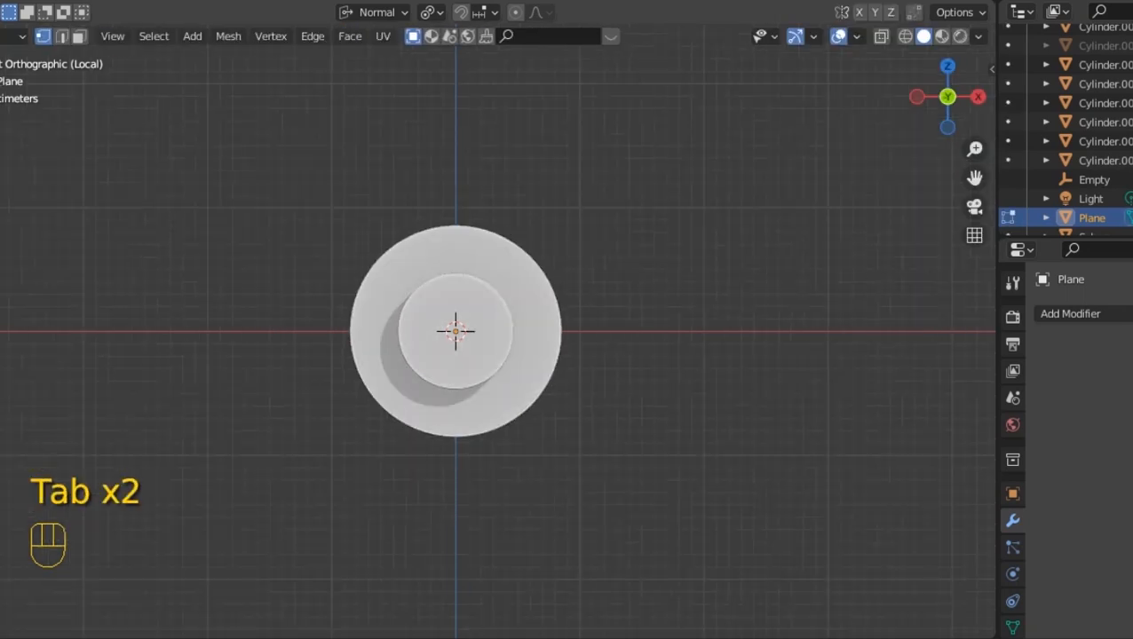
With X-ray on, move the plane's upper vertices about 0.5 m up along global Z to form a long strip.
{"action": "key", "text": "alt+z"}
{"action": "scroll", "coordinate": [455, 331], "scroll_direction": "down", "scroll_amount": 4}
{"action": "key", "text": "g"}
{"action": "key", "text": "y"}
{"action": "key", "text": "z"}
{"action": "key", "text": "z"}
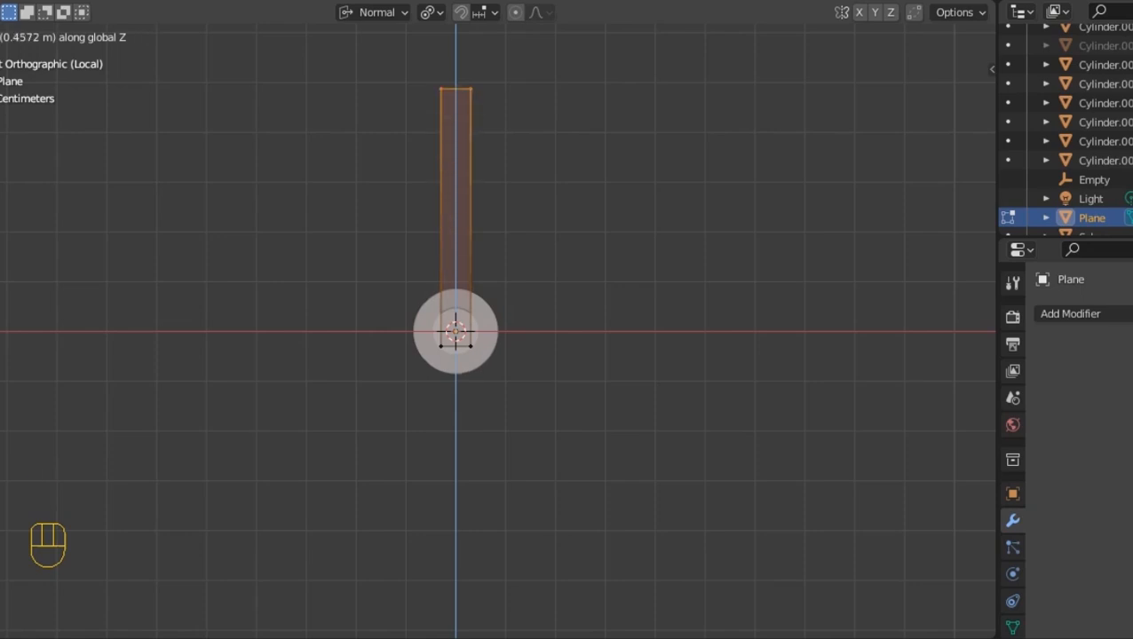
{"action": "key", "text": "Return"}
{"action": "scroll", "coordinate": [455, 332], "scroll_direction": "down", "scroll_amount": 1}
{"action": "left_click_drag", "start_coordinate": [975, 178], "coordinate": [1018, 256]}
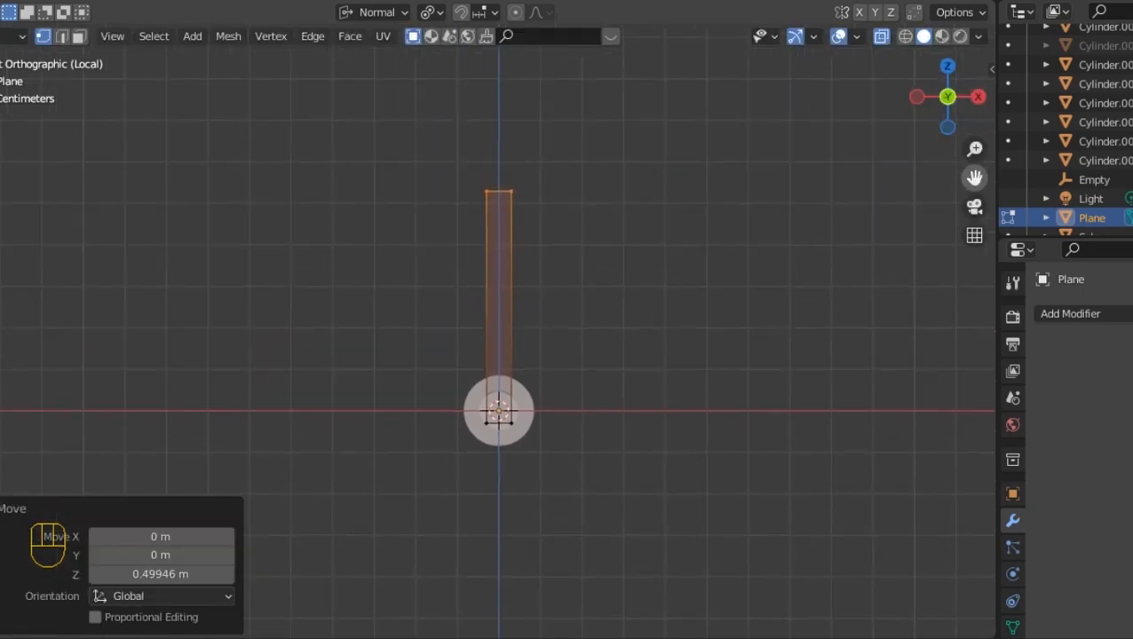
Add one lengthwise loop cut to the strip and lower its two upper corner vertices along global Z to form a pointed tip.
{"action": "key", "text": "ctrl+r"}
{"action": "double_click", "coordinate": [499, 192]}
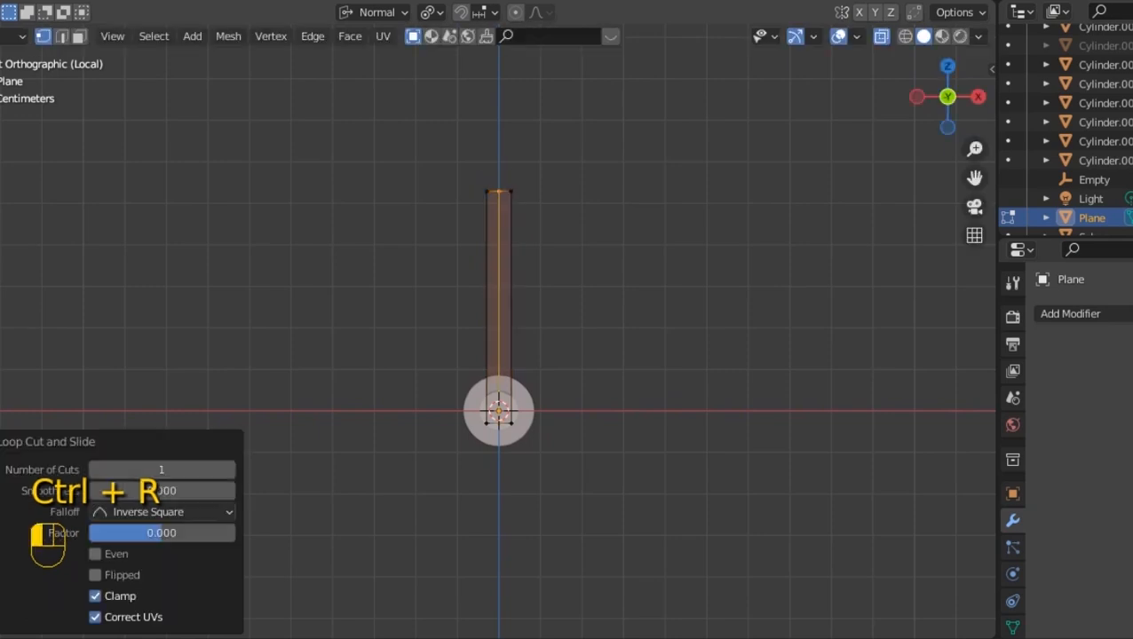
{"action": "left_click", "coordinate": [511, 191]}
{"action": "left_click", "coordinate": [486, 191], "text": "shift"}
{"action": "key", "text": "g"}
{"action": "key", "text": "z"}
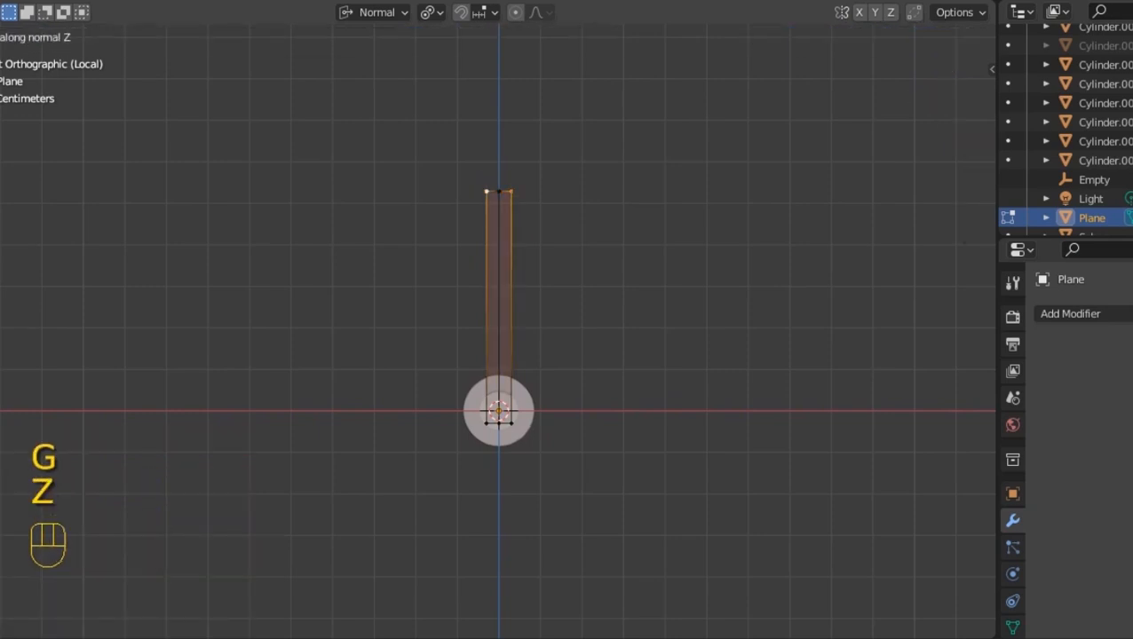
{"action": "key", "text": "z"}
{"action": "key", "text": "Tab"}
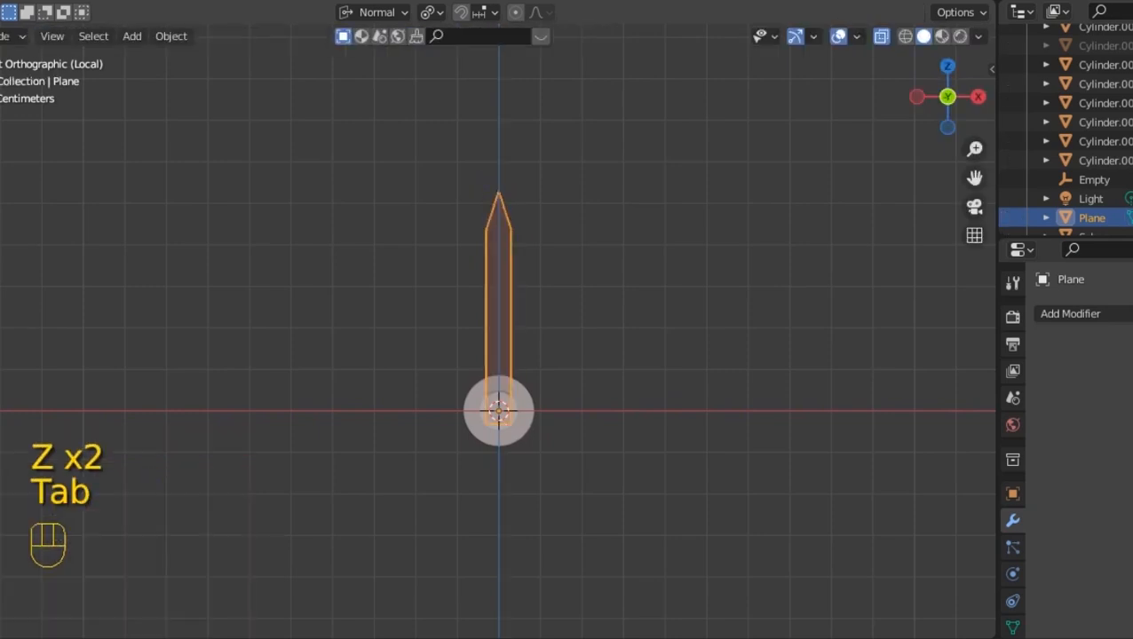
{"action": "key", "text": "Tab"}
{"action": "key", "text": "Tab"}
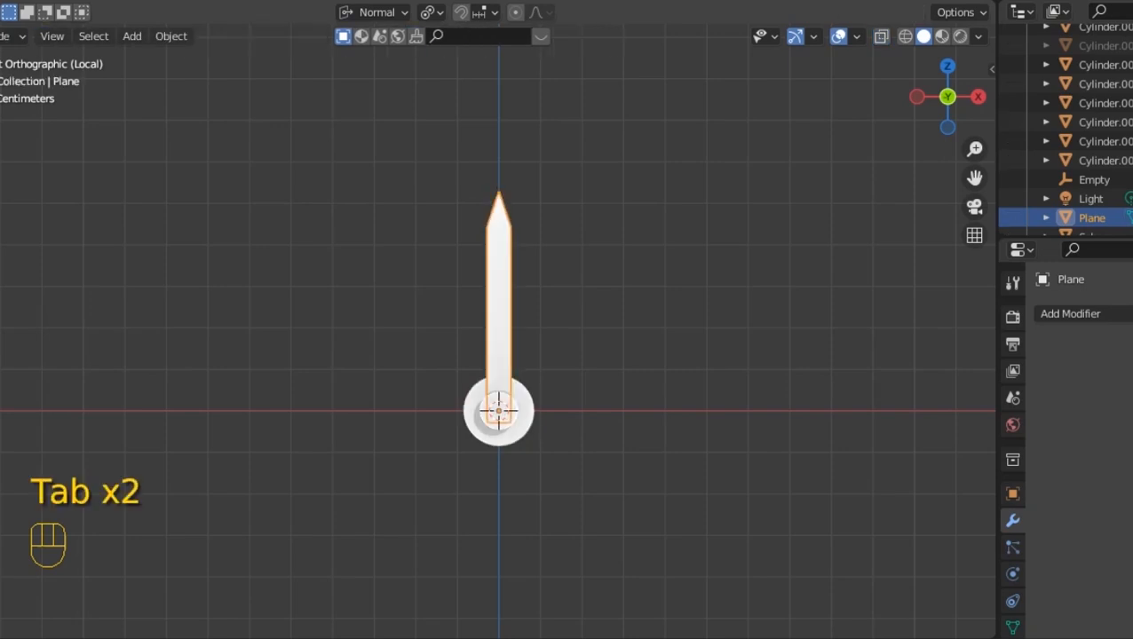
Taper the clock hand by scaling its base vertices to about 0.547 along global X.
{"action": "scroll", "coordinate": [455, 331], "scroll_direction": "up", "scroll_amount": 3}
{"action": "key", "text": "Tab"}
{"action": "key", "text": "alt+z"}
{"action": "key", "text": "s"}
{"action": "key", "text": "x"}
{"action": "key", "text": "x"}
{"action": "left_click", "coordinate": [662, 477]}
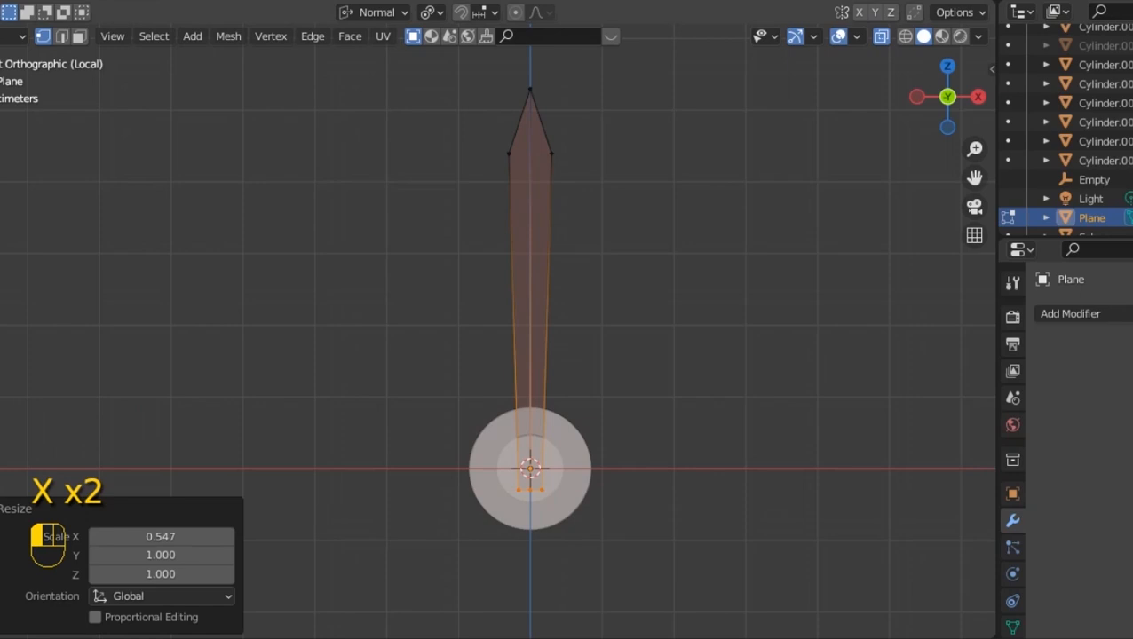
{"action": "key", "text": "Tab"}
{"action": "scroll", "coordinate": [455, 337], "scroll_direction": "down", "scroll_amount": 2}
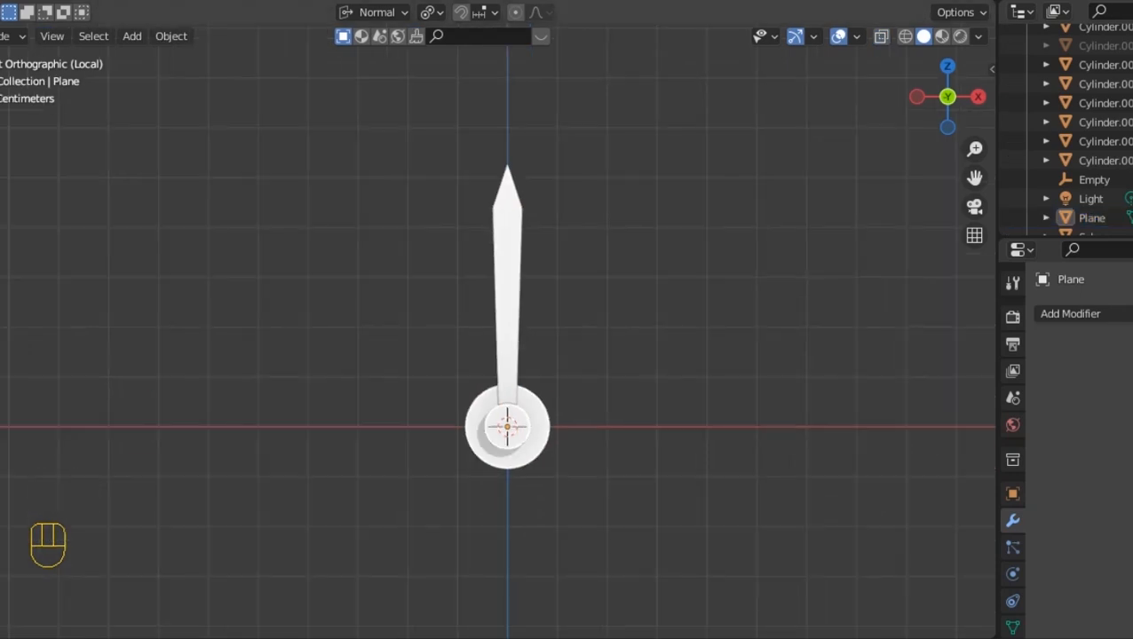
Leave local view to show the whole clock and select the hand.
{"action": "key", "text": "slash"}
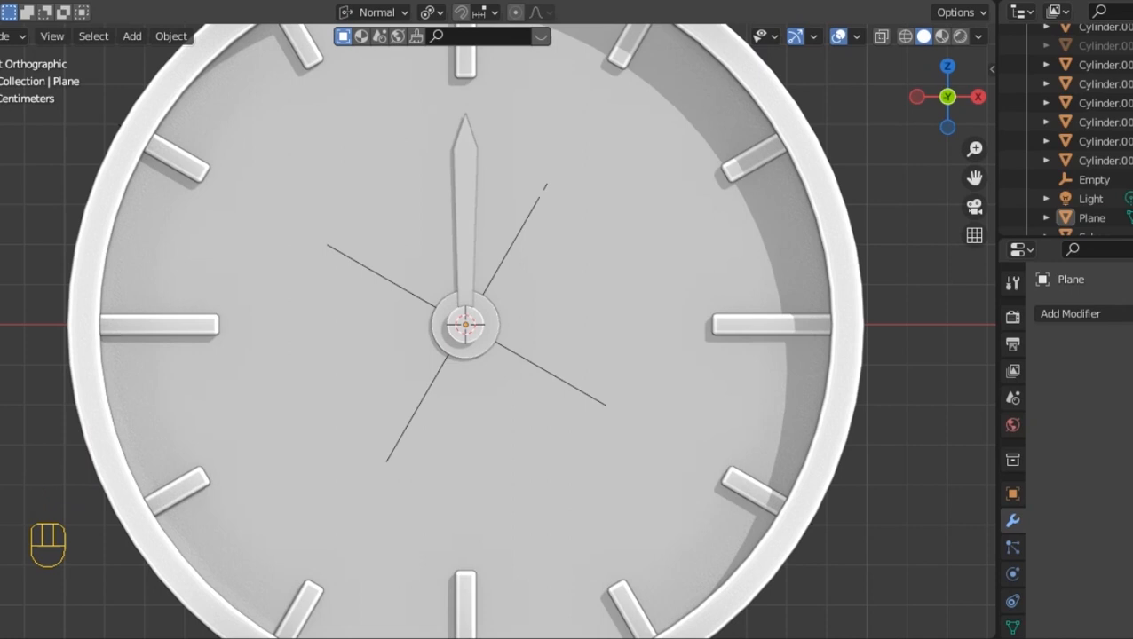
{"action": "scroll", "coordinate": [455, 333], "scroll_direction": "up", "scroll_amount": 3}
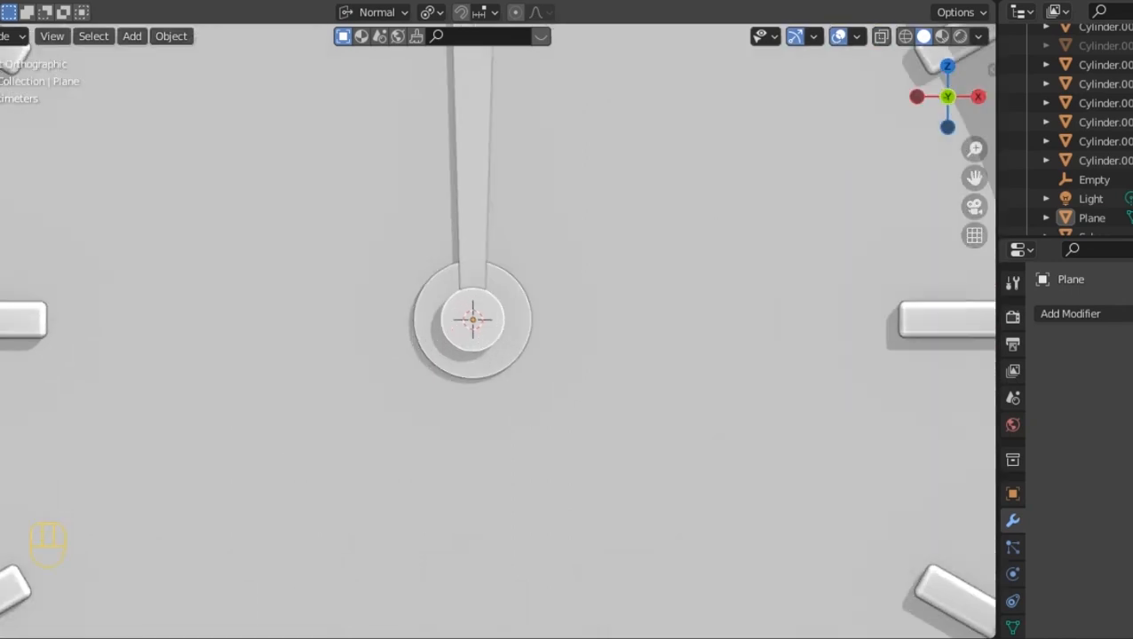
{"action": "scroll", "coordinate": [463, 325], "scroll_direction": "down", "scroll_amount": 3}
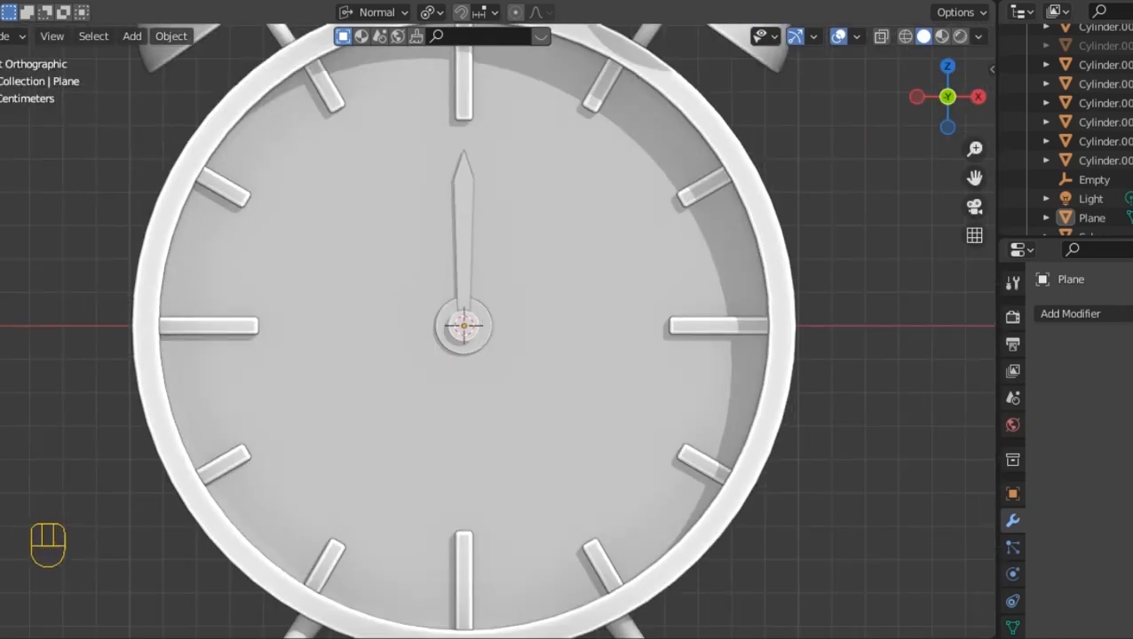
{"action": "scroll", "coordinate": [456, 331], "scroll_direction": "up", "scroll_amount": 3}
{"action": "scroll", "coordinate": [456, 331], "scroll_direction": "down", "scroll_amount": 4}
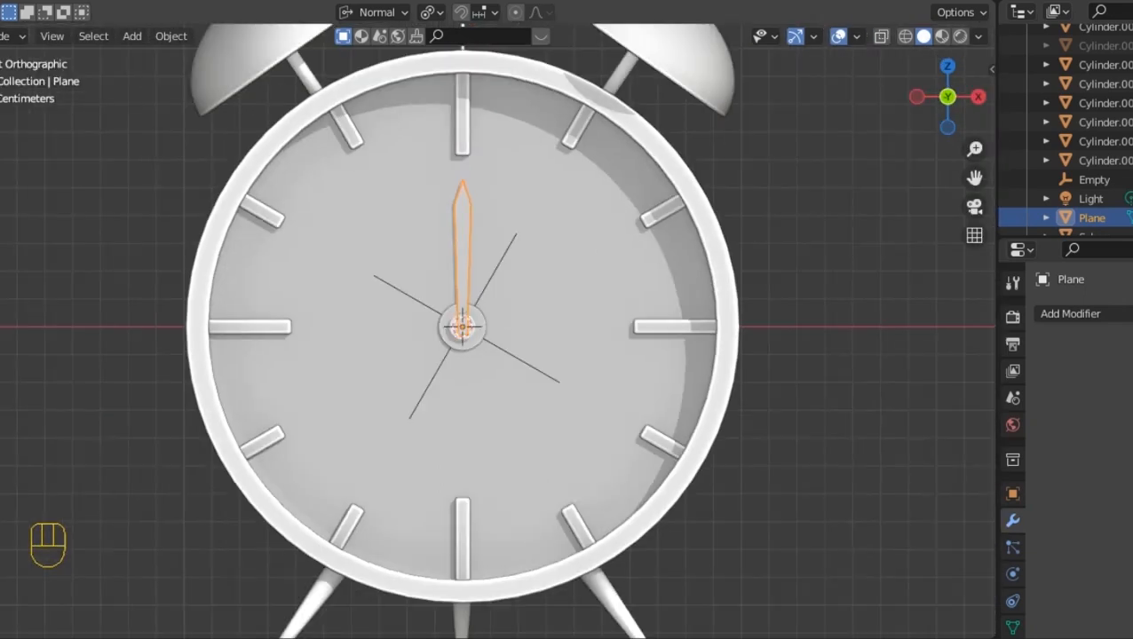
{"action": "key", "text": "alt+Tab"}
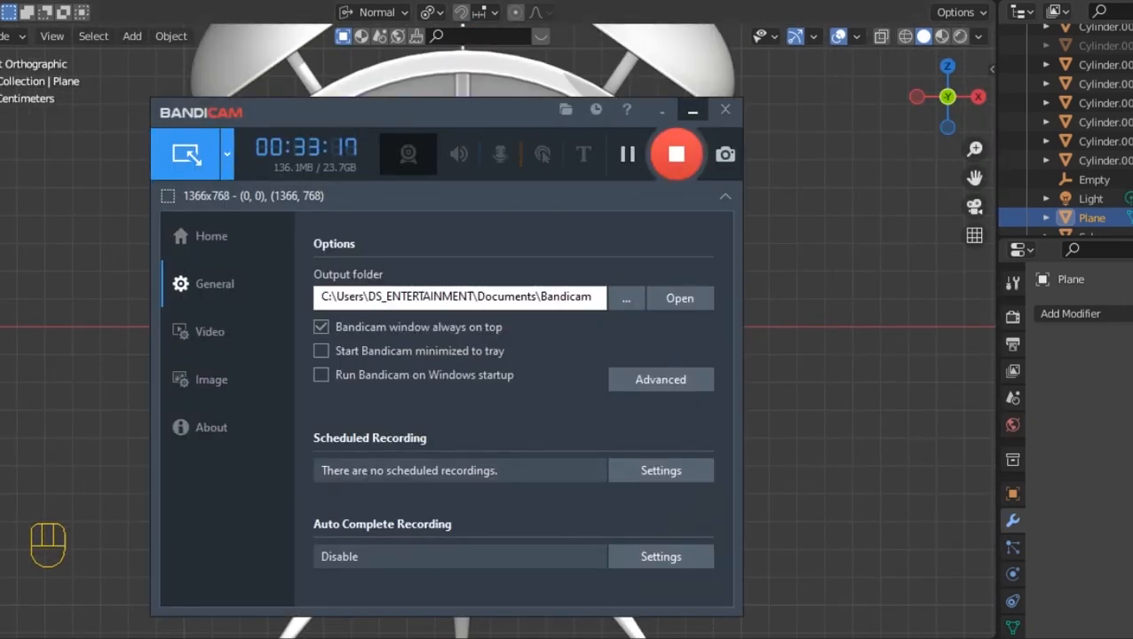
{"action": "left_click", "coordinate": [692, 111]}
Shorten the hand by moving its tip vertices about 0.031 m down along global Z.
{"action": "key", "text": "Tab"}
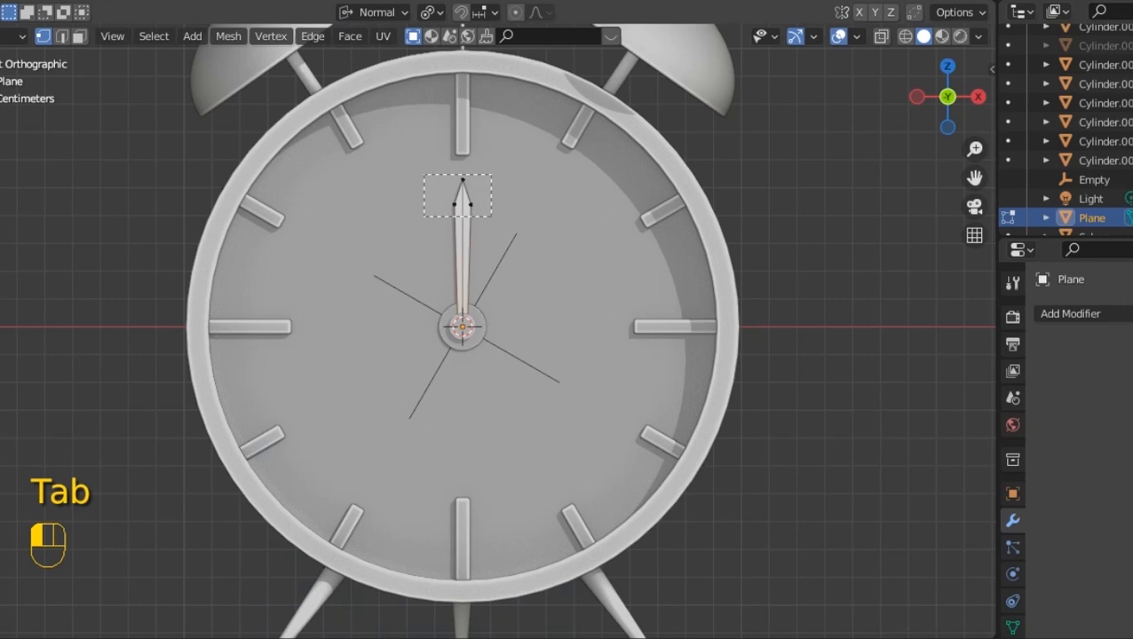
{"action": "key", "text": "g"}
{"action": "key", "text": "z"}
{"action": "key", "text": "y"}
{"action": "key", "text": "z"}
{"action": "key", "text": "z"}
{"action": "left_click", "coordinate": [391, 191]}
Using Global orientation and the 3D Cursor pivot, duplicate the hand's mesh and rotate the copy to point between four and five o'clock.
{"action": "left_click", "coordinate": [376, 13]}
{"action": "left_click", "coordinate": [355, 73]}
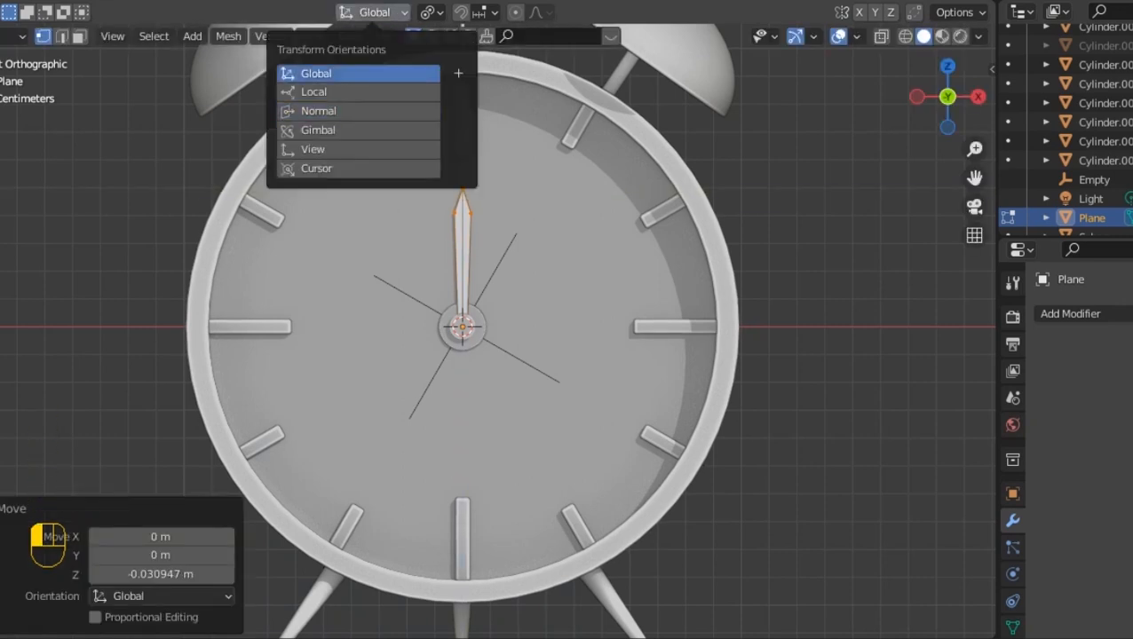
{"action": "key", "text": "l"}
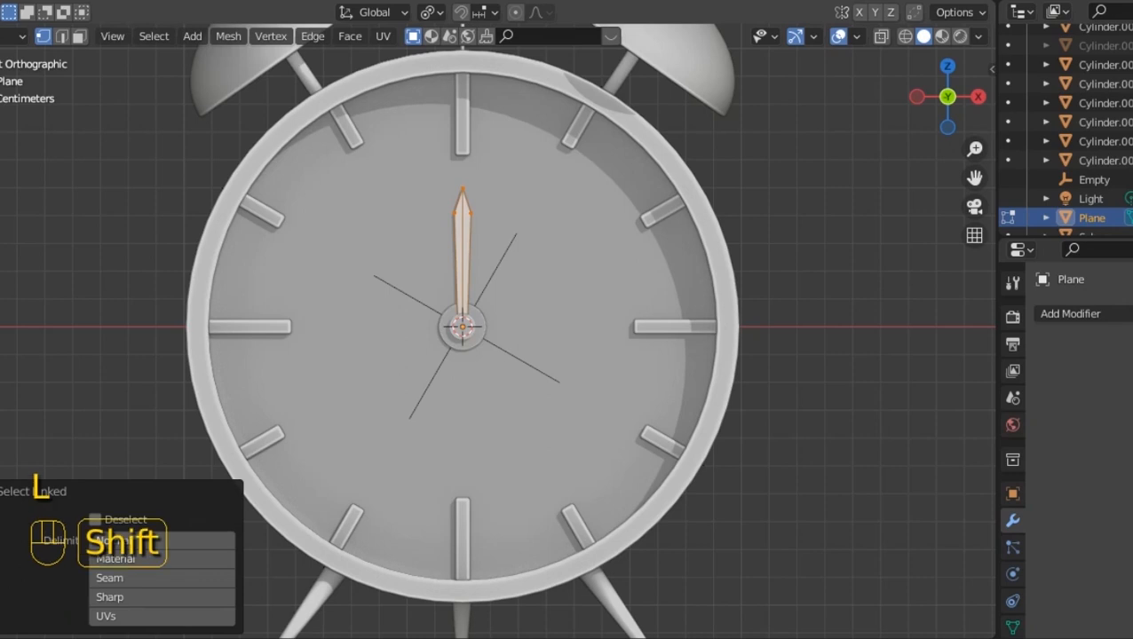
{"action": "key", "text": "shift+d"}
{"action": "key", "text": "Escape"}
{"action": "left_click", "coordinate": [430, 12]}
{"action": "left_click", "coordinate": [480, 52]}
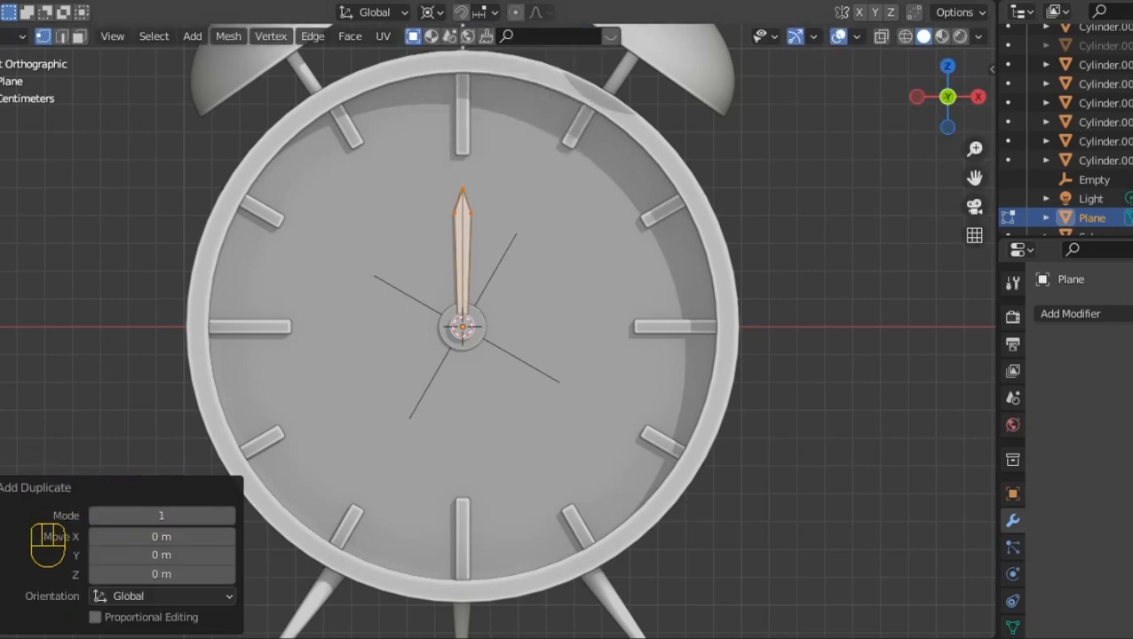
{"action": "key", "text": "r"}
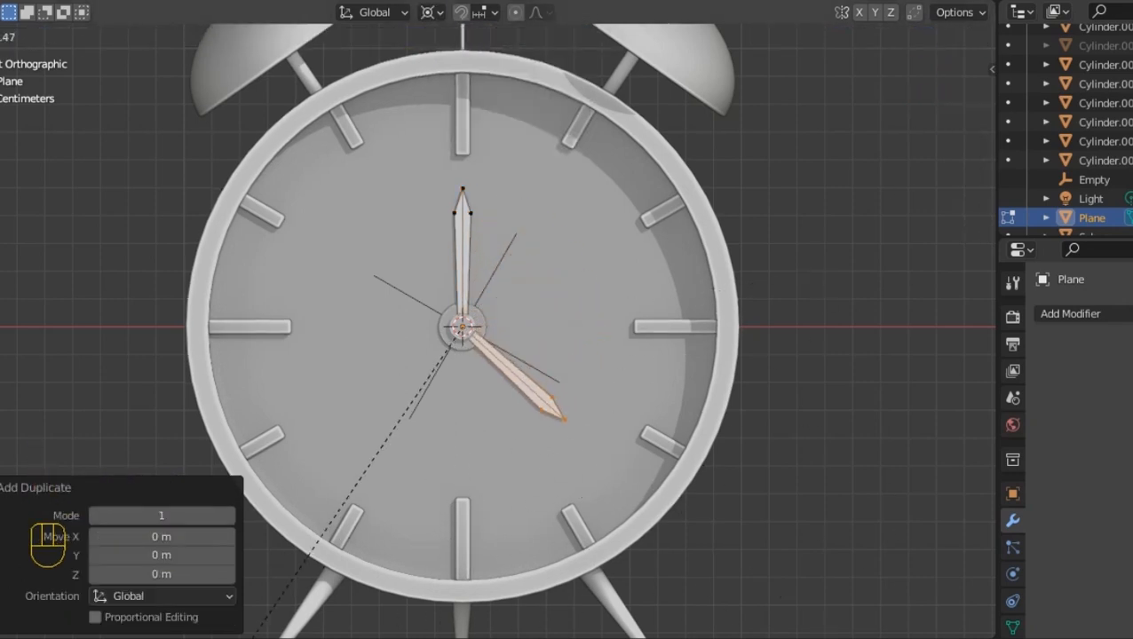
{"action": "left_click", "coordinate": [7, 453]}
Select the tip vertices of the rotated hand and switch the transform orientation to Normal.
{"action": "scroll", "coordinate": [464, 327], "scroll_direction": "up", "scroll_amount": 2}
{"action": "left_click_drag", "start_coordinate": [508, 501], "coordinate": [507, 502]}
{"action": "key", "text": "g"}
{"action": "key", "text": "z"}
{"action": "right_click", "coordinate": [508, 497]}
{"action": "left_click", "coordinate": [373, 13]}
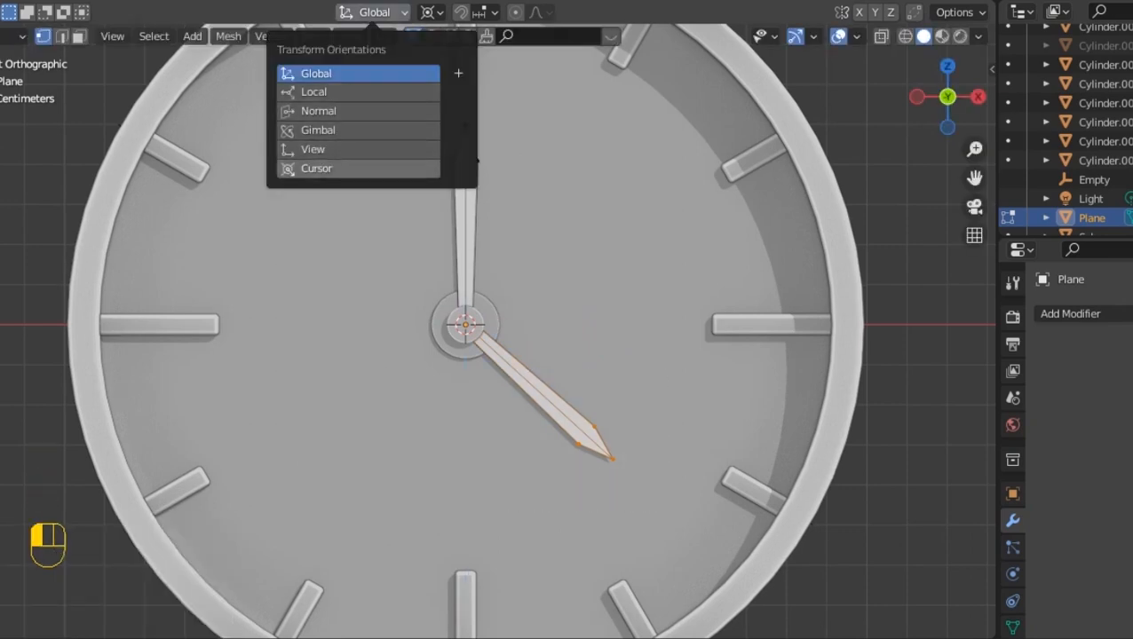
{"action": "left_click", "coordinate": [357, 111]}
Try to move the rotated hand's tip vertices along the Z, X and Y axes.
{"action": "scroll", "coordinate": [497, 331], "scroll_direction": "down", "scroll_amount": 3}
{"action": "key", "text": "g"}
{"action": "key", "text": "z"}
{"action": "key", "text": "x"}
{"action": "key", "text": "z"}
{"action": "key", "text": "z"}
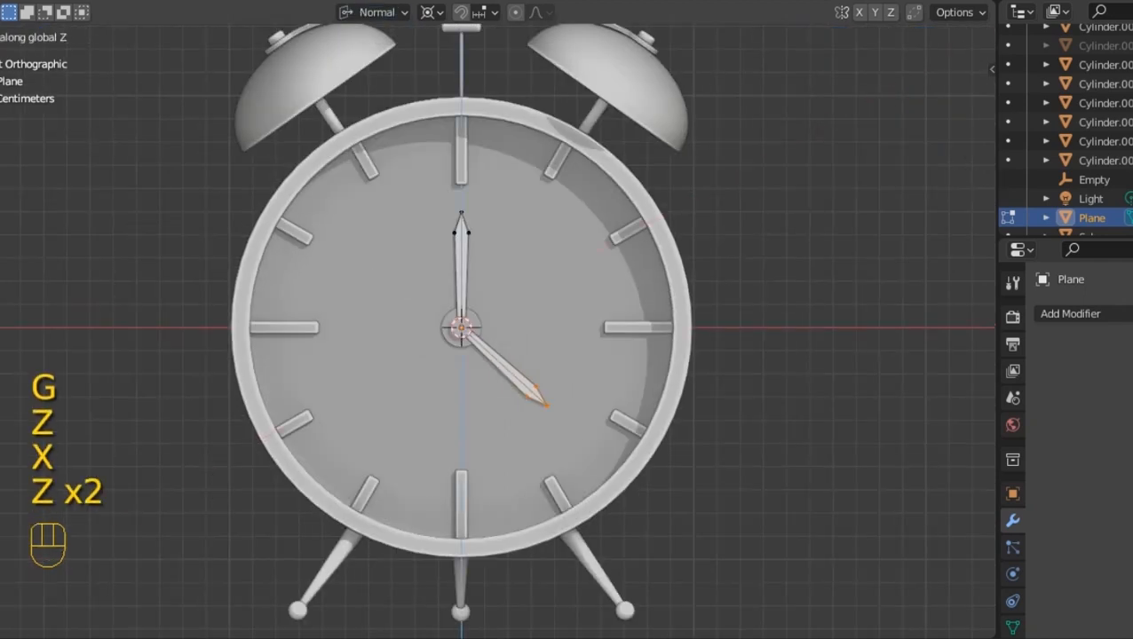
{"action": "key", "text": "y"}
{"action": "key", "text": "y"}
{"action": "key", "text": "y"}
{"action": "right_click", "coordinate": [498, 330]}
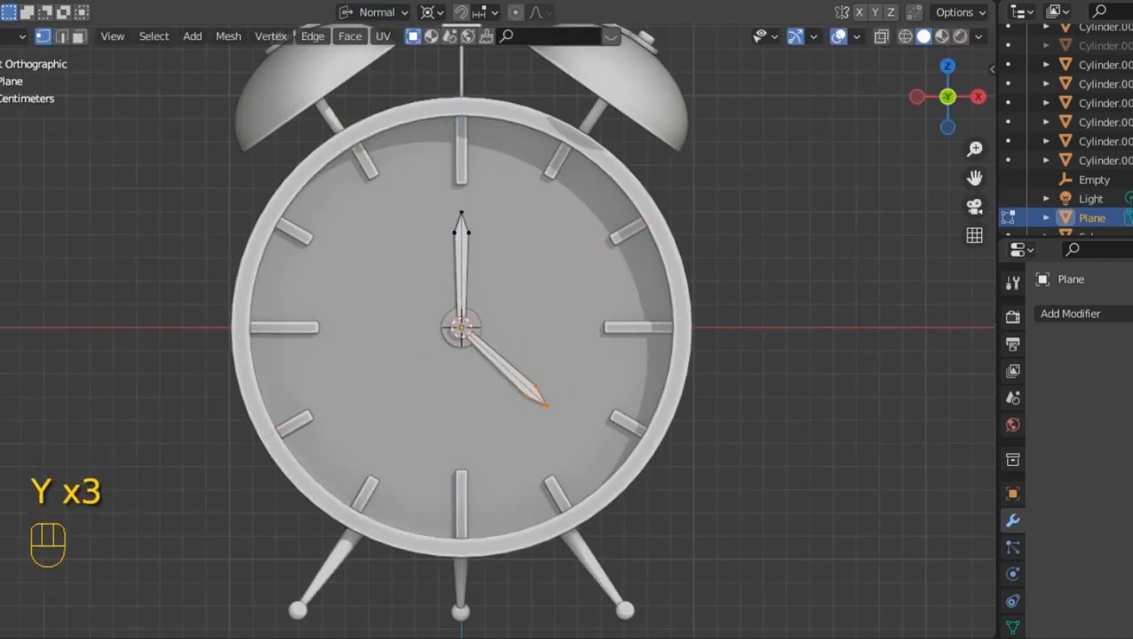
Undo the tip selection and the rotation of the duplicated hand.
{"action": "scroll", "coordinate": [497, 330], "scroll_direction": "up", "scroll_amount": 1}
{"action": "key", "text": "ctrl+z"}
{"action": "key", "text": "ctrl+z"}
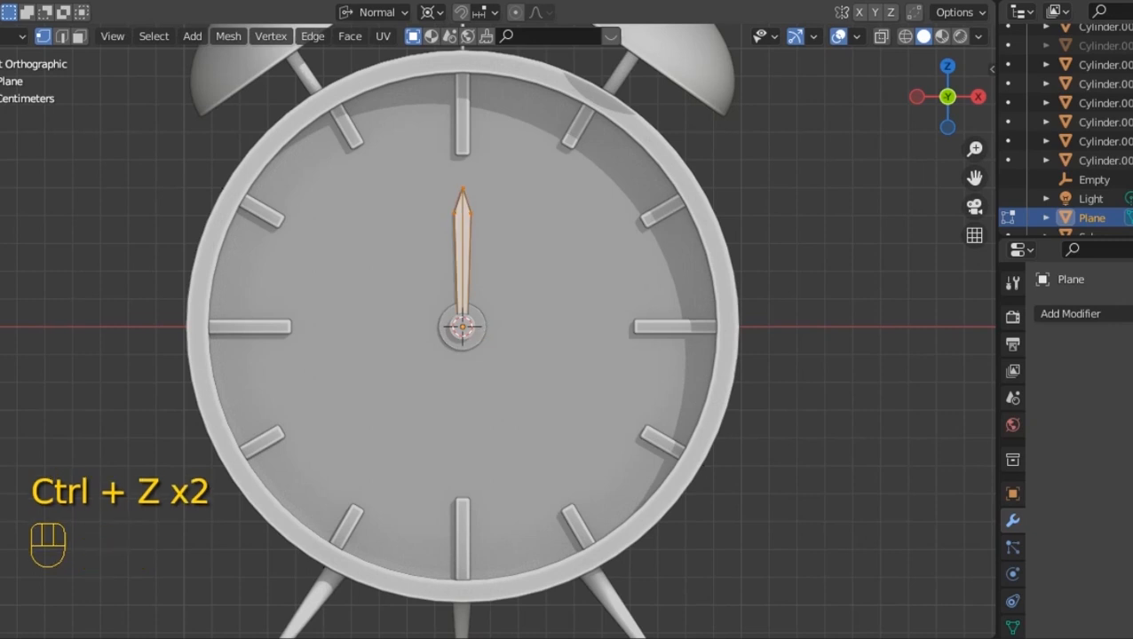
Try to move the duplicated hand mesh along its normal Z axis.
{"action": "key", "text": "g"}
{"action": "key", "text": "z"}
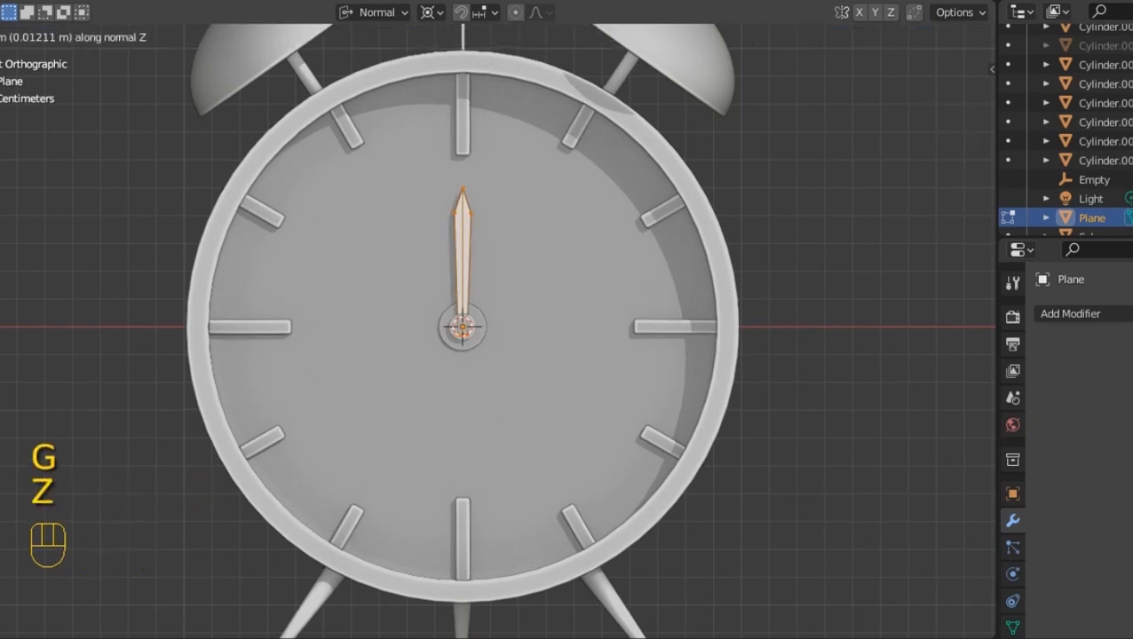
{"action": "left_click", "coordinate": [497, 330]}
{"action": "left_click_drag", "start_coordinate": [948, 97], "coordinate": [875, 110]}
{"action": "key", "text": "KP_1"}
{"action": "key", "text": "ctrl+z"}
Separate the duplicated hand into its own object and select its tip vertices in Edit Mode.
{"action": "key", "text": "p"}
{"action": "left_click", "coordinate": [519, 179]}
{"action": "key", "text": "Tab"}
{"action": "key", "text": "Tab"}
{"action": "left_click_drag", "start_coordinate": [503, 245], "coordinate": [368, 182]}
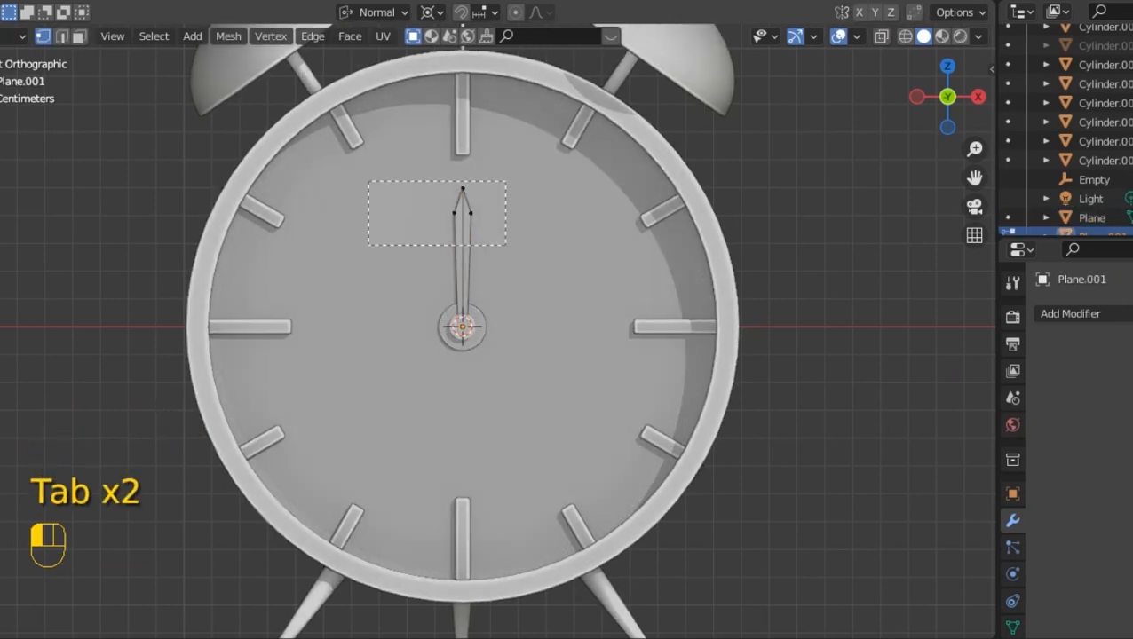
Try to move the separated hand's tip vertices along the normal Z and Y axes.
{"action": "key", "text": "g"}
{"action": "key", "text": "z"}
{"action": "key", "text": "y"}
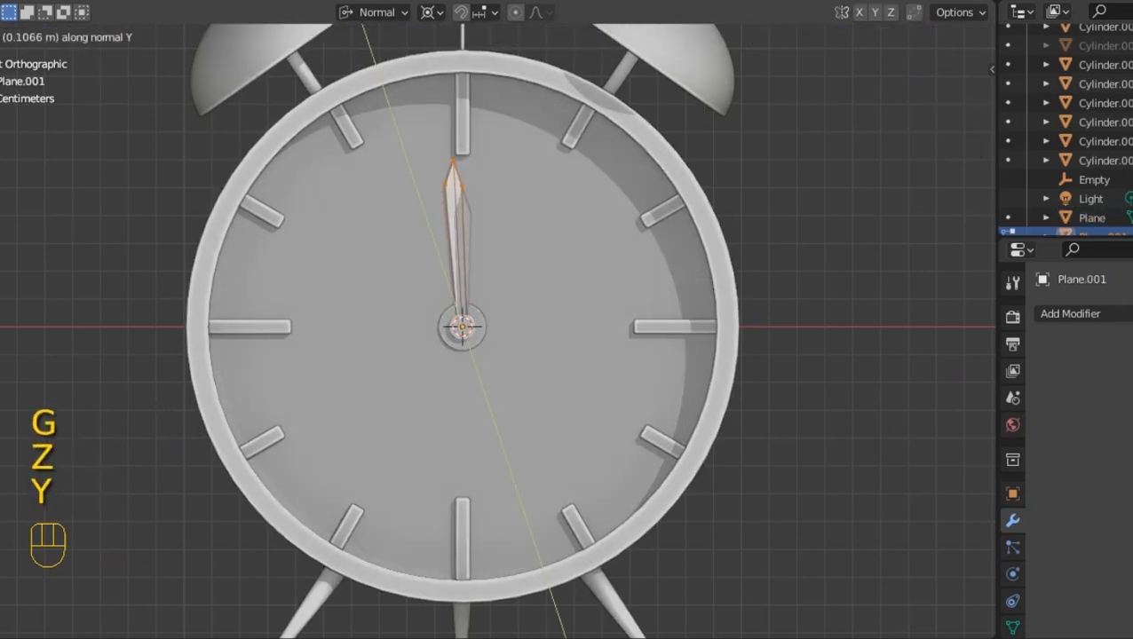
{"action": "key", "text": "y"}
{"action": "left_click", "coordinate": [374, 158]}
{"action": "key", "text": "ctrl+z"}
Switch the transform orientation to Global and lengthen the separated hand by moving its tip vertices up about 0.127 m along Z.
{"action": "left_click", "coordinate": [373, 13]}
{"action": "left_click", "coordinate": [316, 73]}
{"action": "key", "text": "g"}
{"action": "key", "text": "z"}
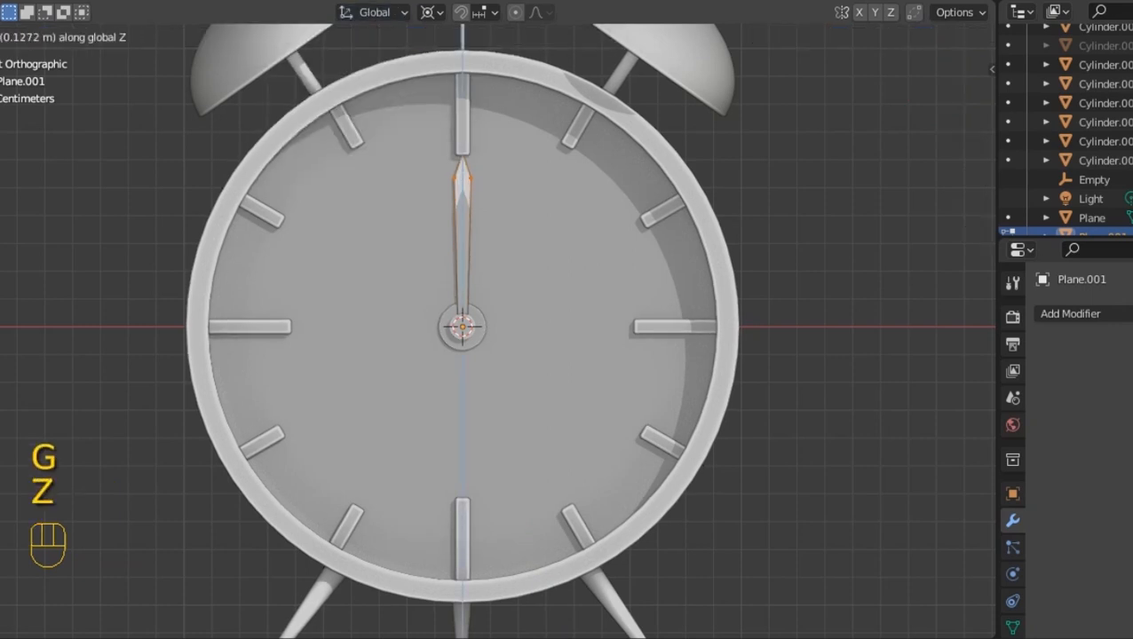
{"action": "key", "text": "Tab"}
Set the transform pivot point and rotate the longer hand clockwise to point between four and five o'clock.
{"action": "left_click", "coordinate": [429, 11]}
{"action": "left_click", "coordinate": [481, 53]}
{"action": "key", "text": "r"}
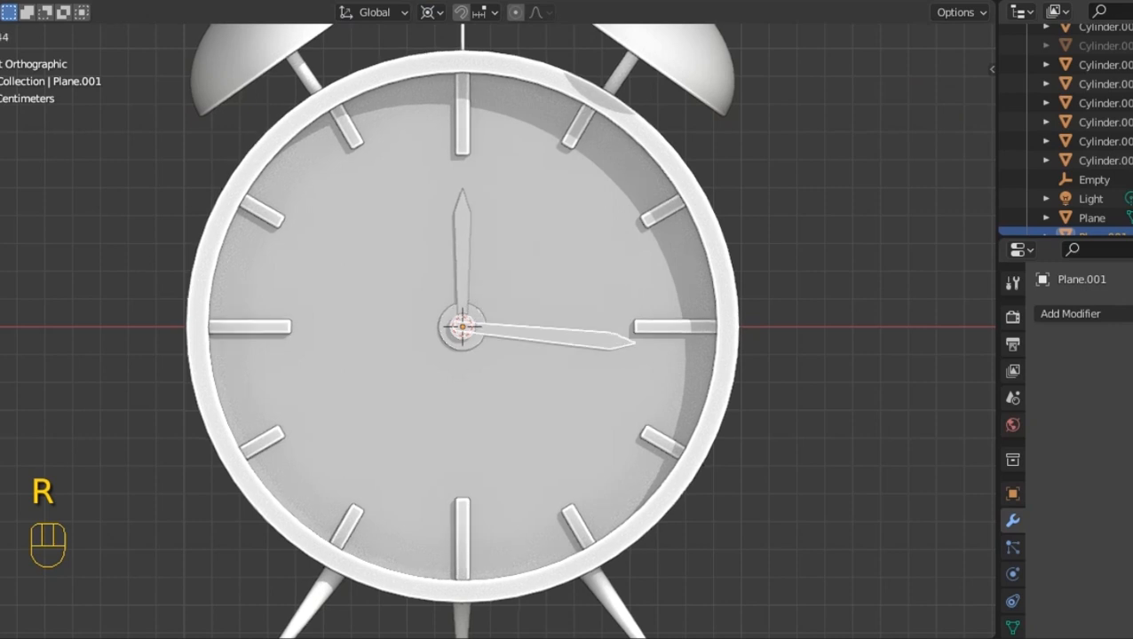
{"action": "left_click", "coordinate": [635, 346]}
{"action": "key", "text": "r"}
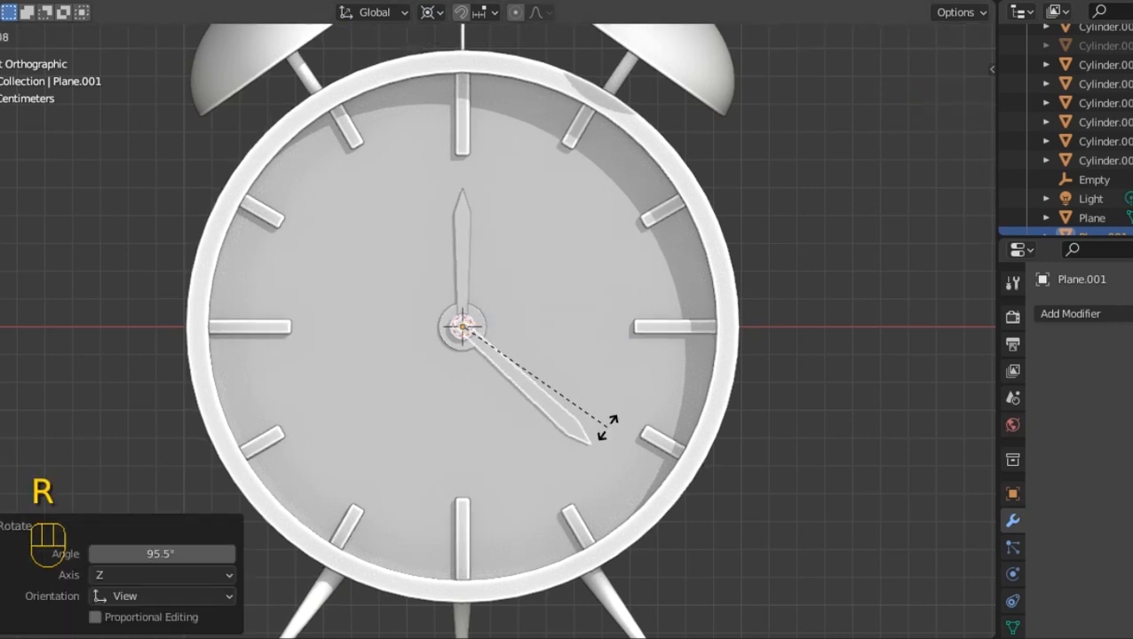
{"action": "left_click", "coordinate": [602, 448]}
Rotate the shorter hand to point at ten o'clock.
{"action": "left_click", "coordinate": [462, 231]}
{"action": "key", "text": "r"}
{"action": "left_click", "coordinate": [495, 114]}
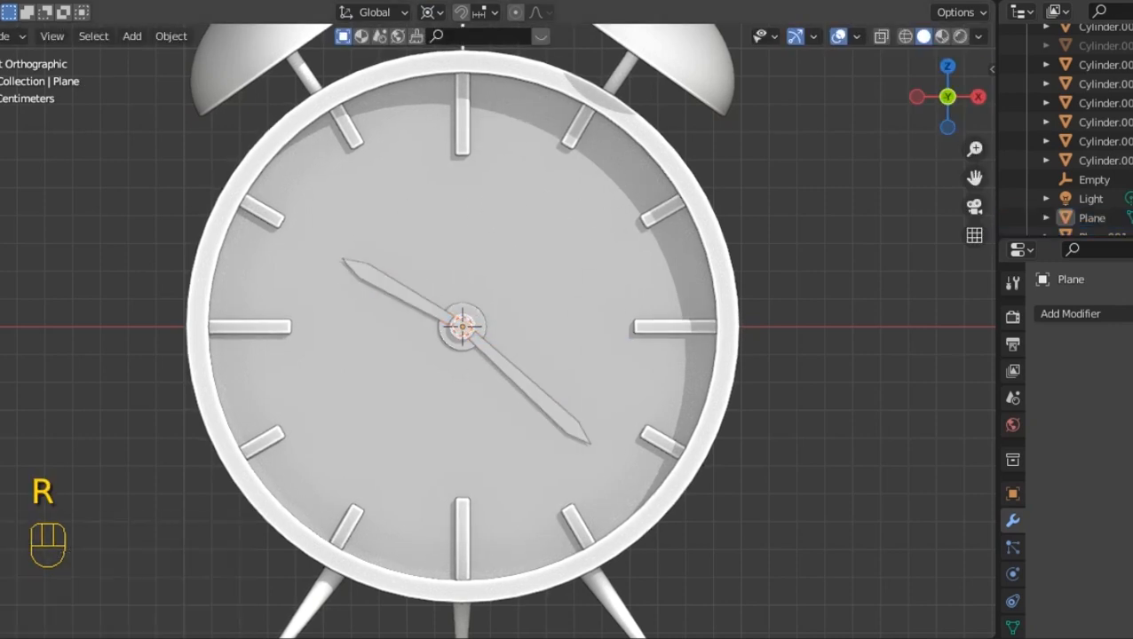
Apply smooth shading to the cylinders that form the dial's center hub.
{"action": "scroll", "coordinate": [496, 113], "scroll_direction": "up", "scroll_amount": 2}
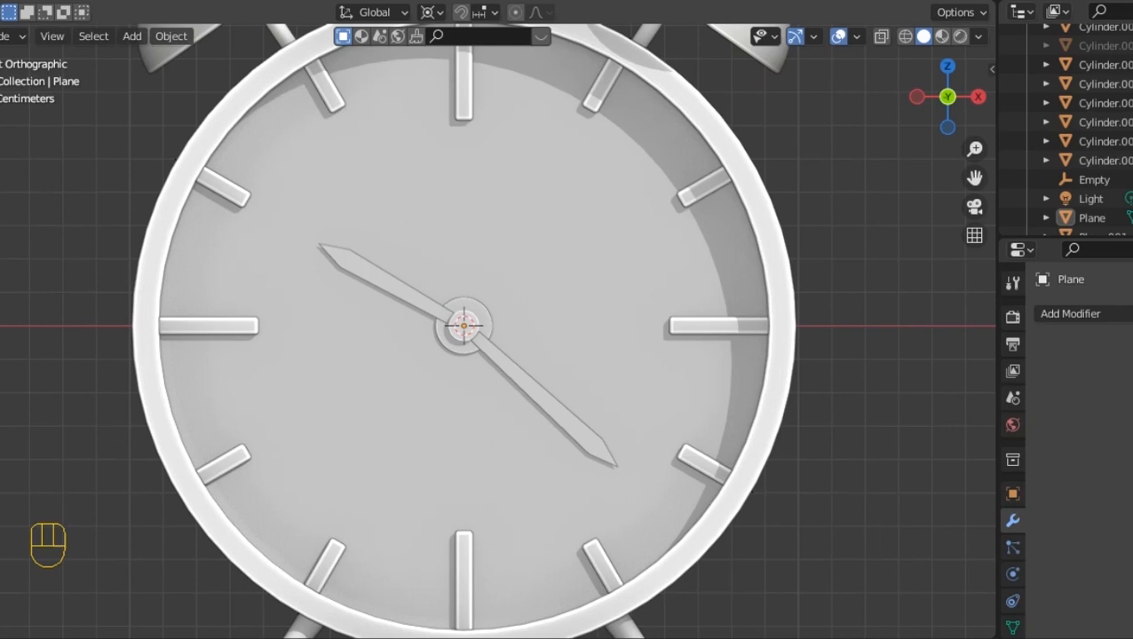
{"action": "scroll", "coordinate": [456, 331], "scroll_direction": "up", "scroll_amount": 7}
{"action": "left_click_drag", "start_coordinate": [950, 100], "coordinate": [821, 113]}
{"action": "scroll", "coordinate": [490, 329], "scroll_direction": "up", "scroll_amount": 6}
{"action": "left_click", "coordinate": [679, 289]}
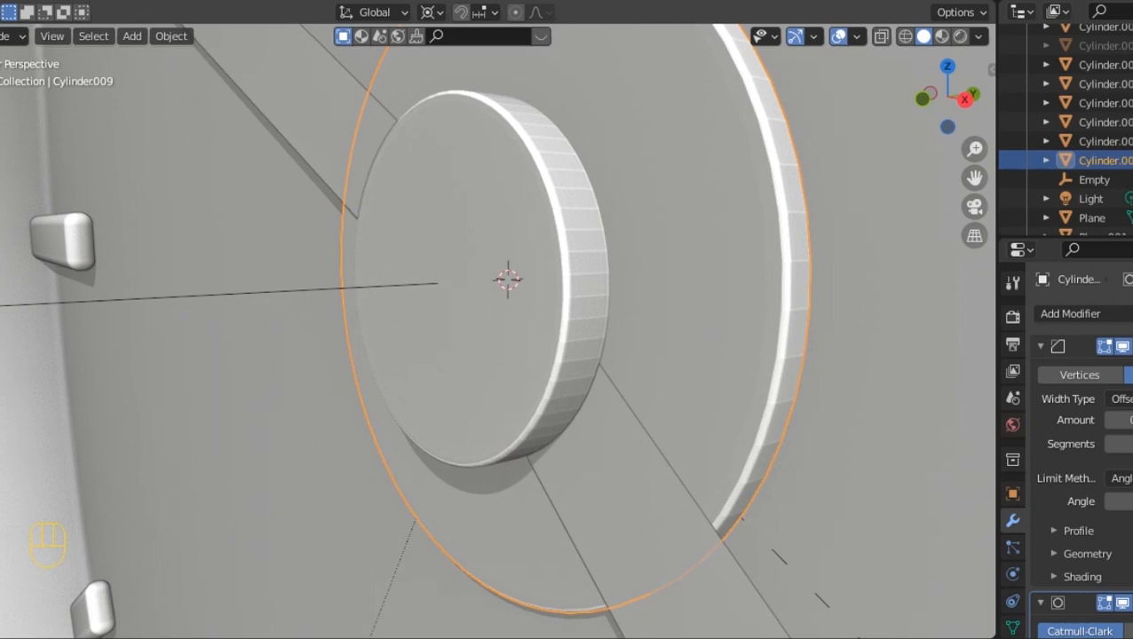
{"action": "right_click", "coordinate": [548, 260]}
{"action": "left_click", "coordinate": [548, 259]}
Move the longer hand forward along the Y axis by about -0.008 m so it sits in front of the shorter hand.
{"action": "left_click", "coordinate": [621, 475]}
{"action": "left_click", "coordinate": [1070, 313]}
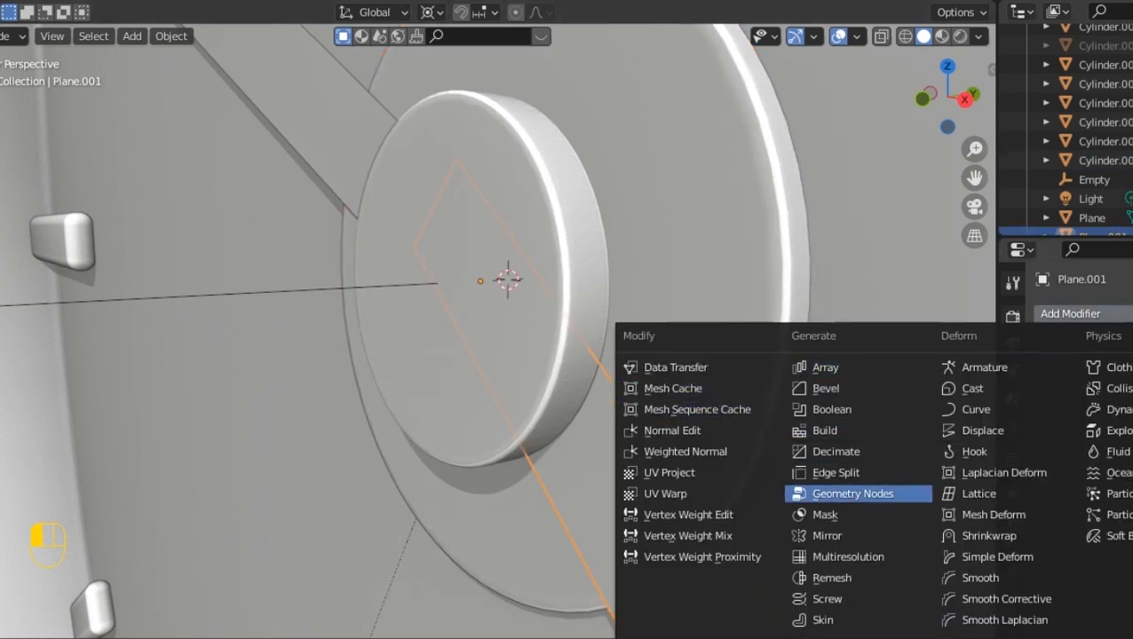
{"action": "scroll", "coordinate": [497, 330], "scroll_direction": "down", "scroll_amount": 3}
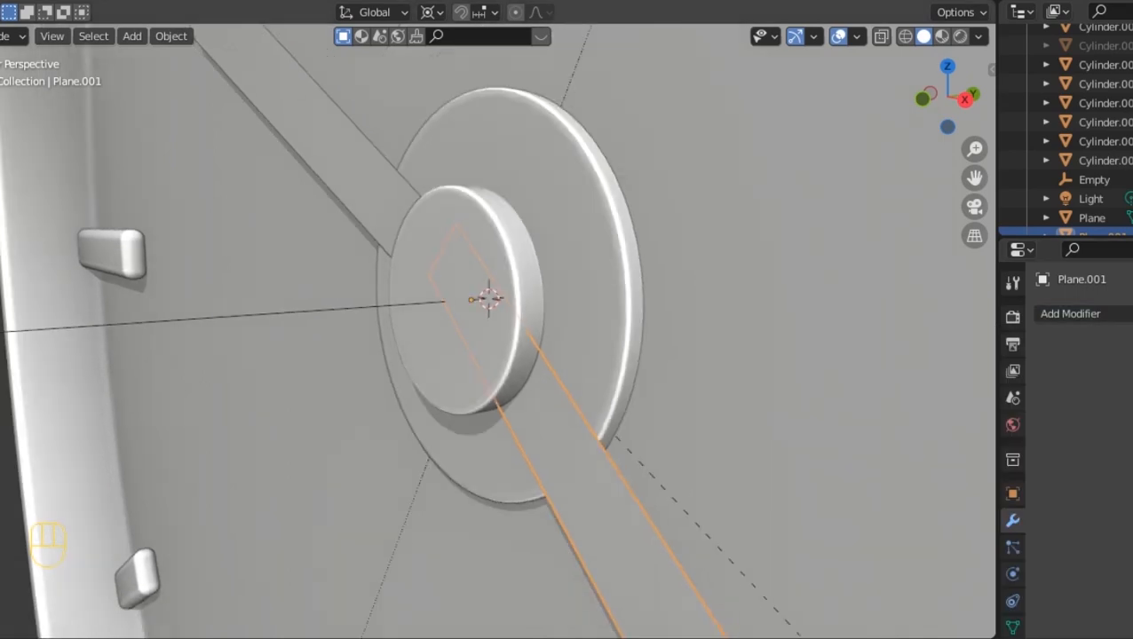
{"action": "scroll", "coordinate": [497, 331], "scroll_direction": "down", "scroll_amount": 9}
{"action": "scroll", "coordinate": [497, 330], "scroll_direction": "up", "scroll_amount": 10}
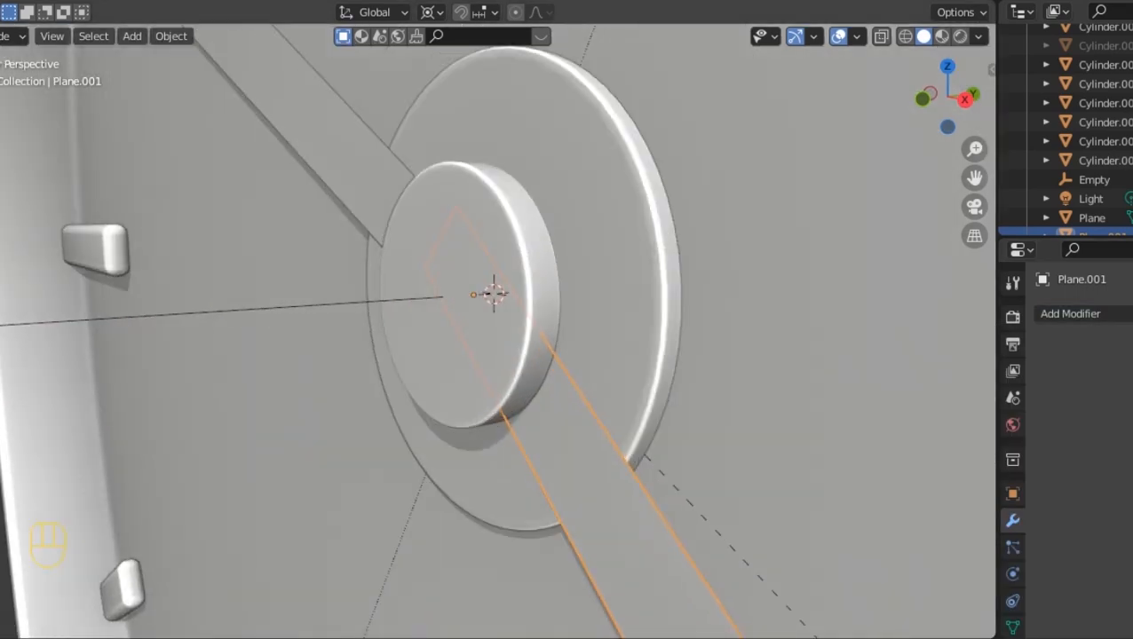
{"action": "key", "text": "g"}
{"action": "key", "text": "y"}
{"action": "left_click", "coordinate": [494, 295]}
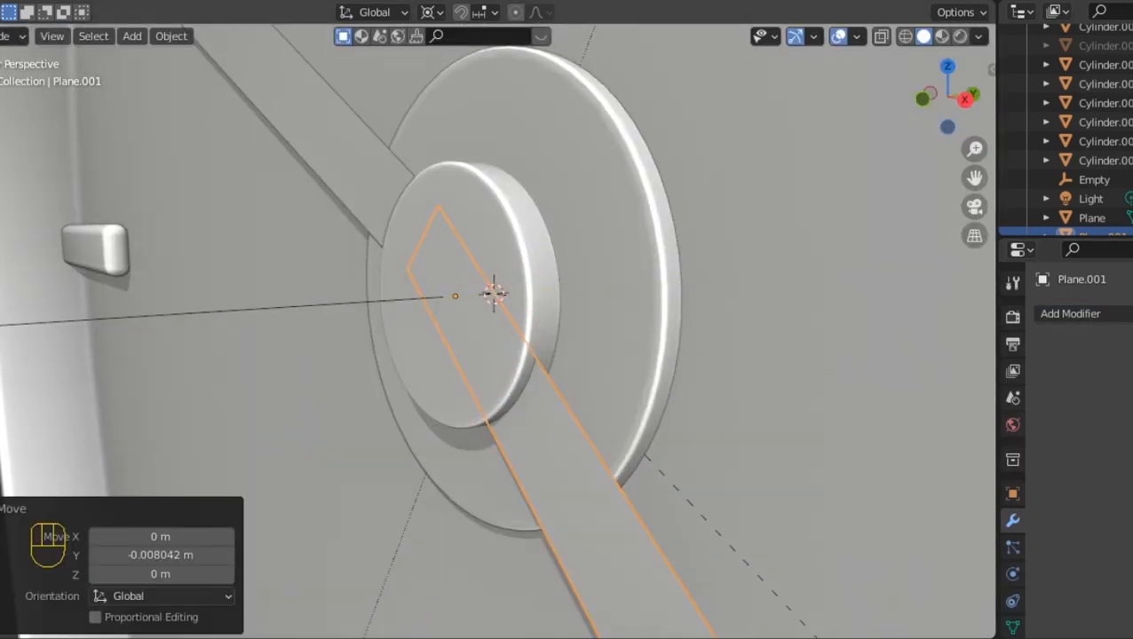
Add a Solidify modifier to the shorter hand and another one to the longer hand.
{"action": "left_click", "coordinate": [1092, 217]}
{"action": "left_click", "coordinate": [1070, 313]}
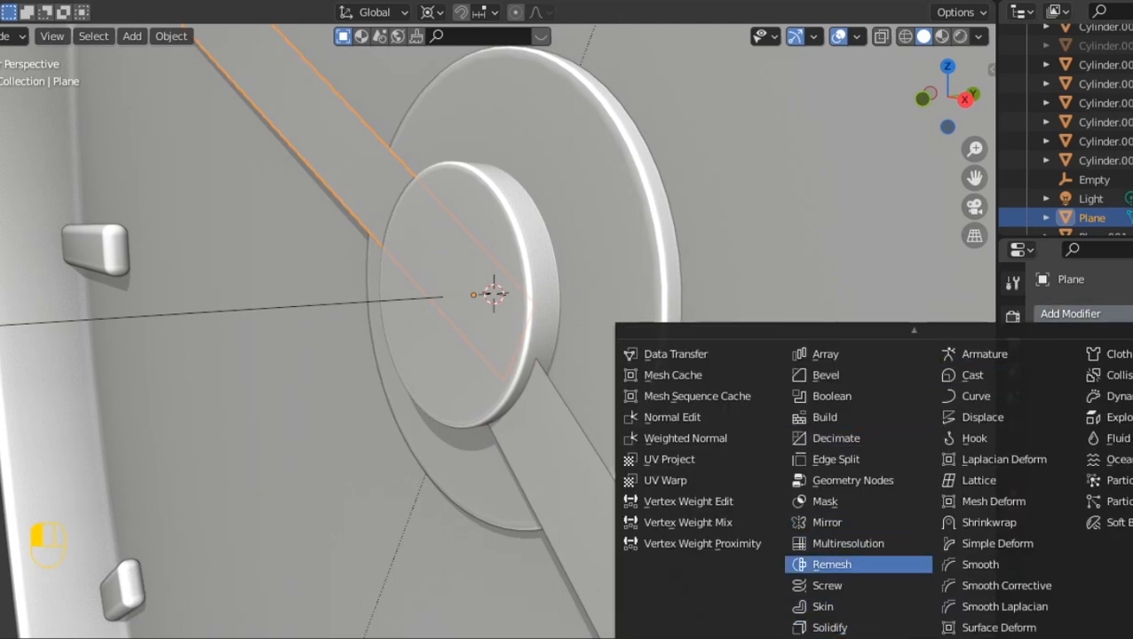
{"action": "left_click", "coordinate": [830, 626]}
{"action": "left_click_drag", "start_coordinate": [947, 96], "coordinate": [879, 118]}
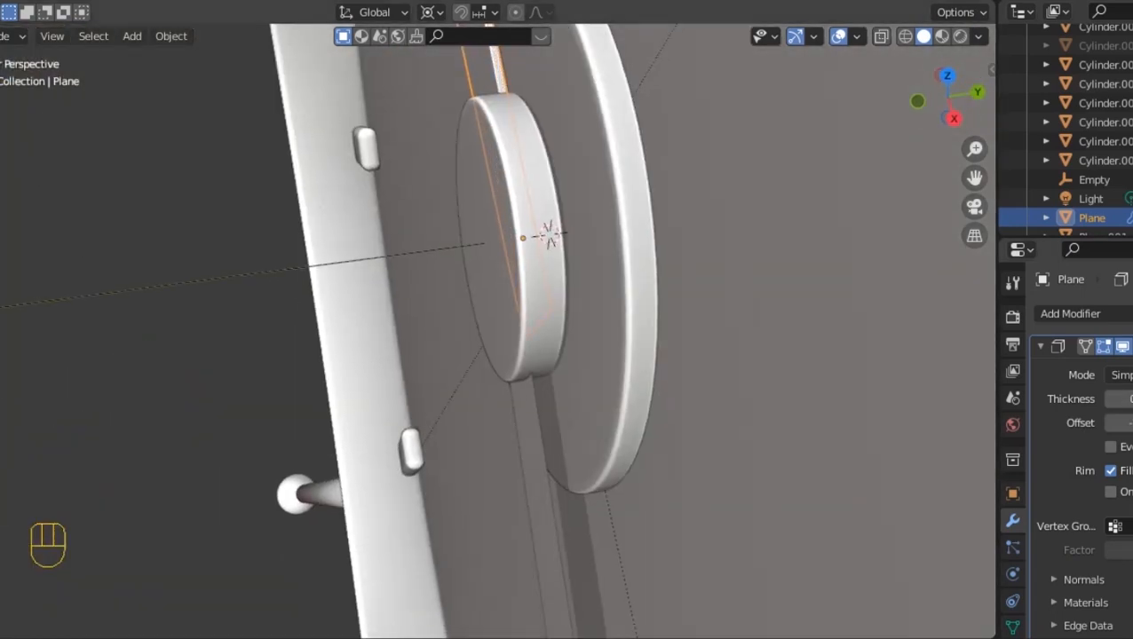
{"action": "left_click", "coordinate": [543, 497]}
{"action": "left_click", "coordinate": [1069, 313]}
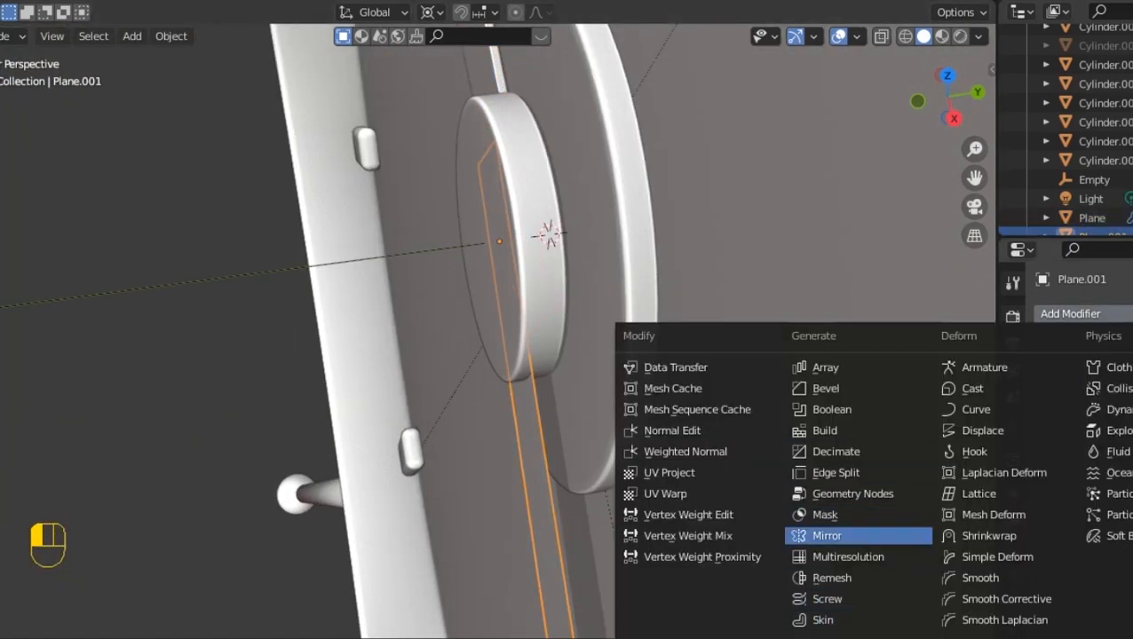
{"action": "left_click", "coordinate": [830, 526]}
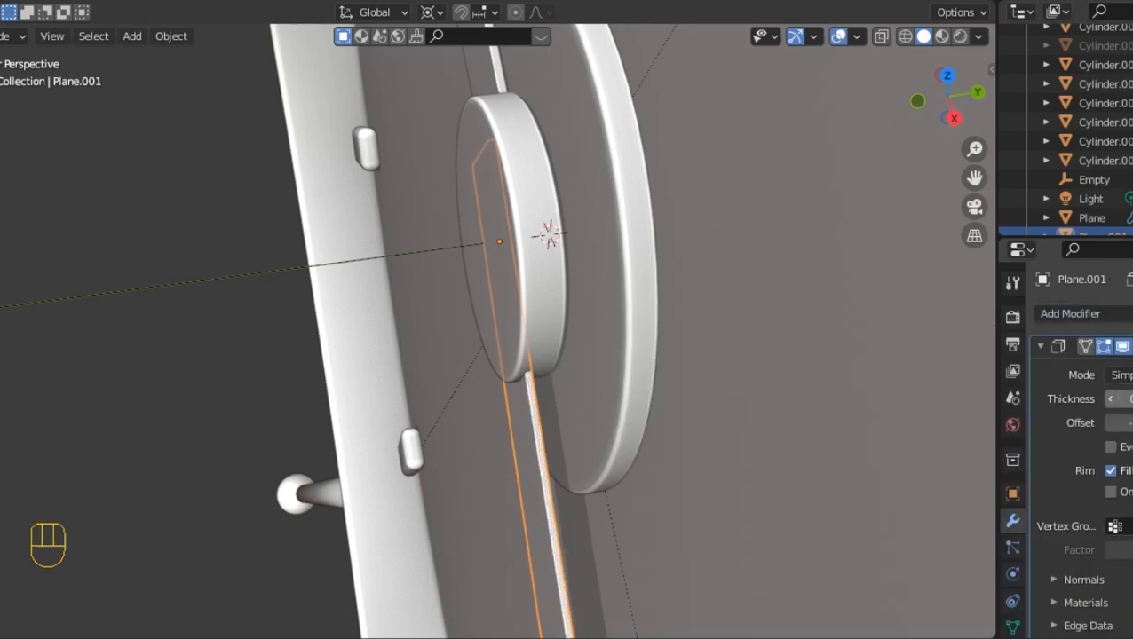
Add a Bevel modifier to the longer hand and increase its Solidify thickness while checking the edges at the tip.
{"action": "key", "text": "KP_1"}
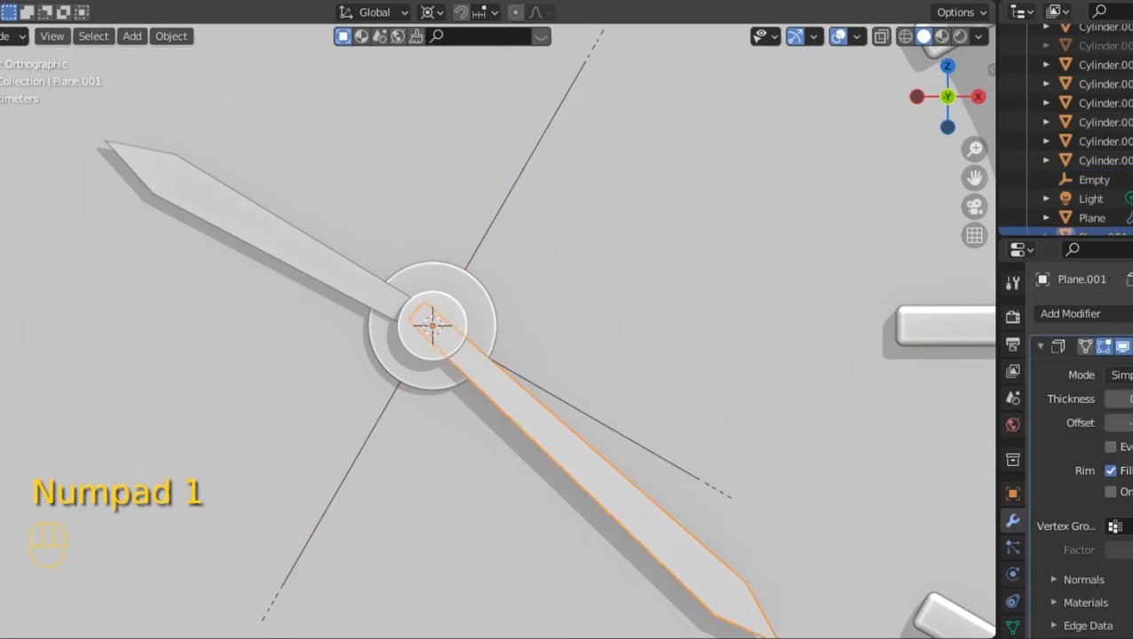
{"action": "left_click", "coordinate": [1070, 313]}
{"action": "left_click", "coordinate": [825, 388]}
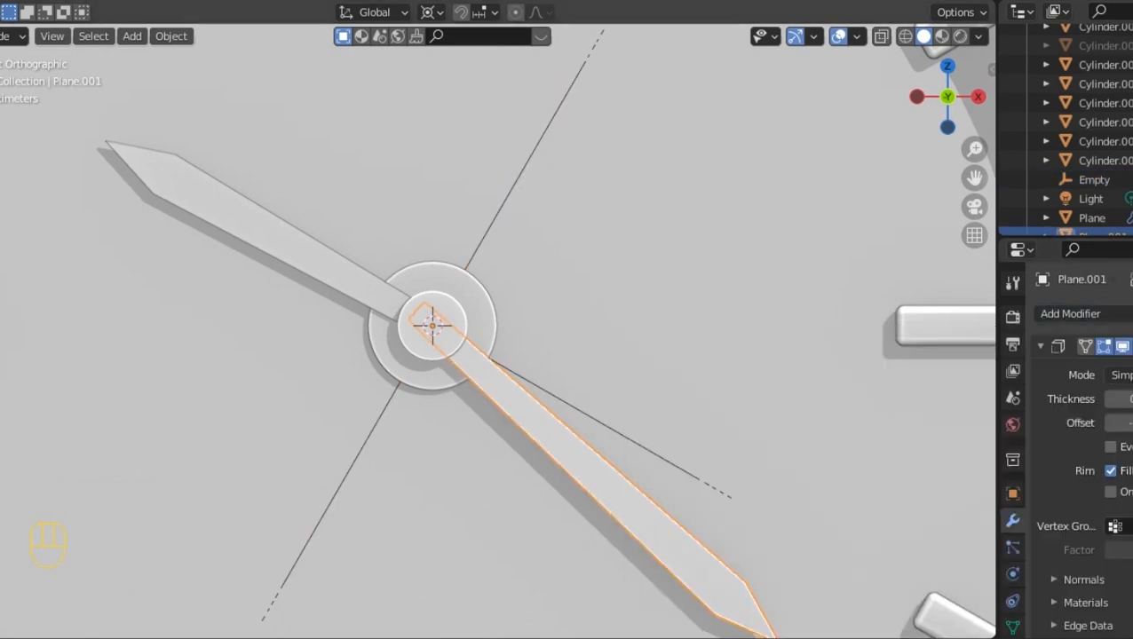
{"action": "scroll", "coordinate": [830, 373], "scroll_direction": "up", "scroll_amount": 6}
{"action": "left_click_drag", "start_coordinate": [974, 178], "coordinate": [133, 26]}
{"action": "scroll", "coordinate": [497, 331], "scroll_direction": "up", "scroll_amount": 6}
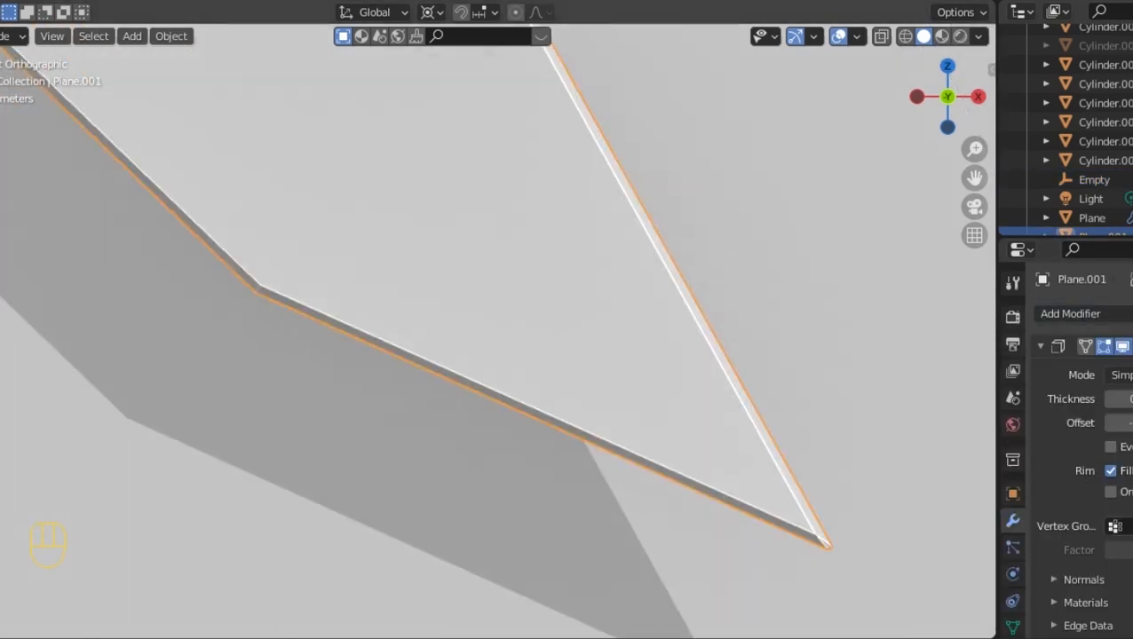
{"action": "mouse_move", "coordinate": [1122, 399]}
{"action": "left_mouse_down", "text": "shift"}
{"action": "mouse_move", "coordinate": [1111, 400]}
{"action": "mouse_move", "coordinate": [1132, 399]}
{"action": "left_mouse_up", "text": "shift"}
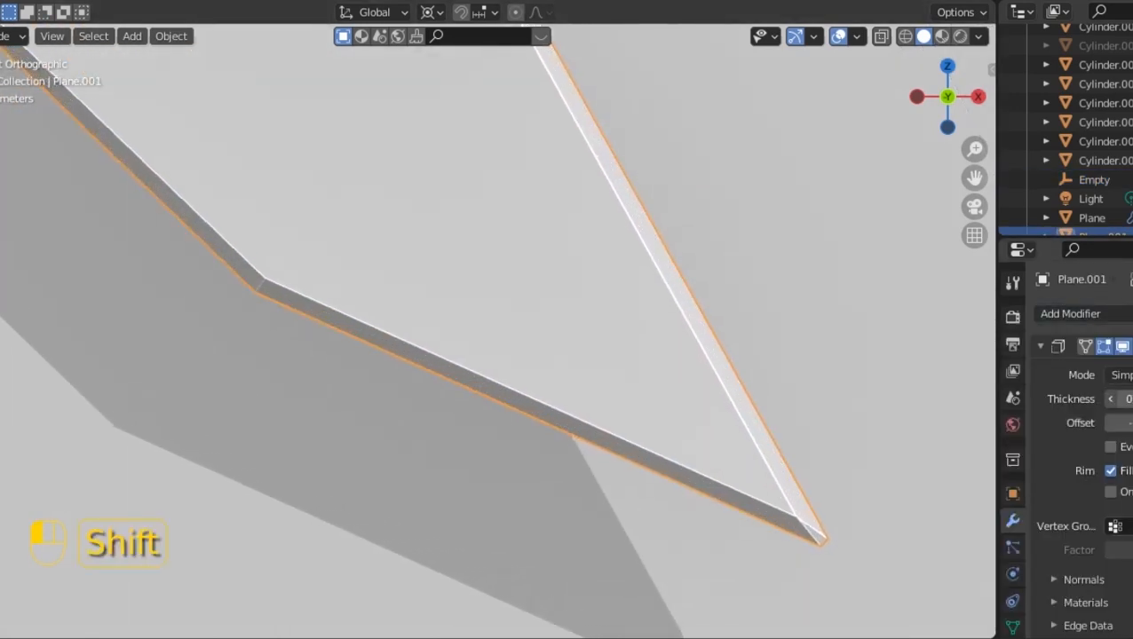